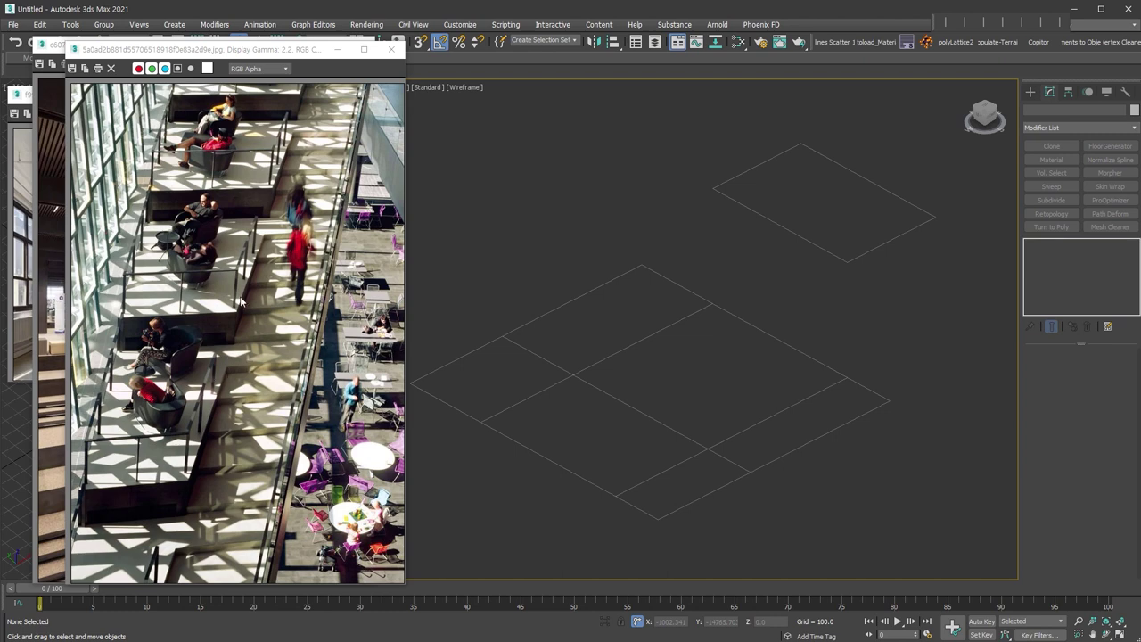
Step: Close the two straight-staircase reference images and inspect the steps in the remaining round wooden staircase reference
{"action": "left_click_drag", "start_coordinate": [297, 52], "coordinate": [537, 43]}
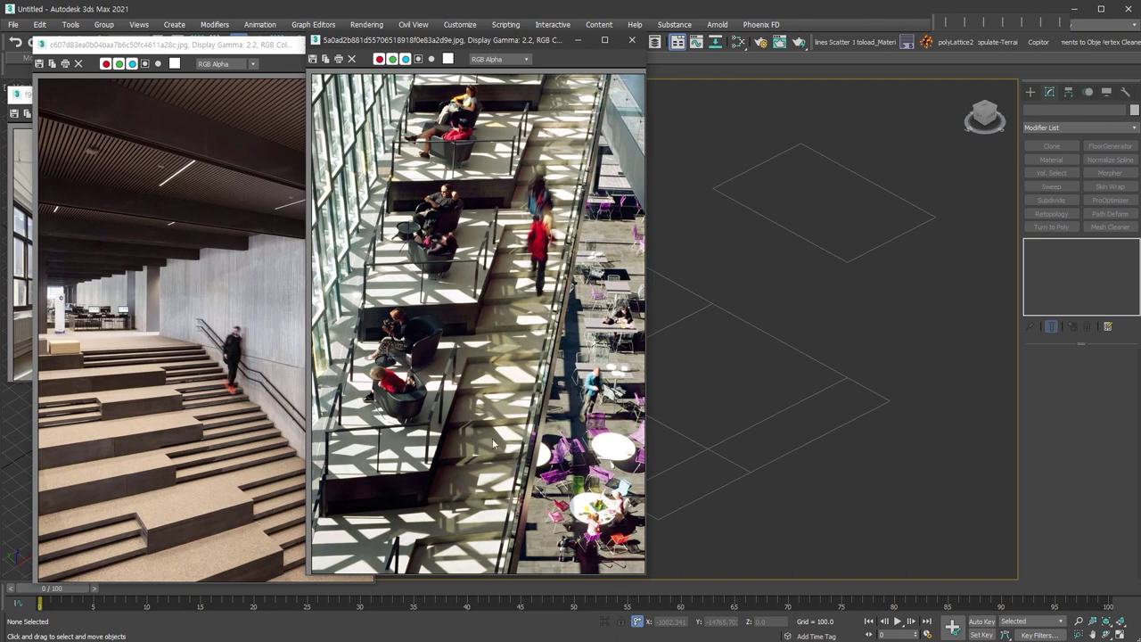
{"action": "left_click", "coordinate": [632, 40]}
{"action": "left_click", "coordinate": [365, 45]}
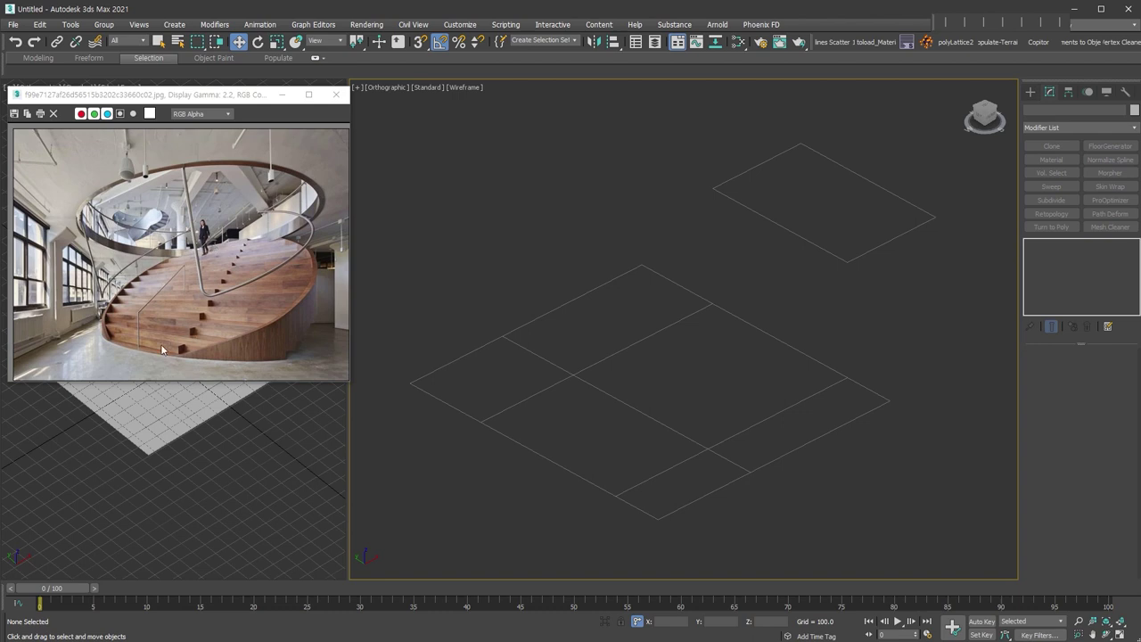
{"action": "scroll", "coordinate": [154, 347], "scroll_direction": "up", "scroll_amount": 1}
{"action": "middle_click_drag", "start_coordinate": [230, 328], "coordinate": [166, 368]}
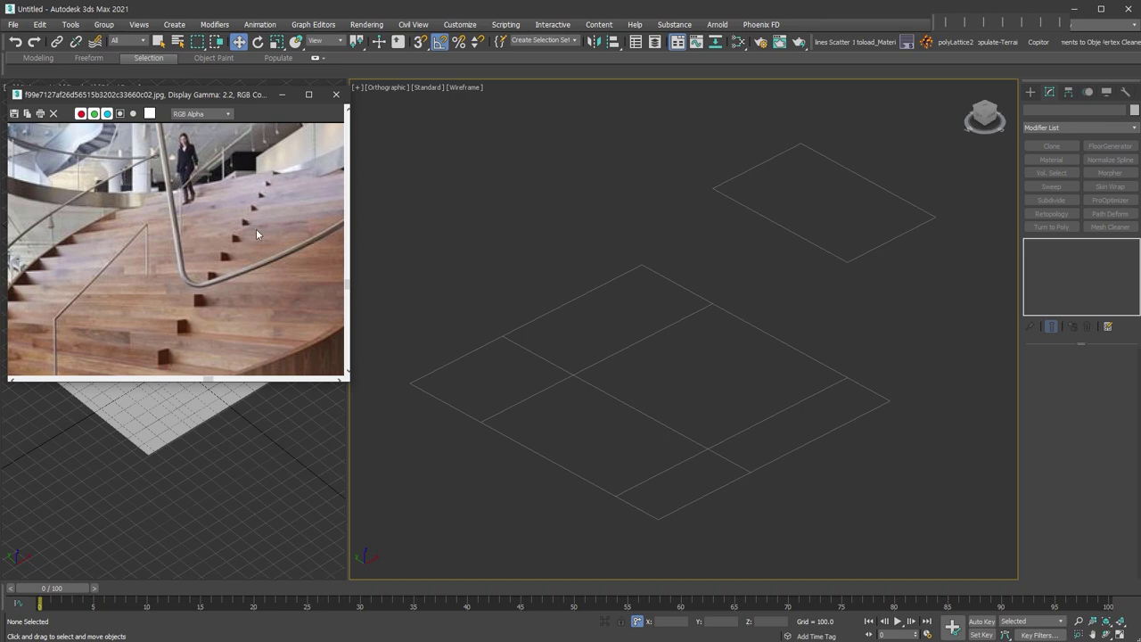
{"action": "scroll", "coordinate": [256, 228], "scroll_direction": "down", "scroll_amount": 2}
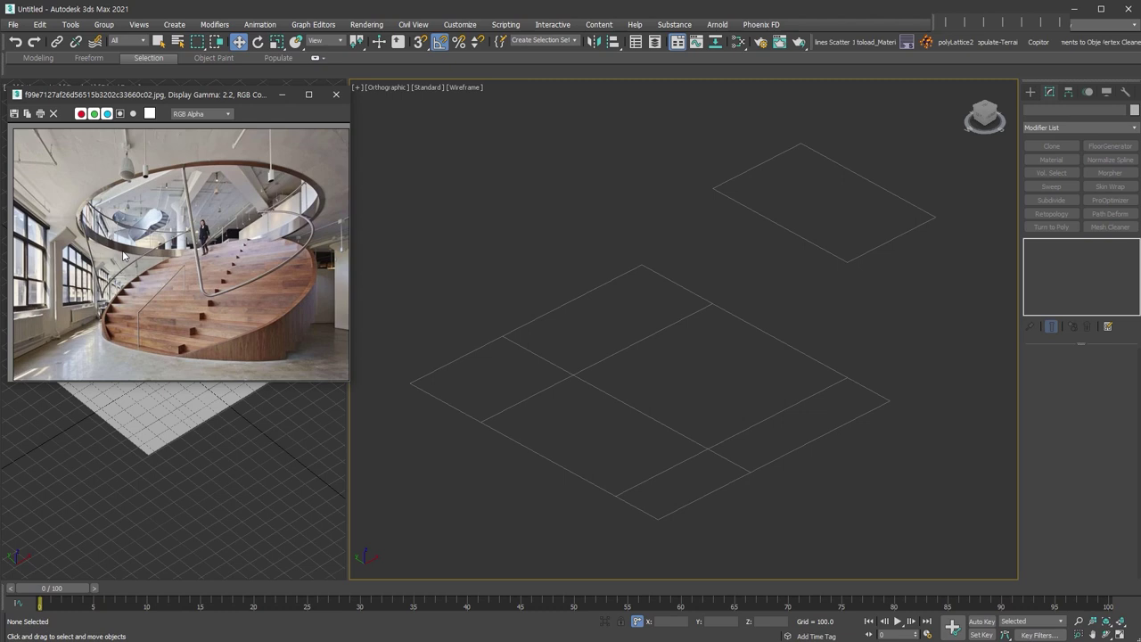
Step: Draw a 6000 by 6000 plane with 1 length and 12 width segments over the central square of the lower floor in Top view
{"action": "left_click", "coordinate": [811, 357]}
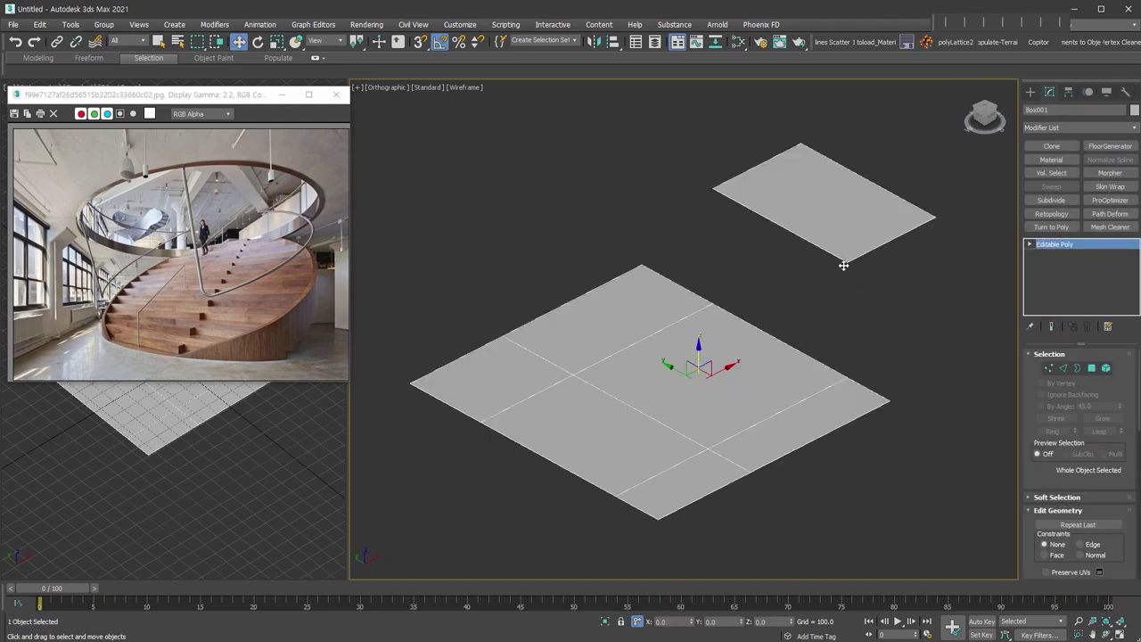
{"action": "middle_click_drag", "start_coordinate": [868, 374], "coordinate": [805, 415], "text": "alt"}
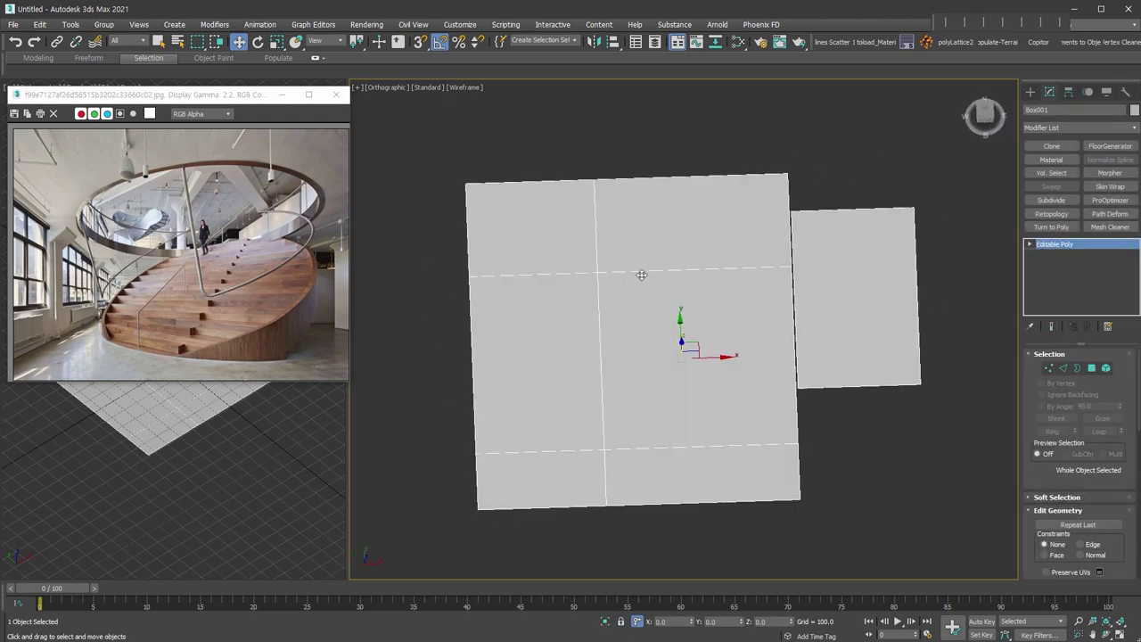
{"action": "middle_click_drag", "start_coordinate": [571, 438], "coordinate": [669, 285], "text": "alt"}
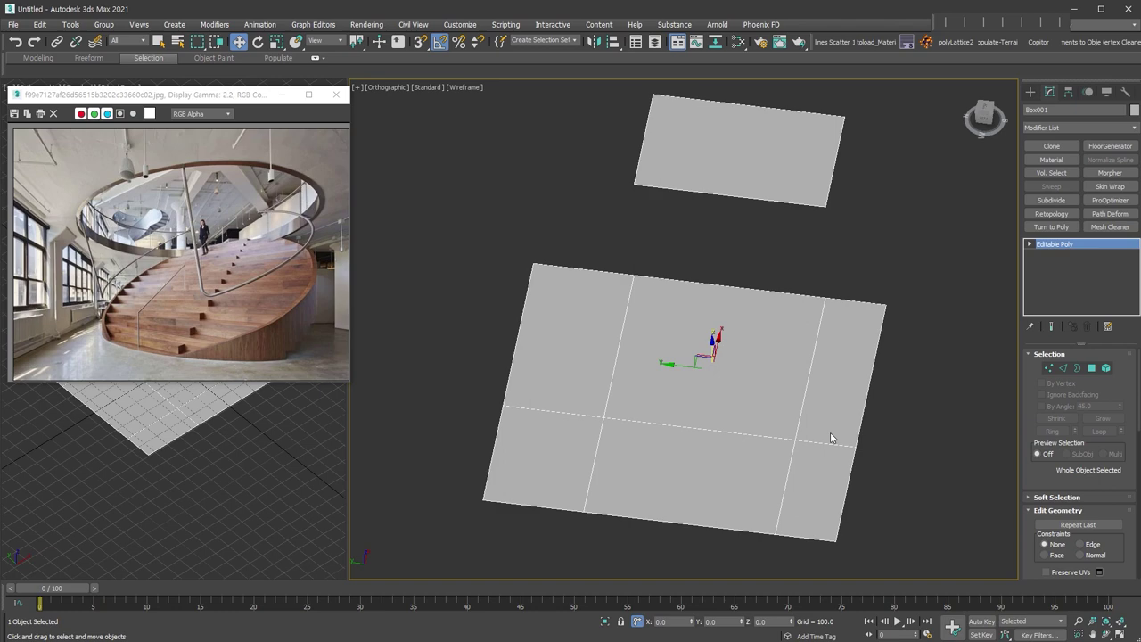
{"action": "mouse_move", "coordinate": [848, 429]}
{"action": "middle_mouse_down", "text": "alt"}
{"action": "mouse_move", "coordinate": [858, 446]}
{"action": "mouse_move", "coordinate": [850, 425]}
{"action": "middle_mouse_up", "text": "alt"}
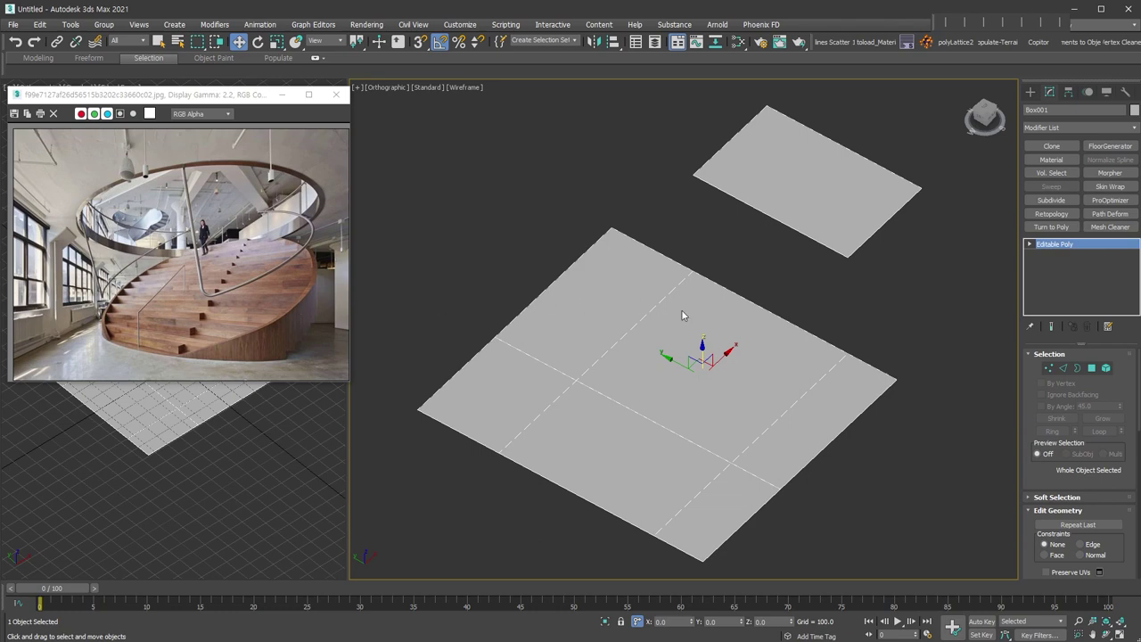
{"action": "key", "text": "t"}
{"action": "left_click", "coordinate": [1029, 91]}
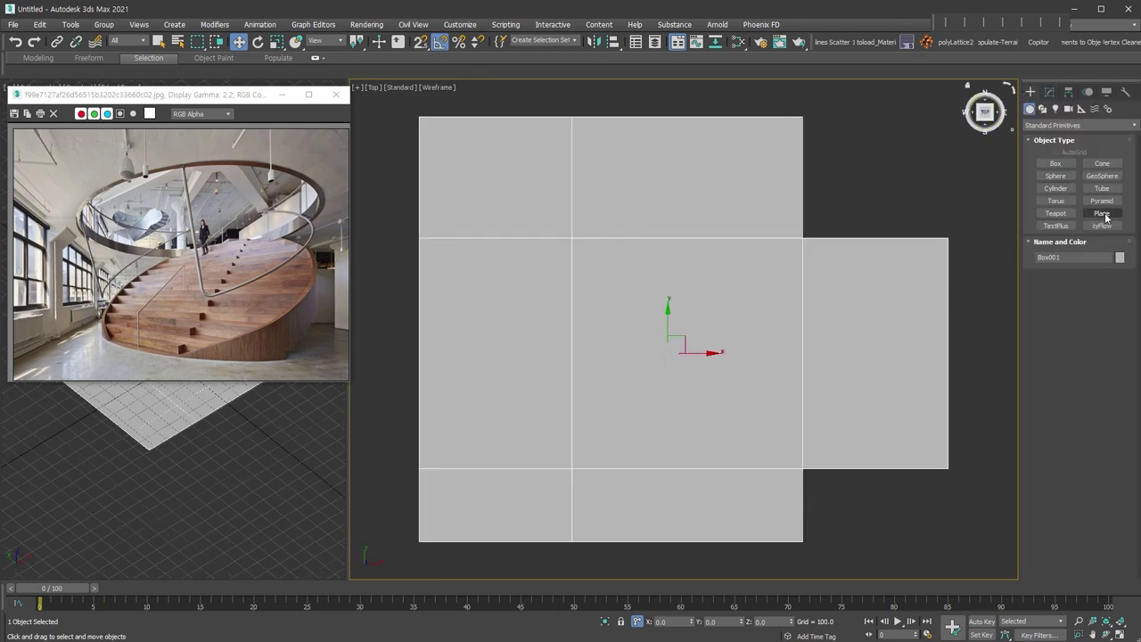
{"action": "left_click", "coordinate": [1103, 214]}
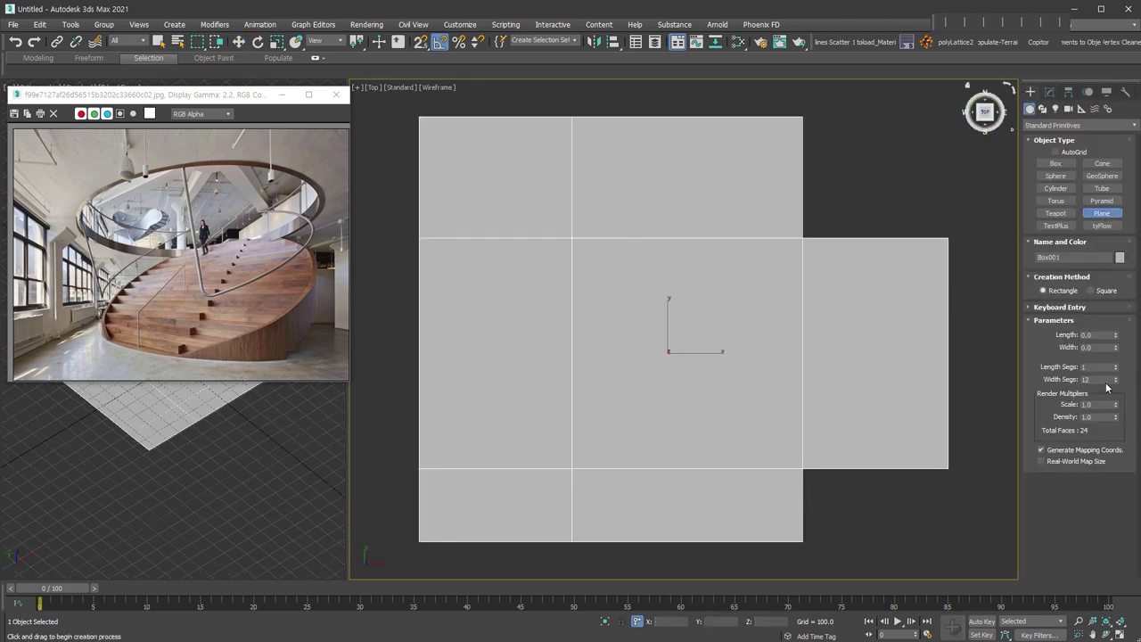
{"action": "left_click_drag", "start_coordinate": [576, 243], "coordinate": [801, 473]}
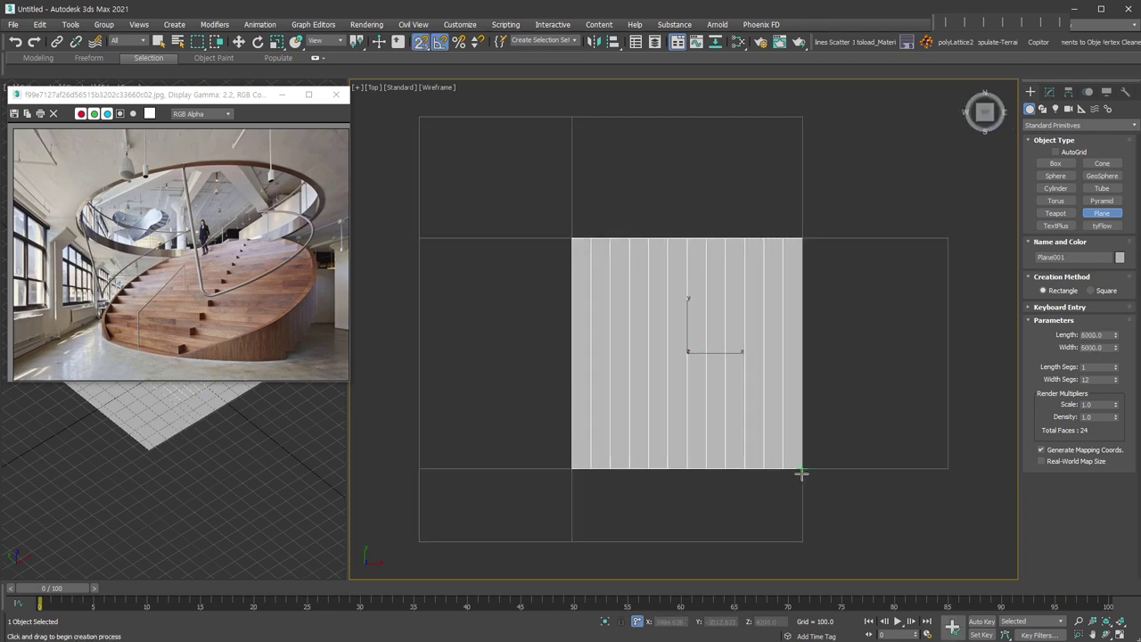
Step: Raise the segmented plane vertically with snapping to the level of the upper floor
{"action": "middle_click_drag", "start_coordinate": [775, 496], "coordinate": [725, 330], "text": "alt"}
{"action": "key", "text": "w"}
{"action": "left_click_drag", "start_coordinate": [686, 312], "coordinate": [646, 136]}
{"action": "middle_click_drag", "start_coordinate": [815, 246], "coordinate": [738, 246], "text": "alt"}
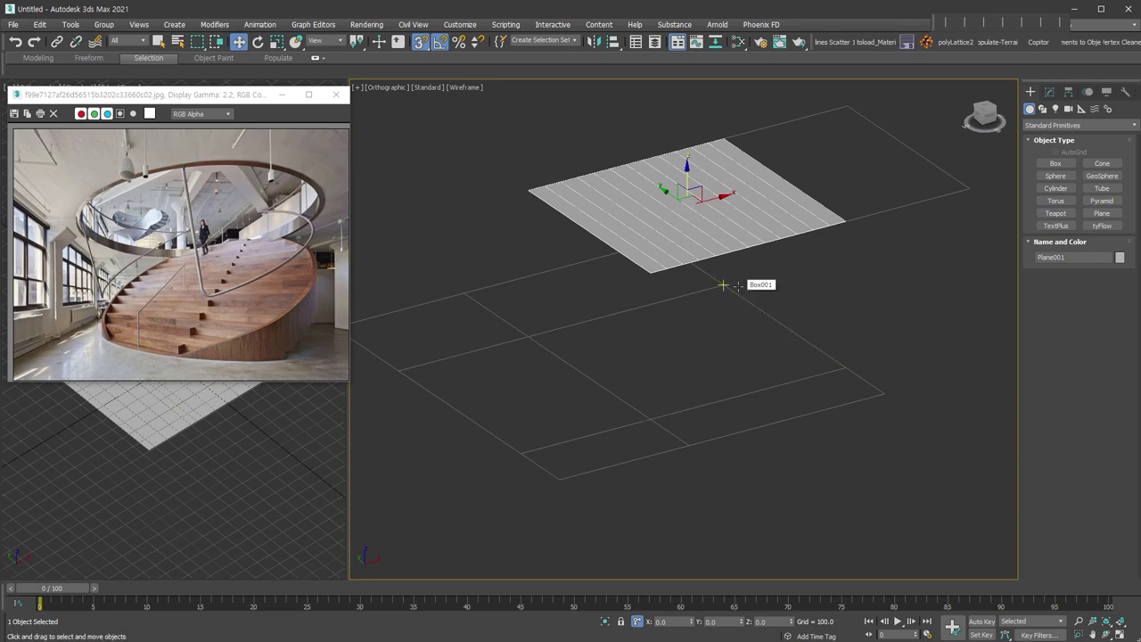
{"action": "middle_click_drag", "start_coordinate": [723, 284], "coordinate": [802, 361], "text": "alt"}
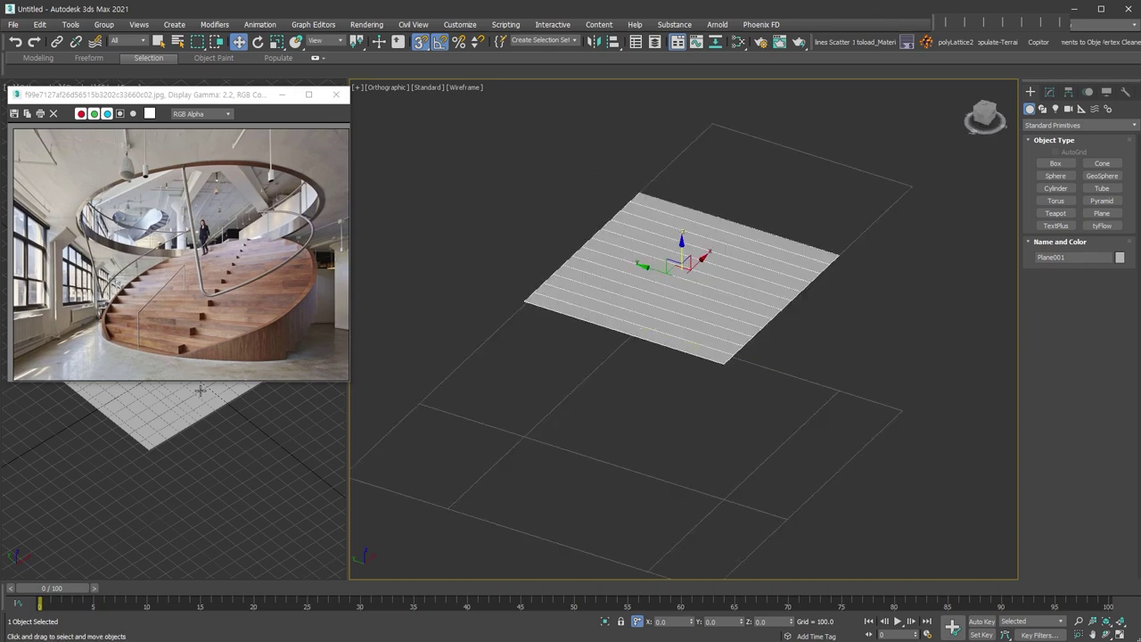
Step: Convert the plane to Editable Poly, add an Edit Poly modifier, and connect its cross edges with one line through the middle
{"action": "left_click", "coordinate": [1049, 93]}
{"action": "middle_click_drag", "start_coordinate": [740, 311], "coordinate": [752, 305], "text": "alt"}
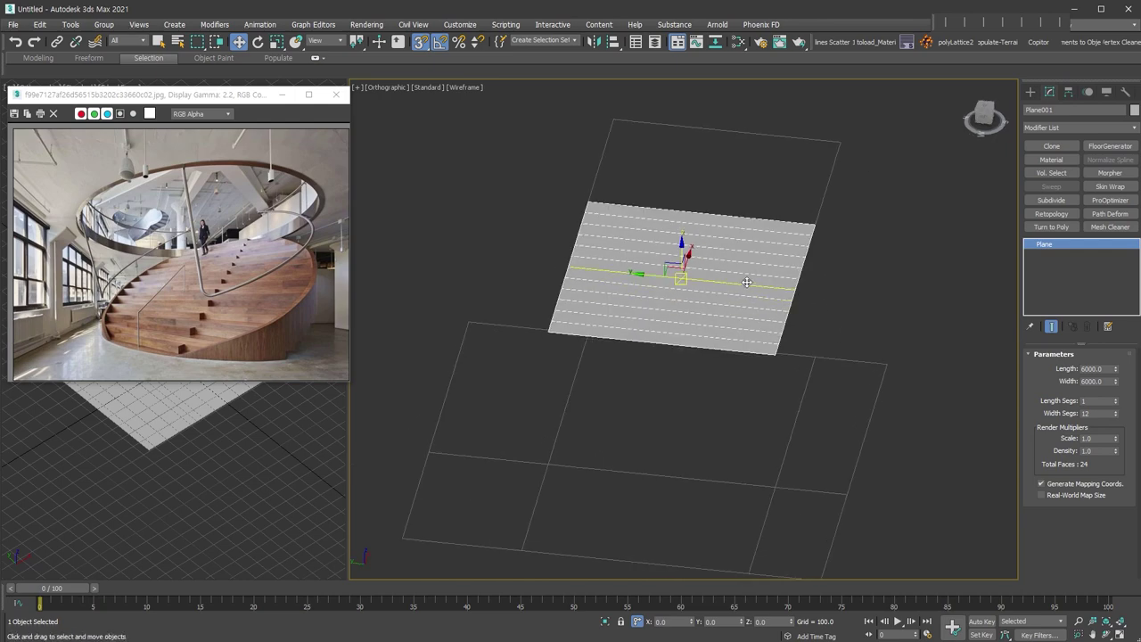
{"action": "key", "text": "alt+e"}
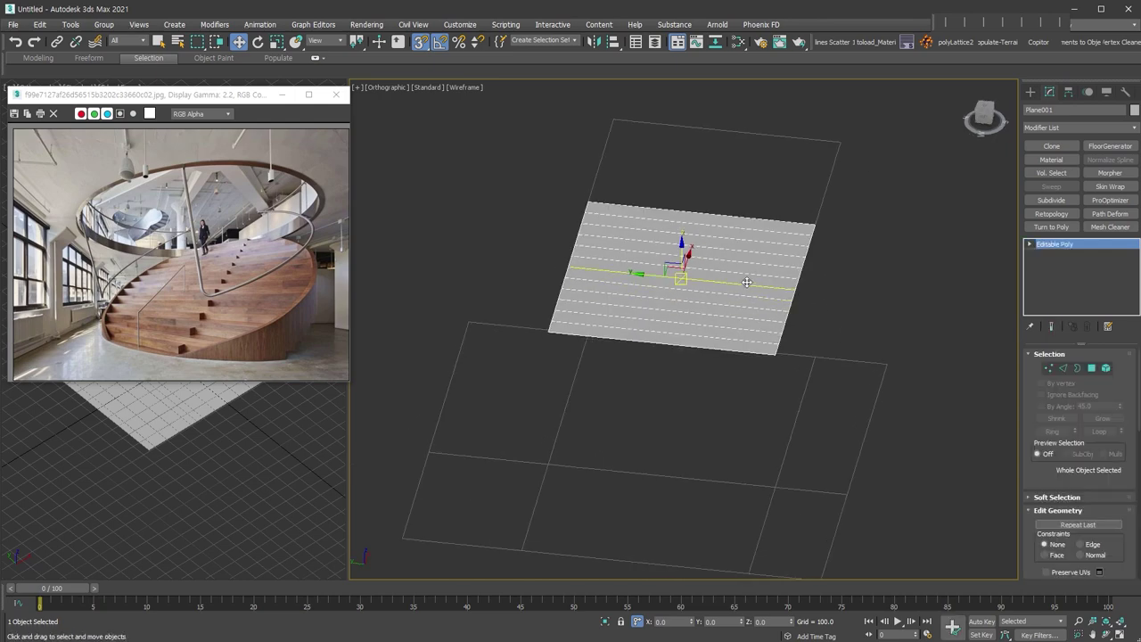
{"action": "key", "text": "shift+e"}
{"action": "left_click", "coordinate": [1062, 450]}
{"action": "left_click_drag", "start_coordinate": [743, 370], "coordinate": [680, 152]}
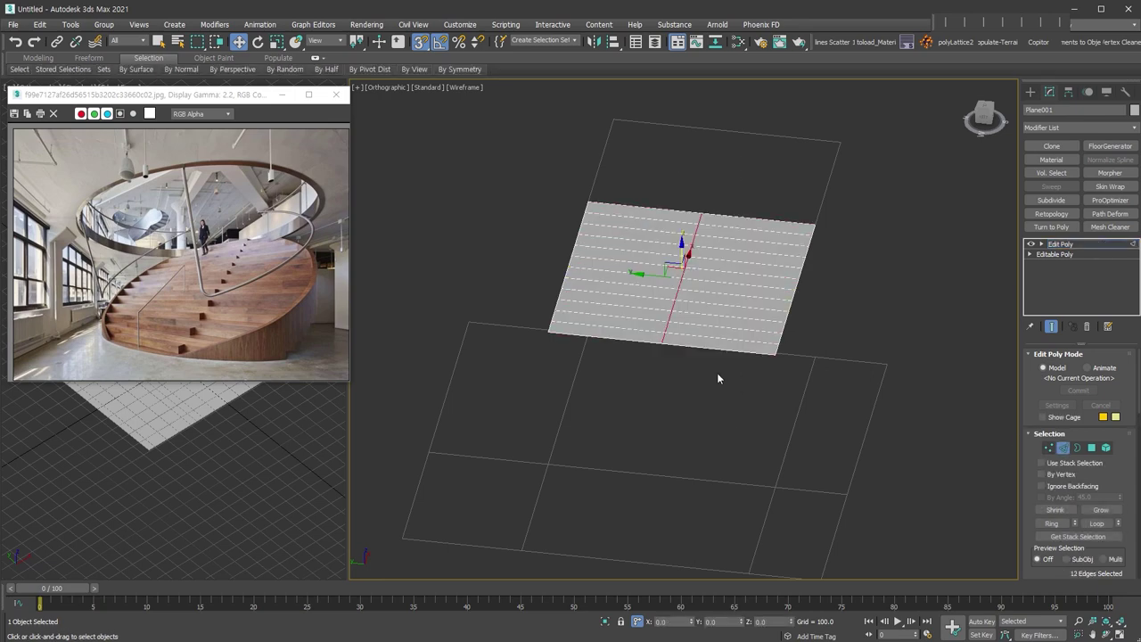
Step: Extrude the plane's middle edge line with height 0 and width 989.586 to outline a central band
{"action": "right_click", "coordinate": [674, 280]}
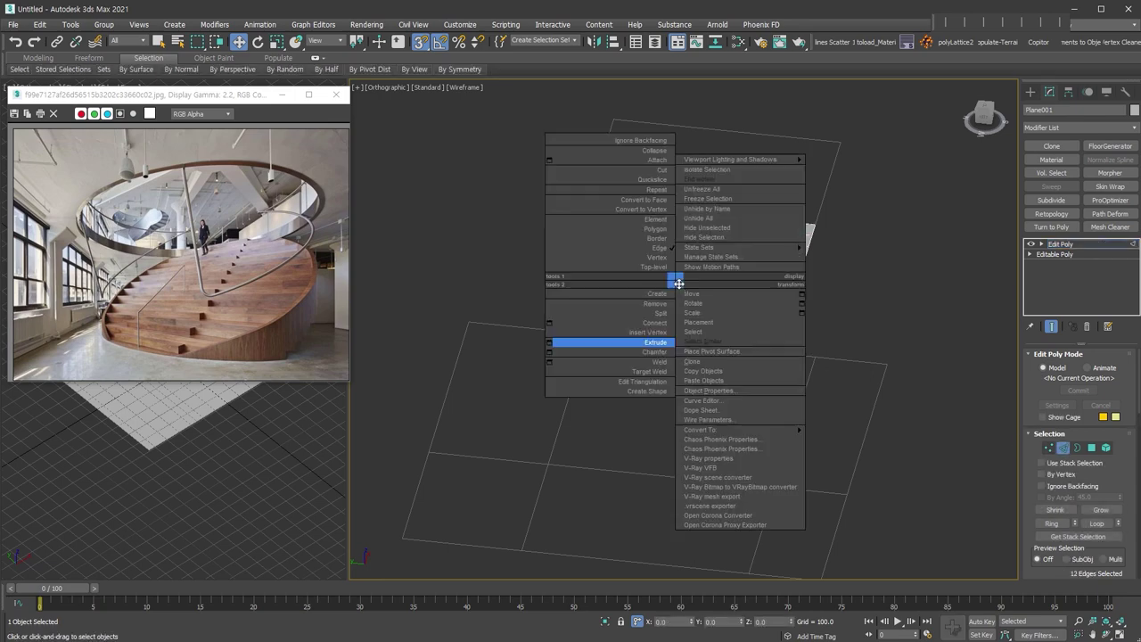
{"action": "left_click", "coordinate": [549, 345]}
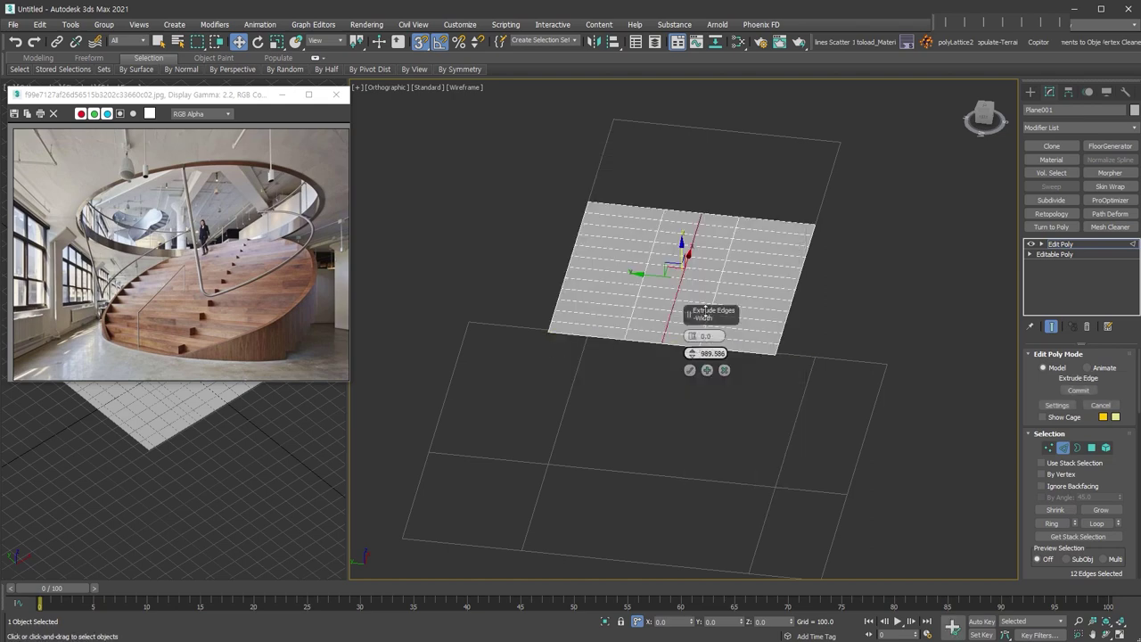
{"action": "left_click", "coordinate": [692, 369]}
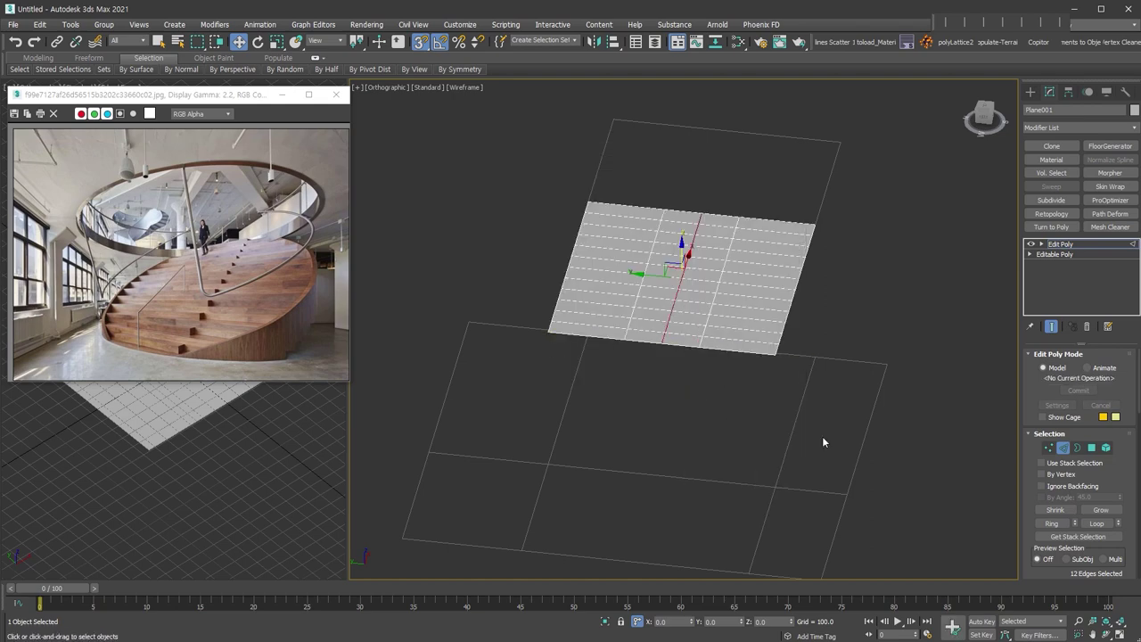
Step: Detach the central band's polygons as a separate object and delete the plane's Edit Poly modifier
{"action": "left_click", "coordinate": [1093, 450], "text": "ctrl"}
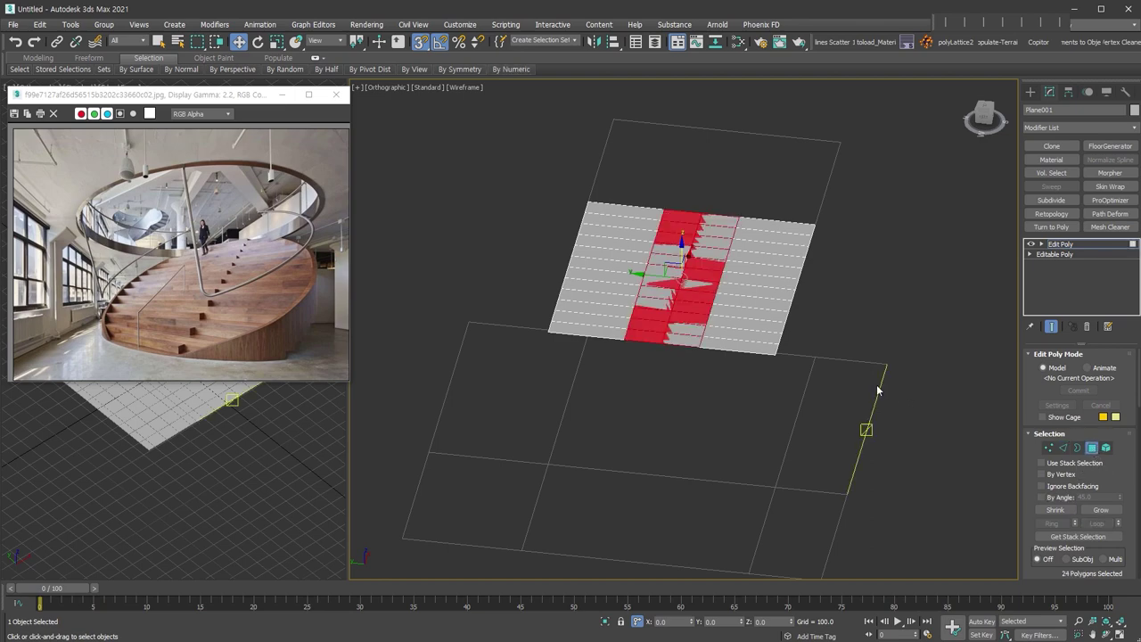
{"action": "key", "text": "alt+d"}
{"action": "left_click", "coordinate": [609, 335]}
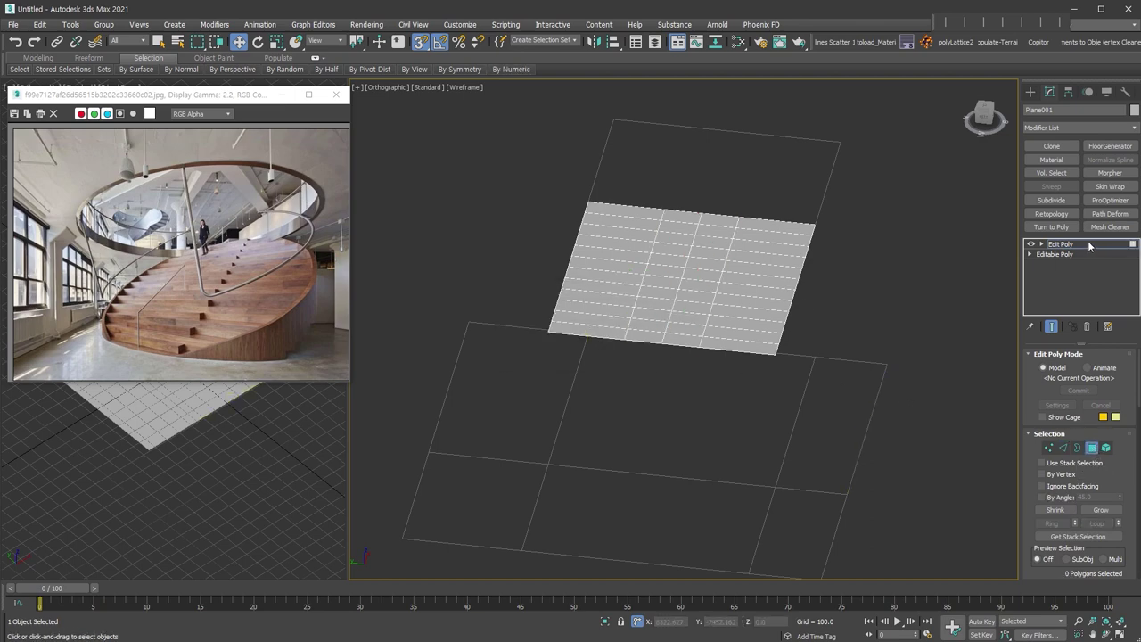
{"action": "left_click", "coordinate": [1086, 326]}
{"action": "middle_click_drag", "start_coordinate": [916, 318], "coordinate": [848, 317], "text": "alt"}
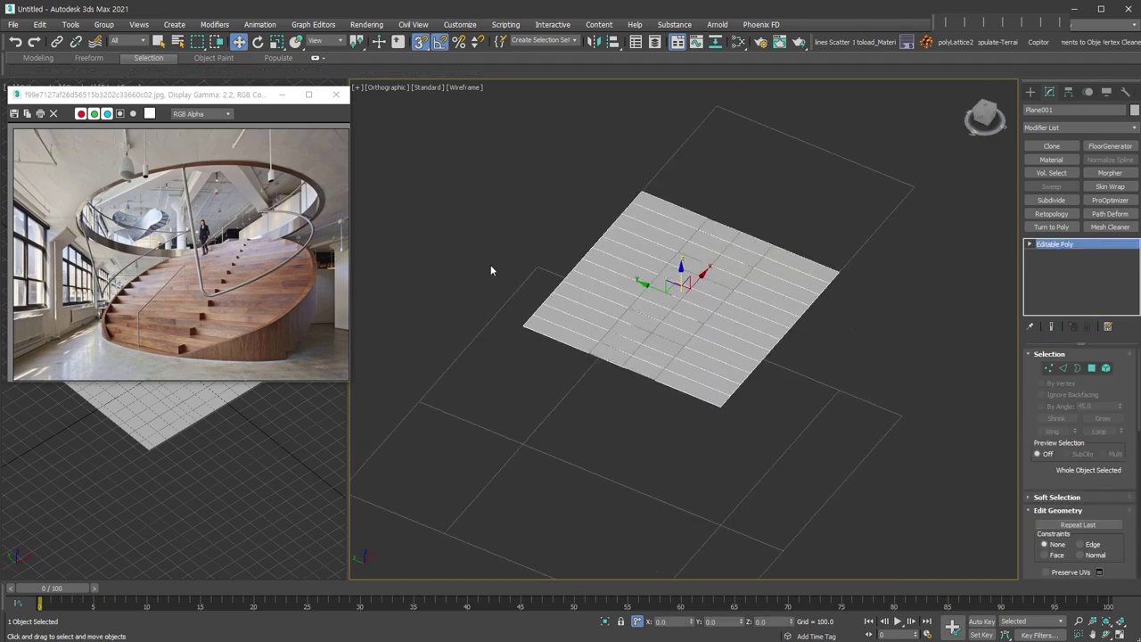
Step: Split the plane's edges so that each full-width strip is a separate element
{"action": "scroll", "coordinate": [721, 265], "scroll_direction": "up", "scroll_amount": 2}
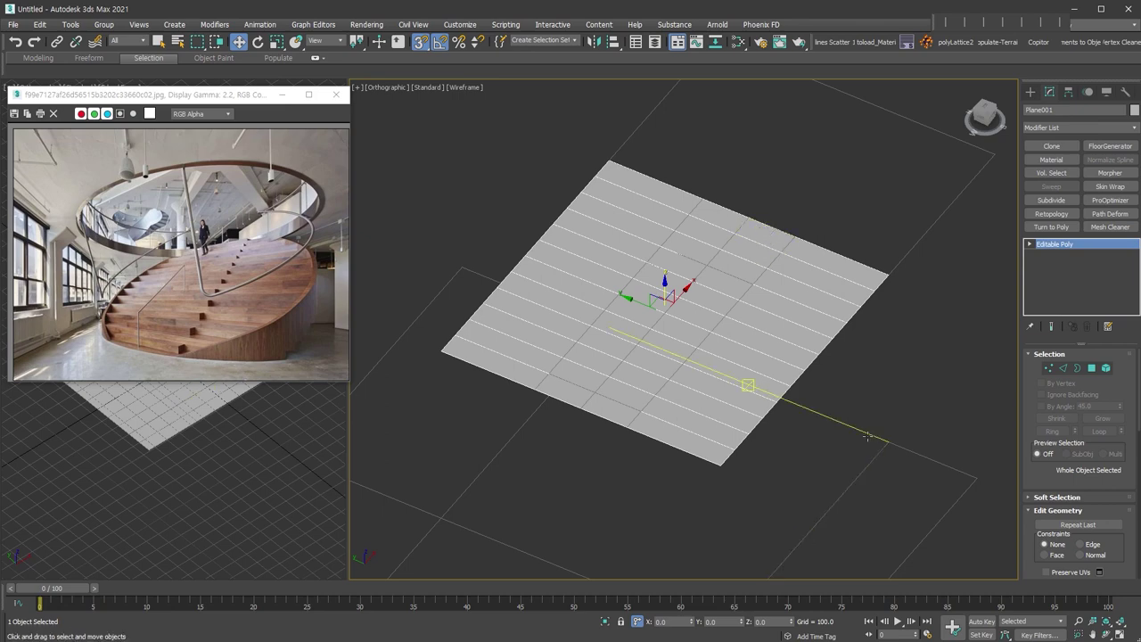
{"action": "left_click", "coordinate": [1062, 368]}
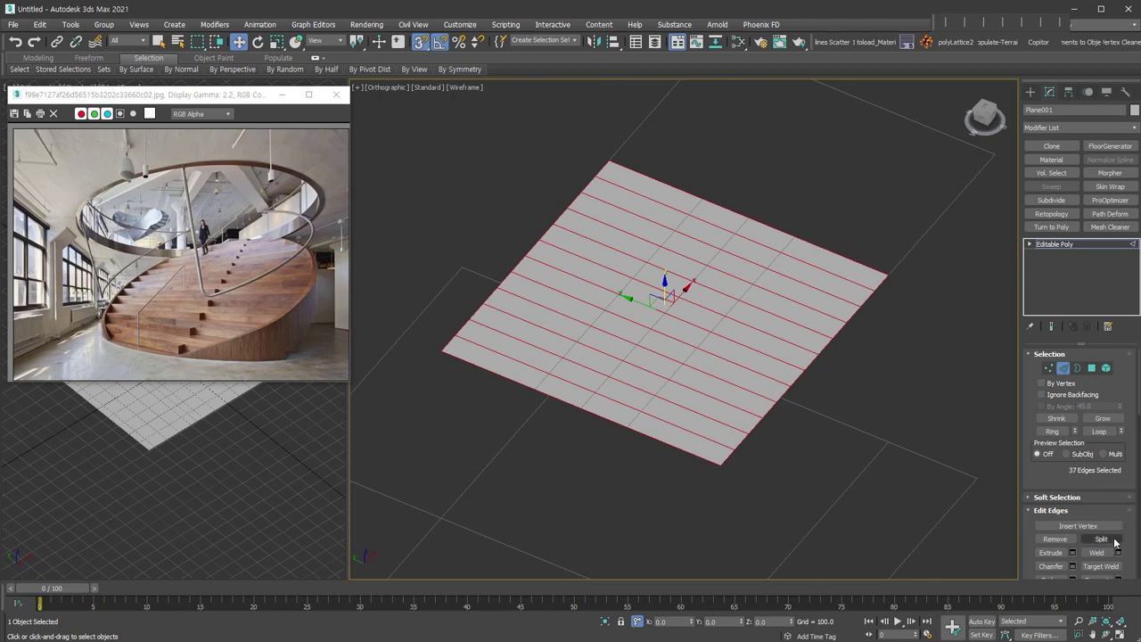
{"action": "left_click", "coordinate": [1062, 368]}
{"action": "left_click", "coordinate": [980, 369]}
Step: Remove the central band's lengthwise middle edges and halve each of its strips with connecting crosswise edges
{"action": "left_click", "coordinate": [767, 264]}
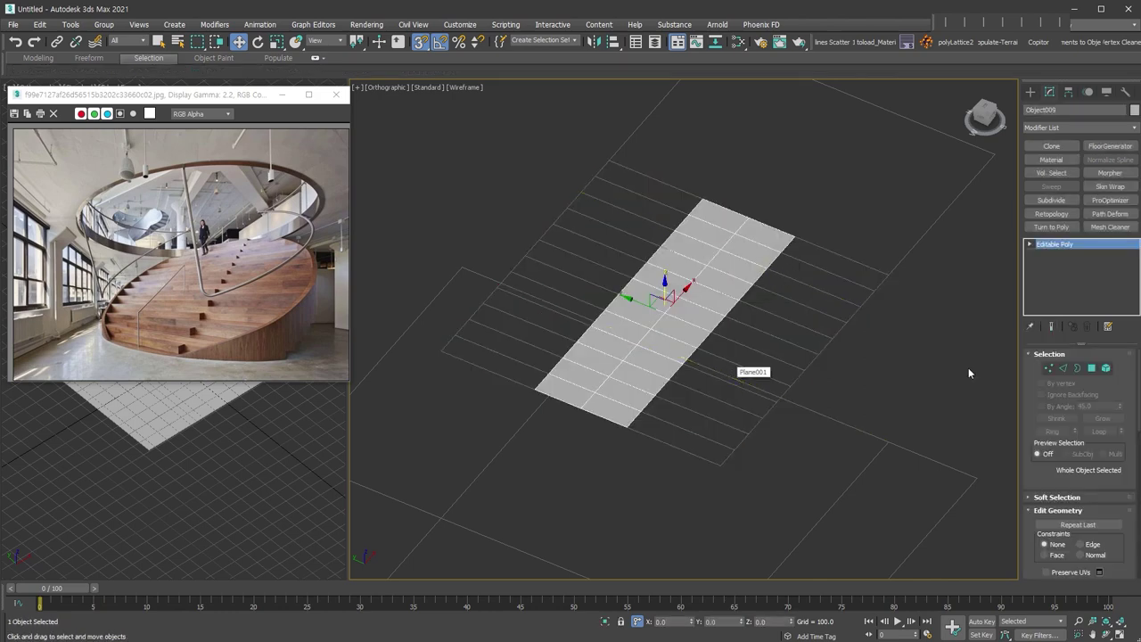
{"action": "left_click", "coordinate": [1062, 368]}
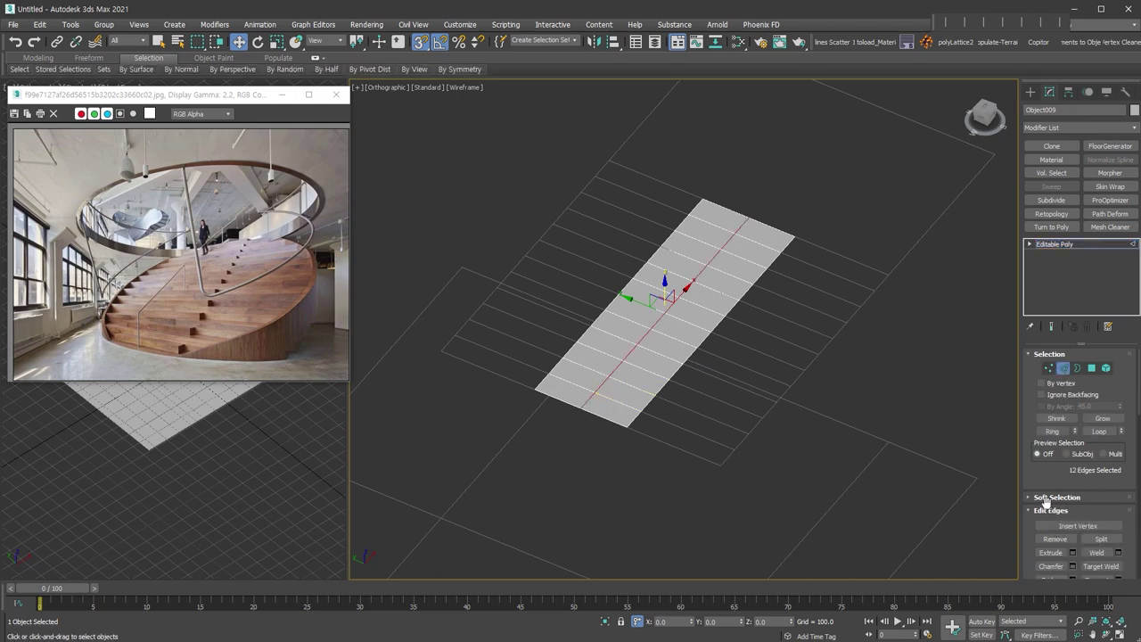
{"action": "left_click", "coordinate": [1056, 539]}
{"action": "left_click", "coordinate": [630, 418]}
{"action": "left_click", "coordinate": [1052, 431]}
{"action": "key", "text": "ctrl+shift+e"}
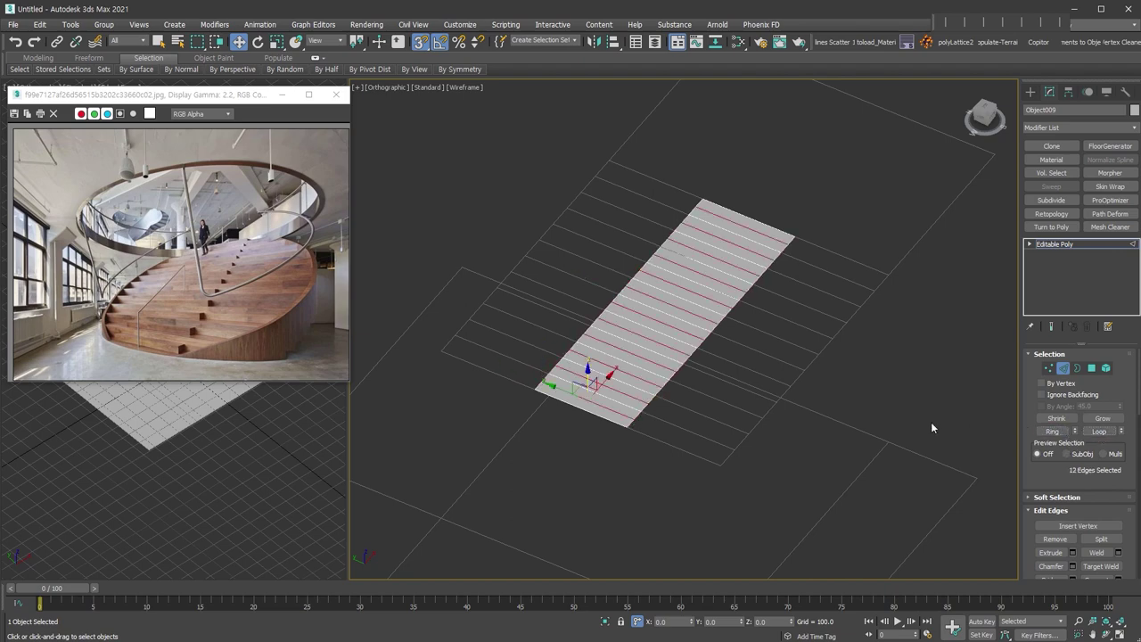
Step: Delete every other strip of the central band, starting with the frontmost one, leaving half-depth step pieces
{"action": "left_click", "coordinate": [866, 360]}
{"action": "left_click", "coordinate": [627, 422]}
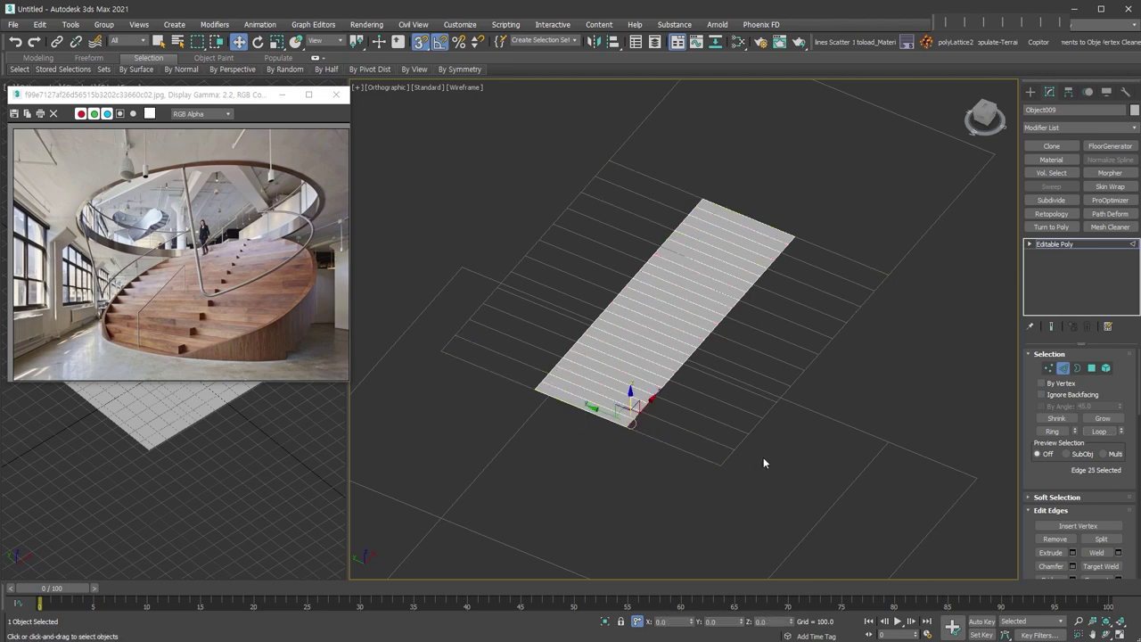
{"action": "key", "text": "alt+l"}
{"action": "left_click", "coordinate": [1091, 367], "text": "ctrl"}
{"action": "key", "text": "Delete"}
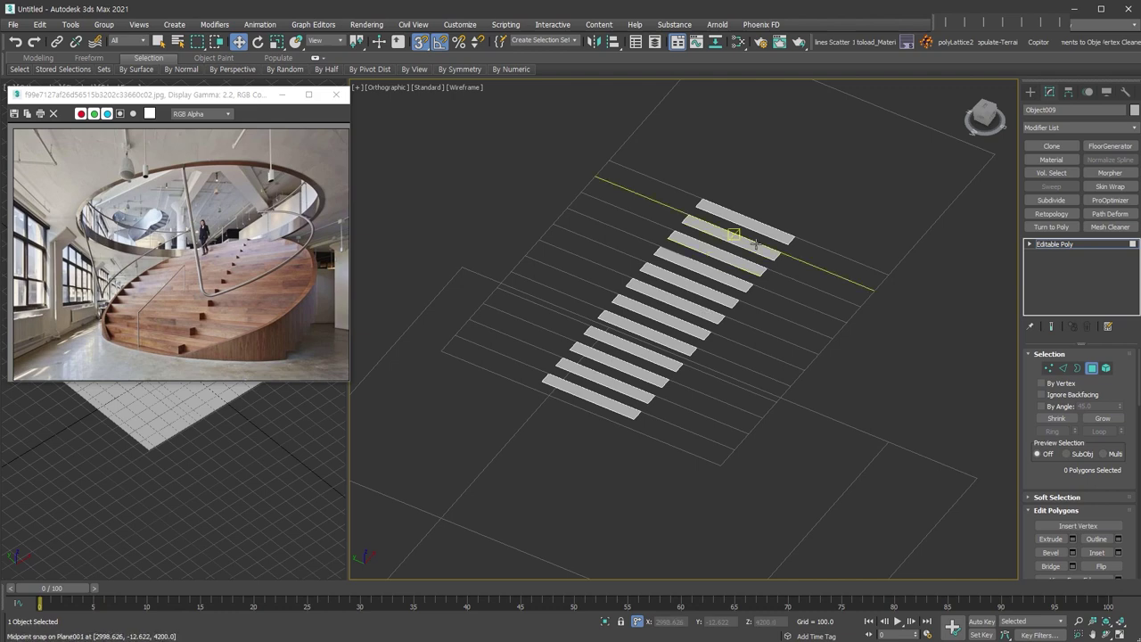
{"action": "key", "text": "4"}
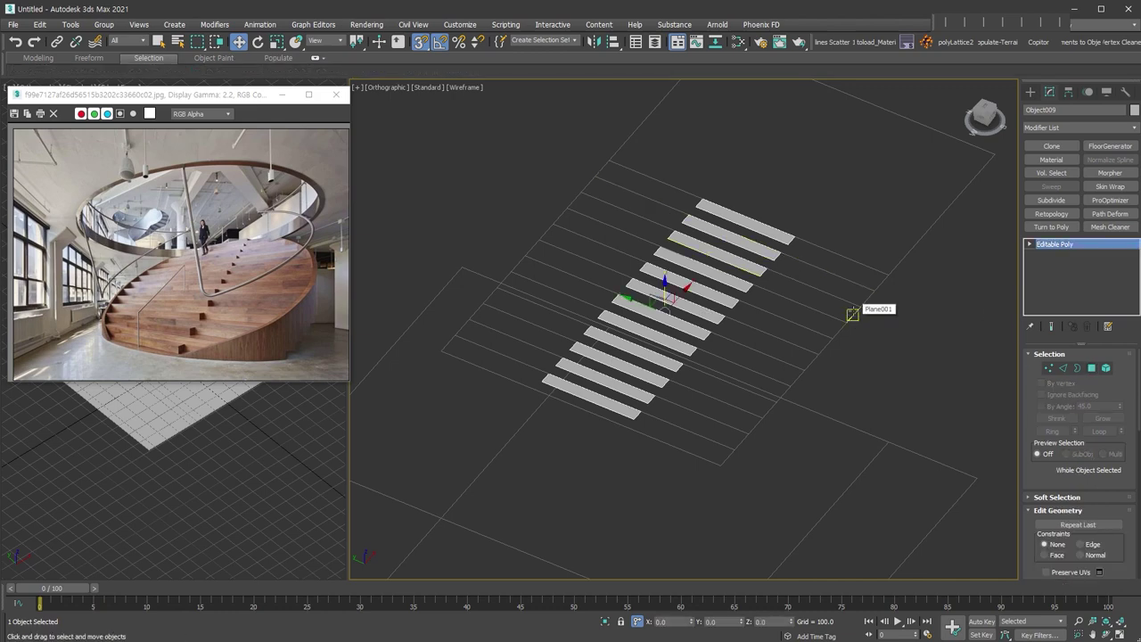
Step: Detach the central half-step elements into individual objects with the Elements to Objects script
{"action": "left_click", "coordinate": [1090, 43]}
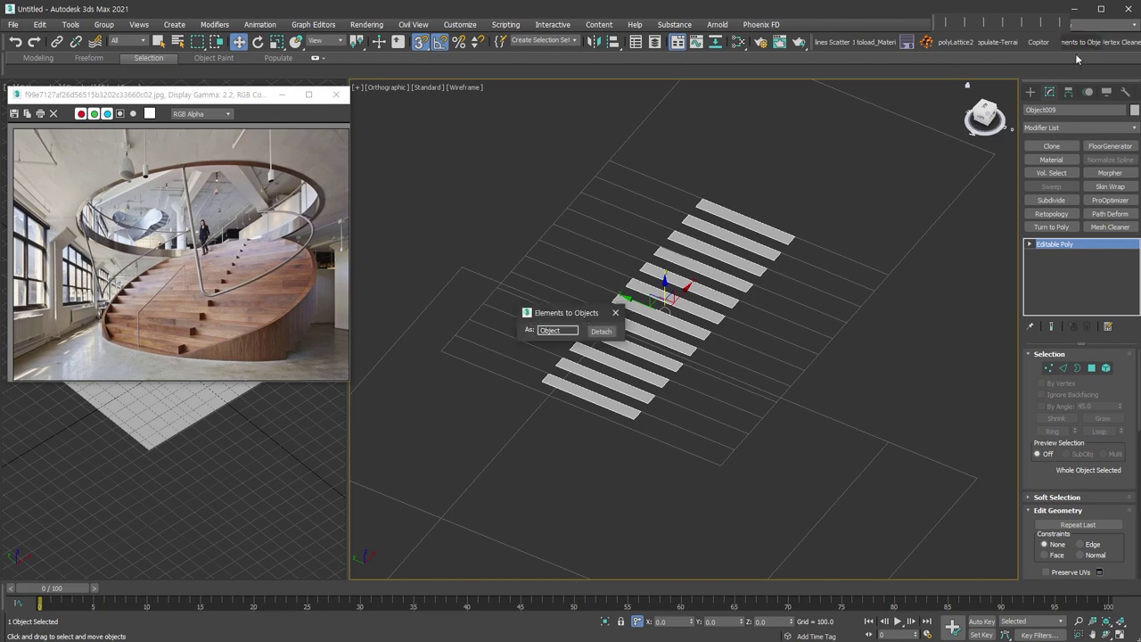
{"action": "left_click", "coordinate": [602, 331]}
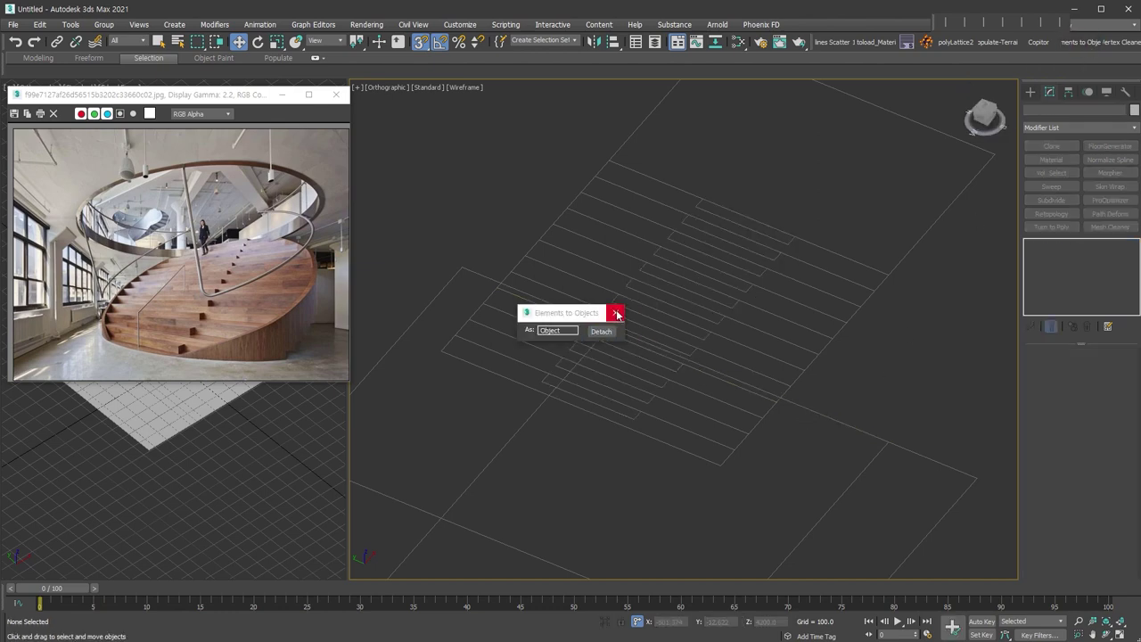
{"action": "left_click", "coordinate": [615, 313]}
Step: Detach the plane's full-width strips into individual objects with the same script and select all the stair pieces
{"action": "left_click", "coordinate": [733, 233]}
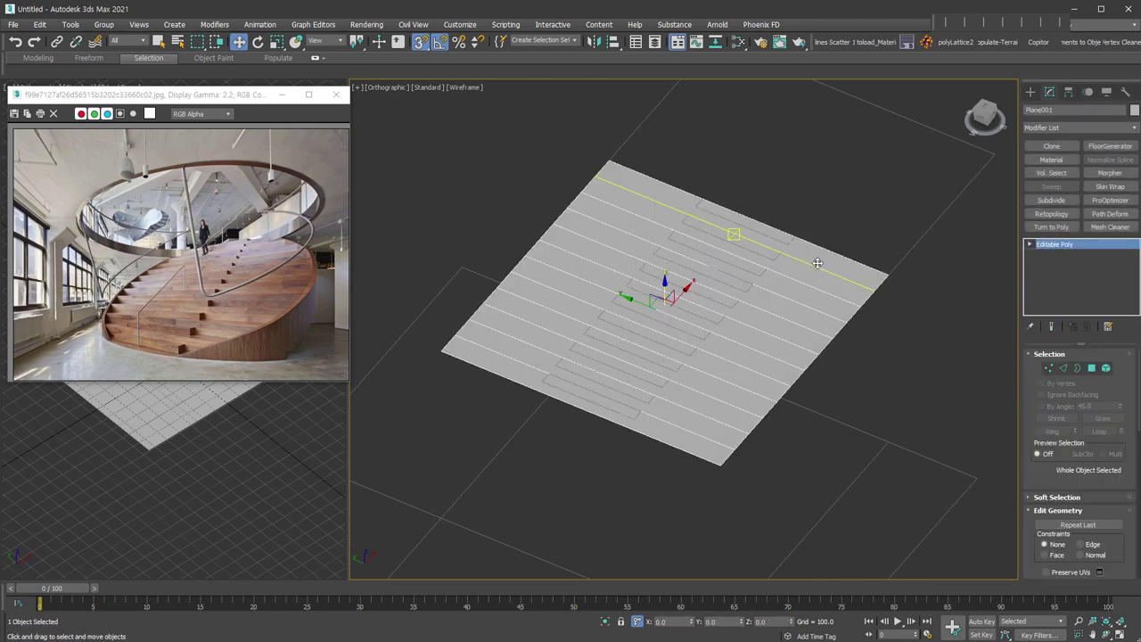
{"action": "left_click", "coordinate": [1094, 43]}
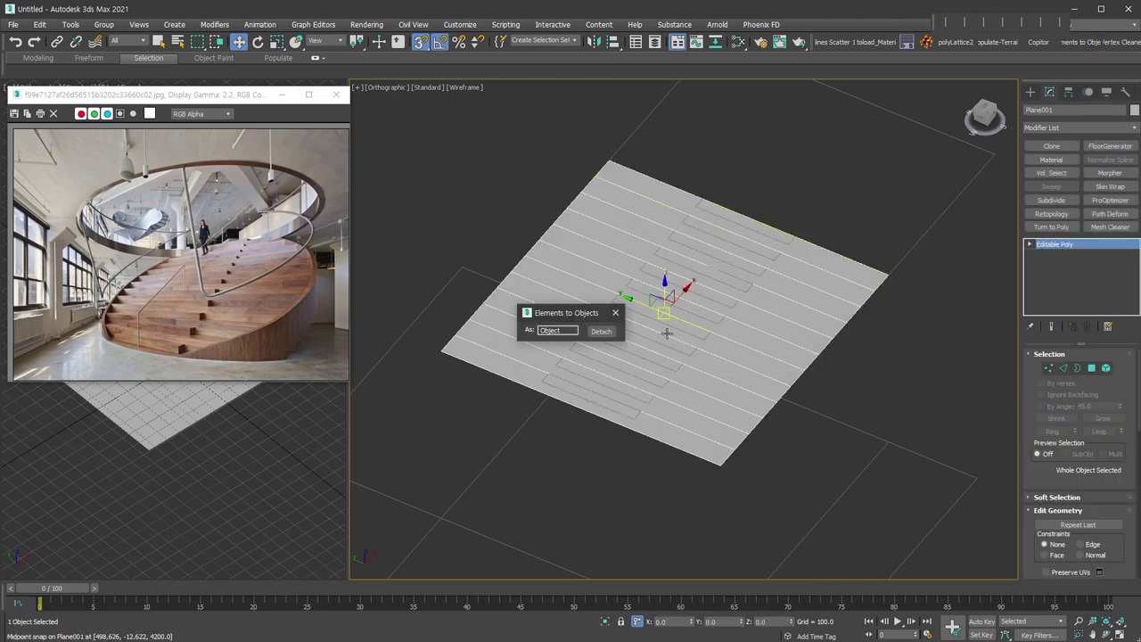
{"action": "left_click", "coordinate": [601, 331]}
{"action": "left_click", "coordinate": [615, 313]}
{"action": "mouse_move", "coordinate": [425, 143]}
{"action": "left_mouse_down"}
{"action": "mouse_move", "coordinate": [848, 486]}
{"action": "mouse_move", "coordinate": [942, 497]}
{"action": "left_mouse_up"}
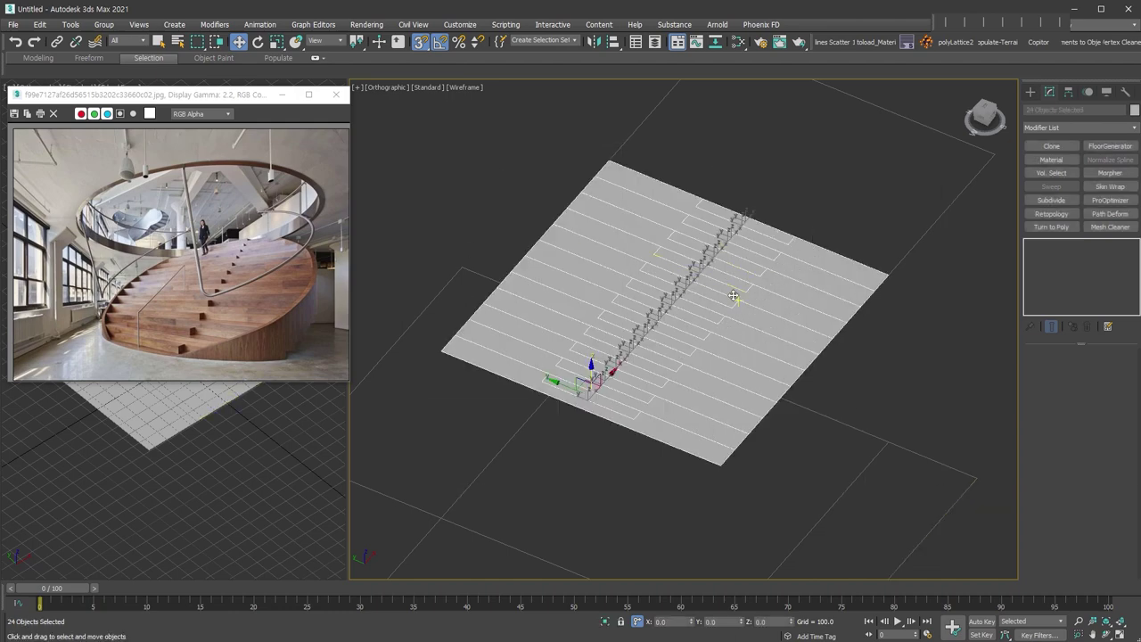
Step: Align the pivots of all selected stair pieces to their maximum X side with the Transform Toolbox
{"action": "scroll", "coordinate": [713, 249], "scroll_direction": "up", "scroll_amount": 2}
{"action": "middle_click_drag", "start_coordinate": [671, 313], "coordinate": [702, 320]}
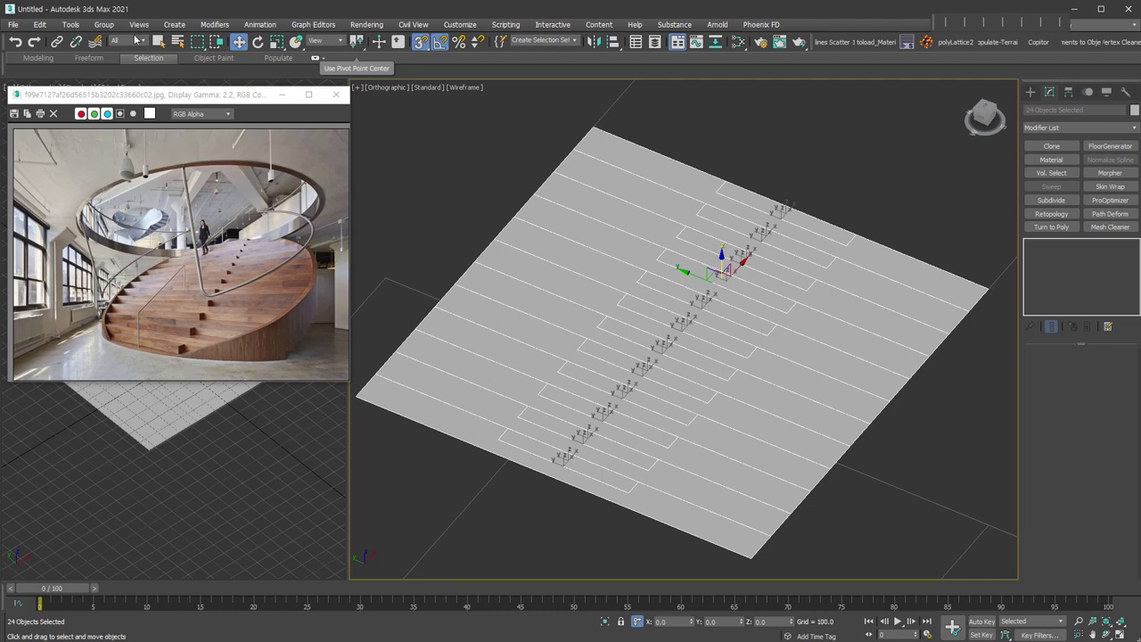
{"action": "left_click", "coordinate": [40, 25]}
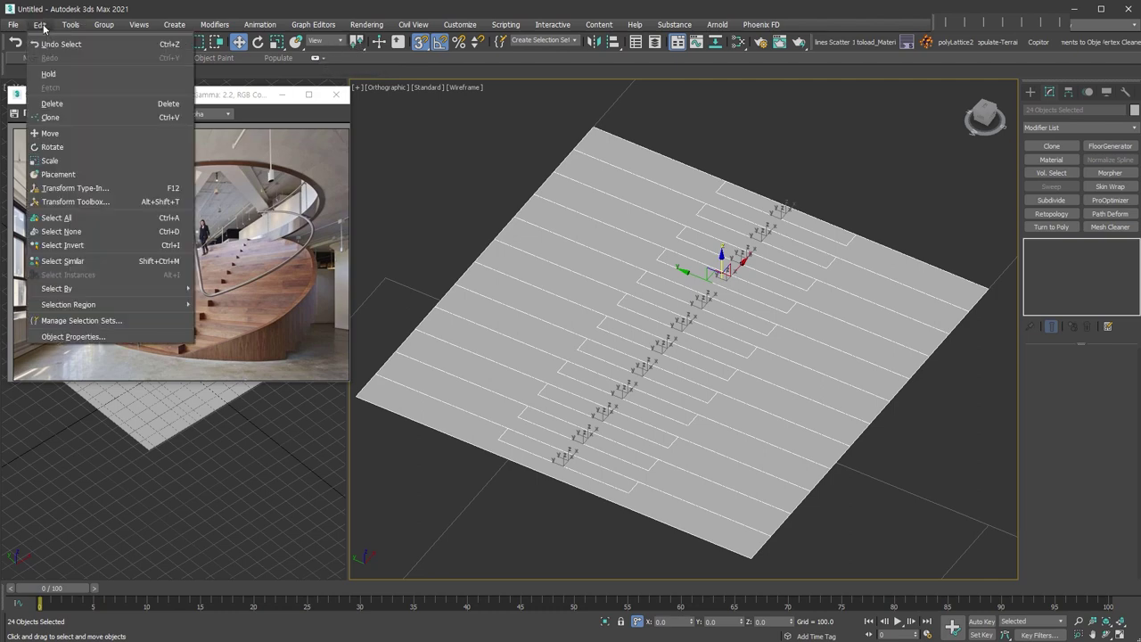
{"action": "left_click", "coordinate": [129, 204]}
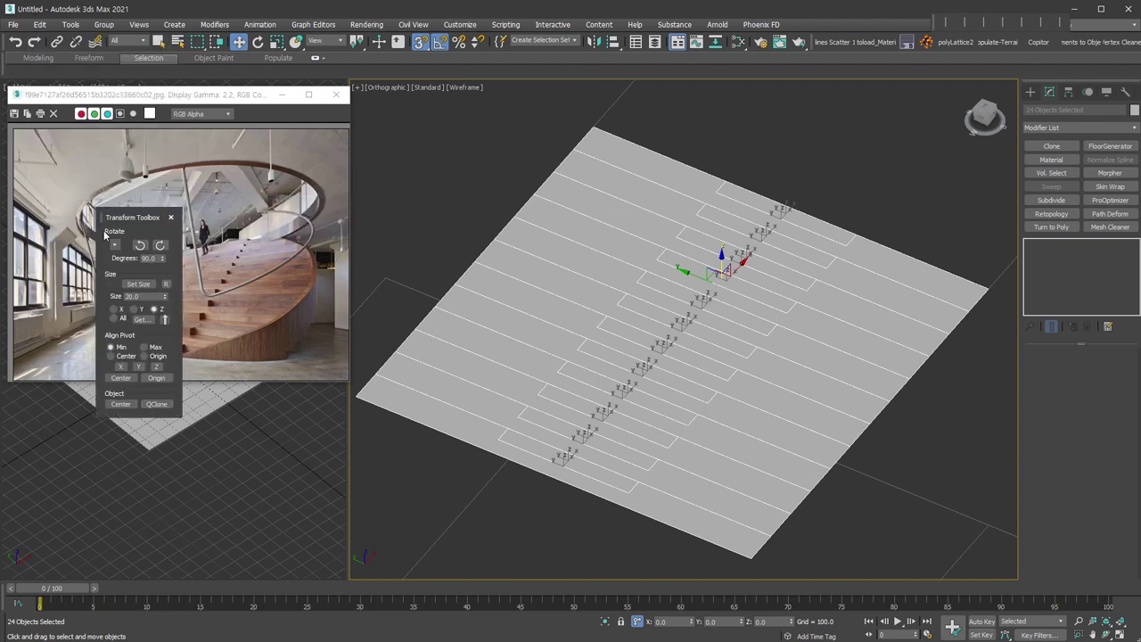
{"action": "left_click_drag", "start_coordinate": [132, 222], "coordinate": [408, 283]}
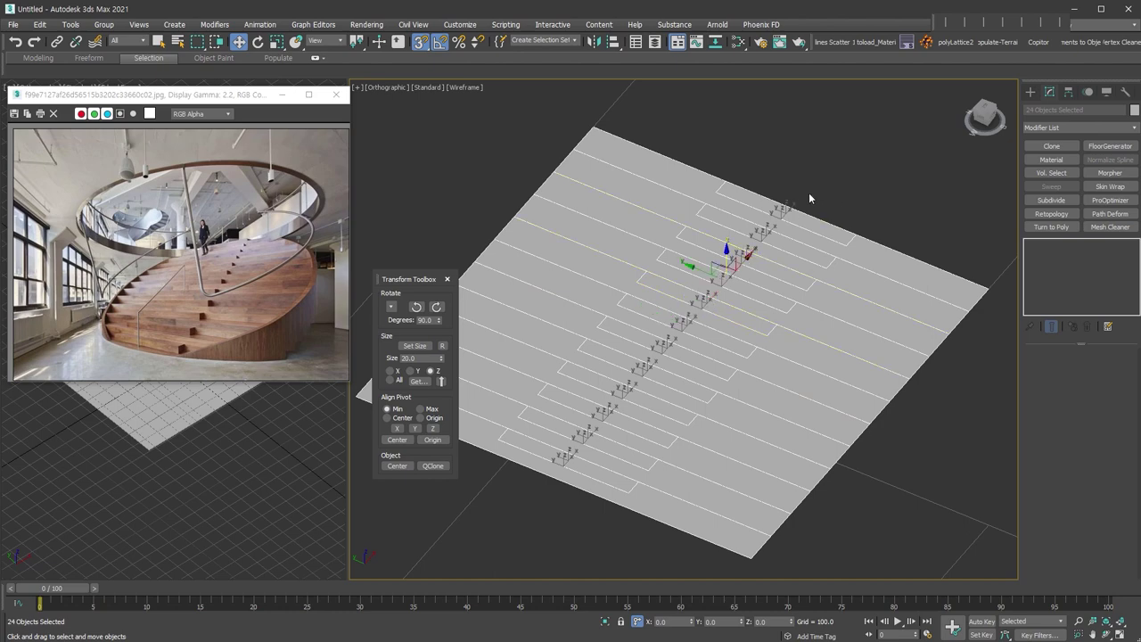
{"action": "left_click", "coordinate": [435, 410]}
{"action": "left_click", "coordinate": [397, 429]}
{"action": "left_click", "coordinate": [553, 473]}
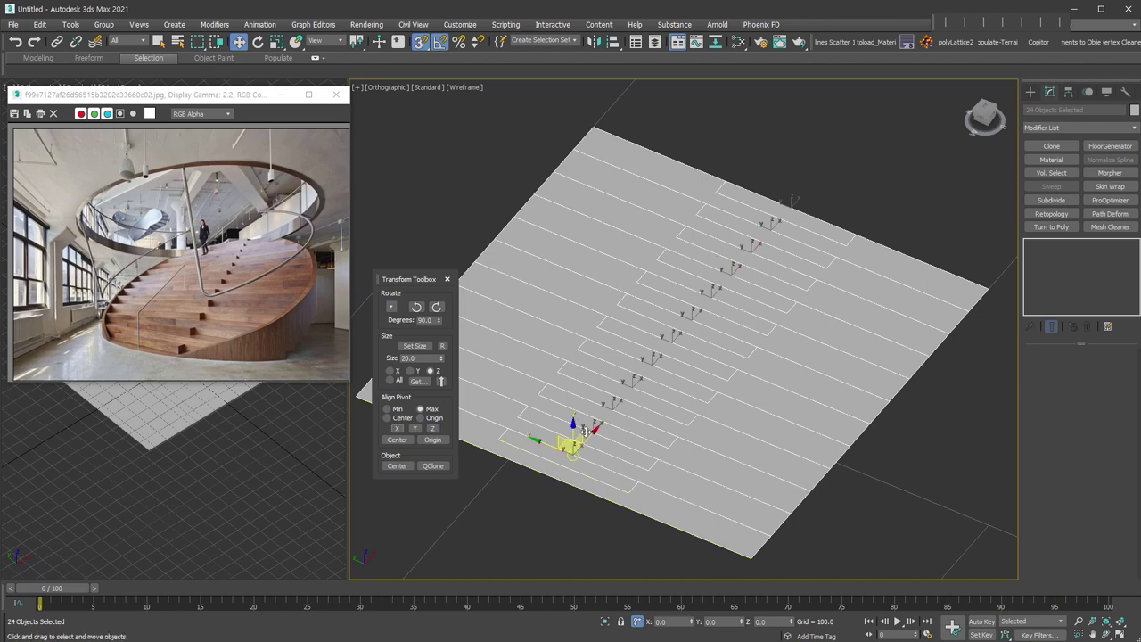
{"action": "left_click", "coordinate": [448, 280]}
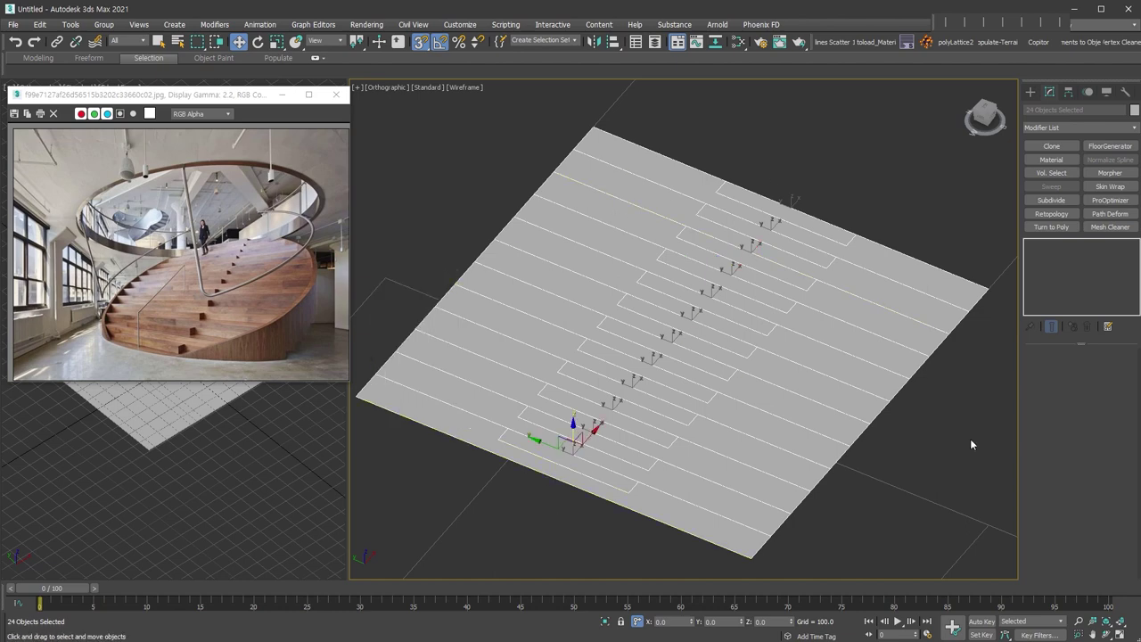
Step: Bridge the upper floor's stair-side edge to the matching inner edge of the lower floor with a sloped polygon
{"action": "scroll", "coordinate": [775, 321], "scroll_direction": "down", "scroll_amount": 3}
{"action": "middle_click_drag", "start_coordinate": [775, 321], "coordinate": [828, 315], "text": "alt"}
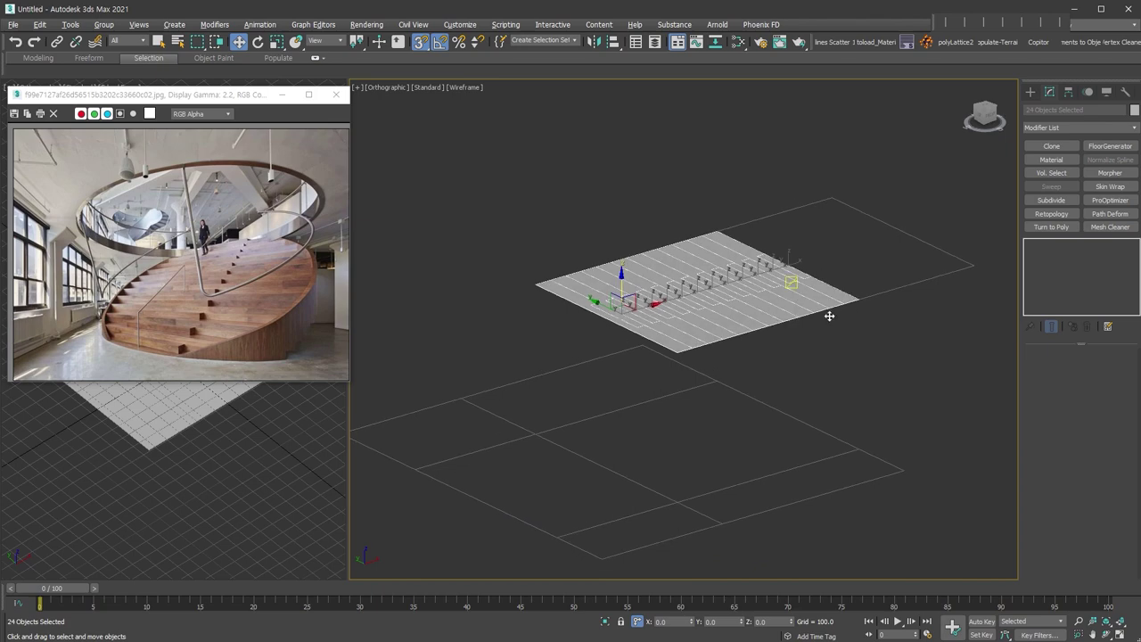
{"action": "left_click", "coordinate": [924, 368]}
{"action": "left_click_drag", "start_coordinate": [955, 325], "coordinate": [902, 256]}
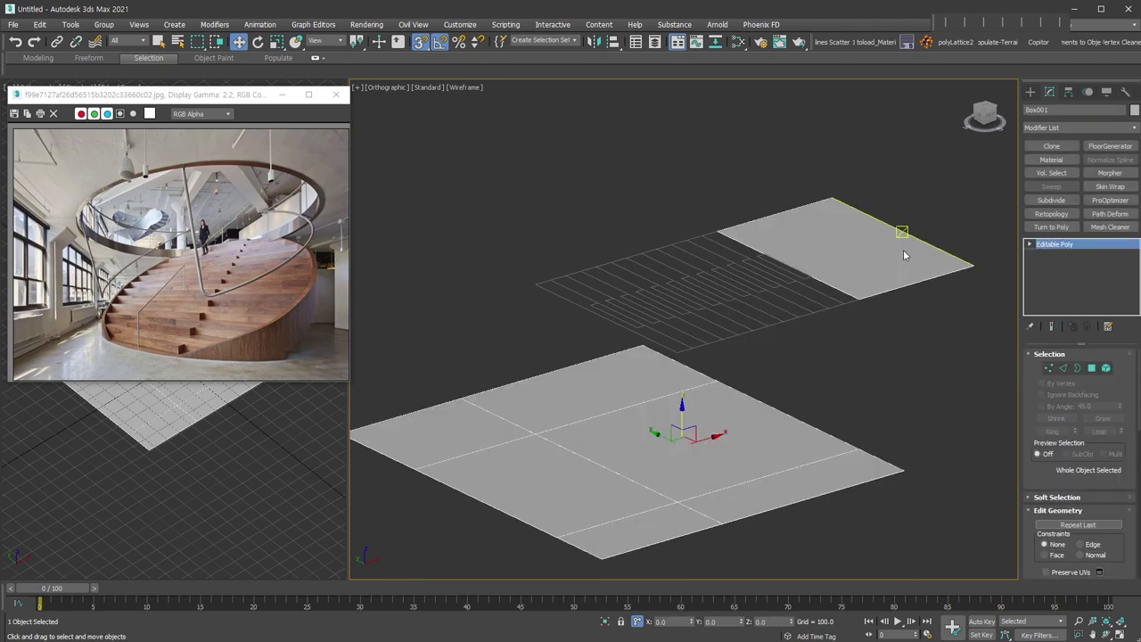
{"action": "left_click", "coordinate": [1062, 368]}
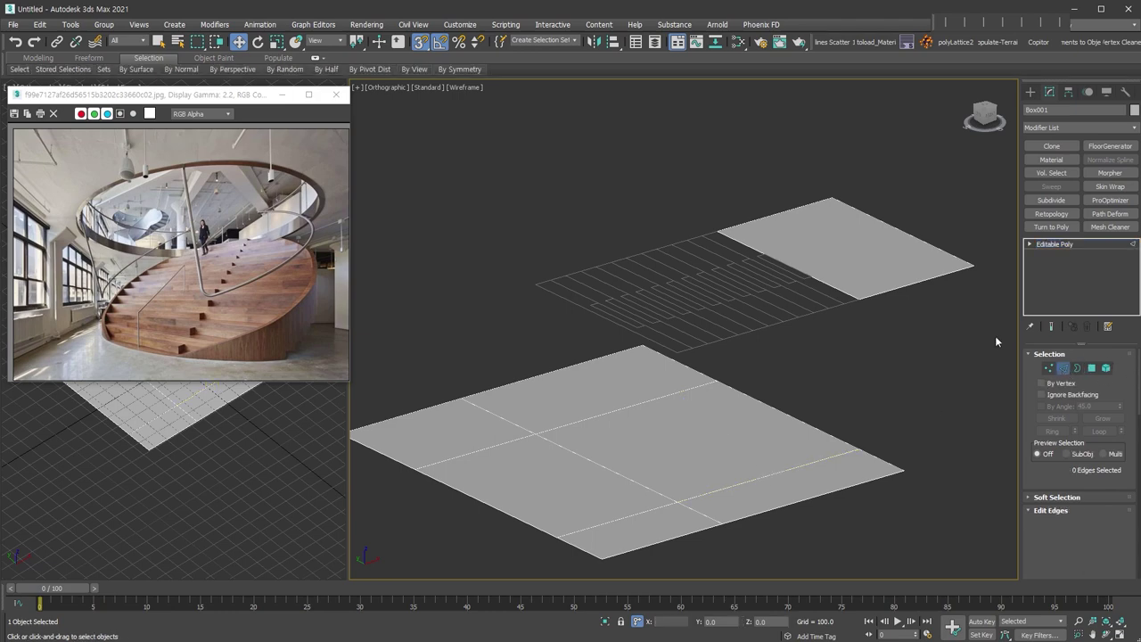
{"action": "left_click", "coordinate": [806, 275]}
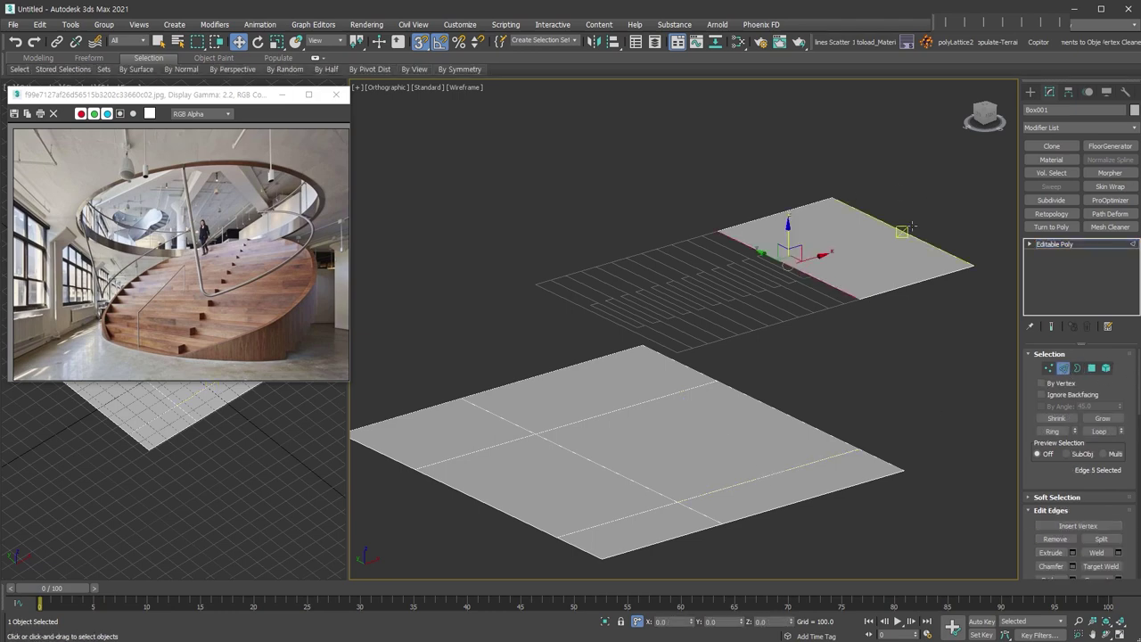
{"action": "left_click_drag", "start_coordinate": [793, 253], "coordinate": [672, 505]}
Step: Detach the sloped polygon between the two floor levels as a separate object
{"action": "middle_click_drag", "start_coordinate": [937, 478], "coordinate": [903, 472], "text": "alt"}
{"action": "left_click", "coordinate": [1094, 370]}
{"action": "left_click", "coordinate": [755, 375]}
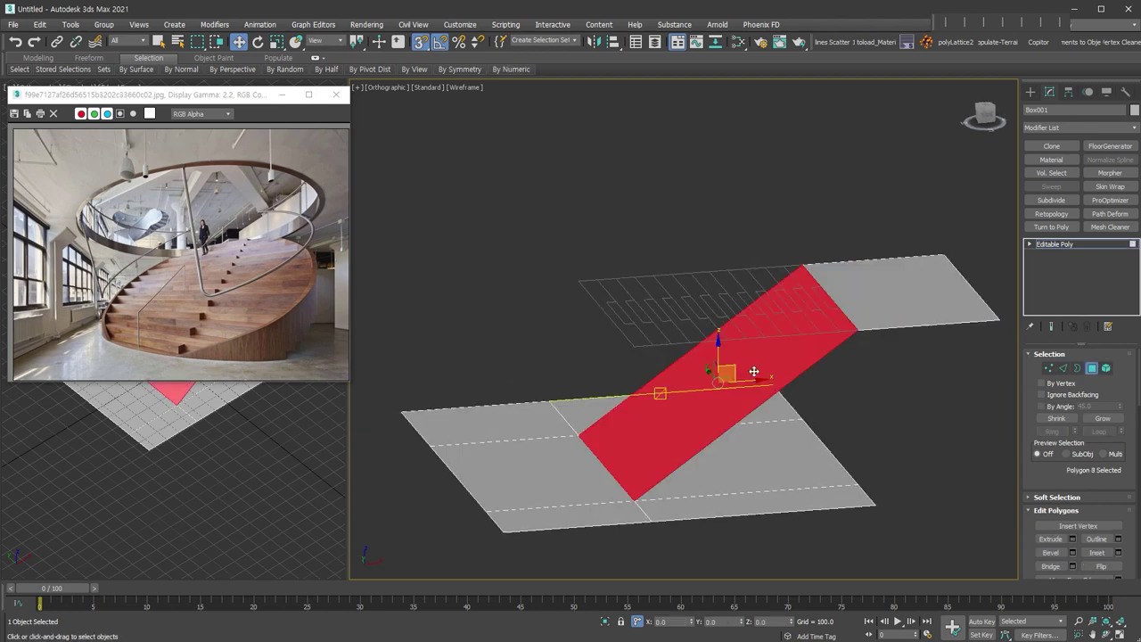
{"action": "key", "text": "alt+d"}
{"action": "key", "text": "Return"}
{"action": "left_click", "coordinate": [1093, 369]}
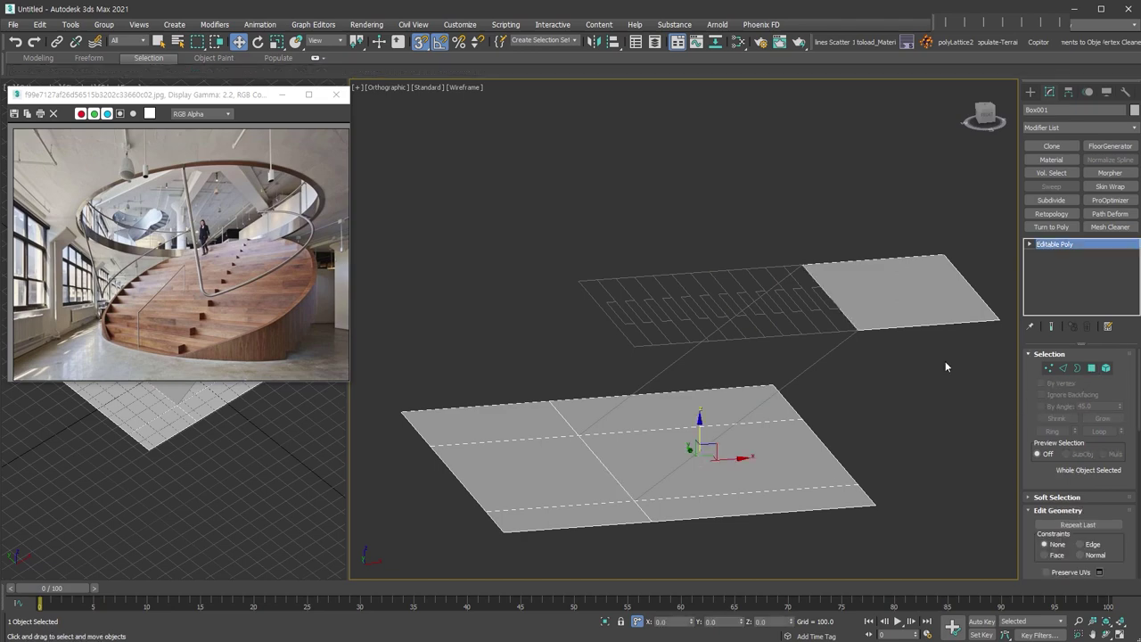
Step: Select all the stair pieces and glue them onto the sloped polygon along the Z axis with the Glue utility
{"action": "middle_click_drag", "start_coordinate": [945, 360], "coordinate": [868, 358], "text": "alt"}
{"action": "left_click", "coordinate": [866, 358]}
{"action": "left_click_drag", "start_coordinate": [489, 186], "coordinate": [900, 348]}
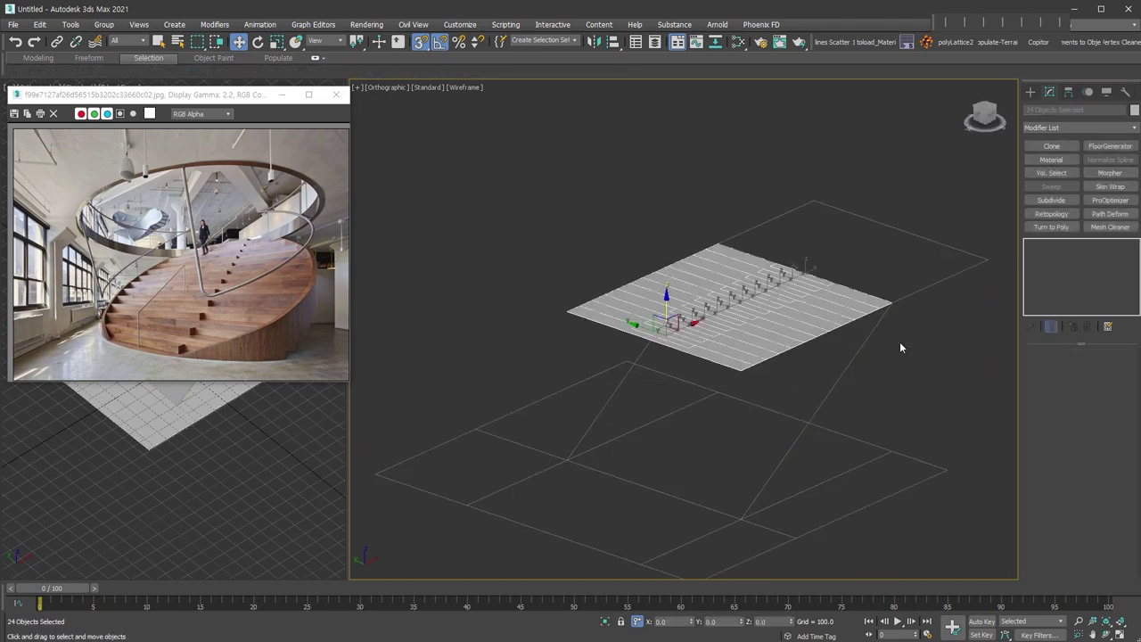
{"action": "middle_click_drag", "start_coordinate": [898, 384], "coordinate": [822, 369], "text": "alt"}
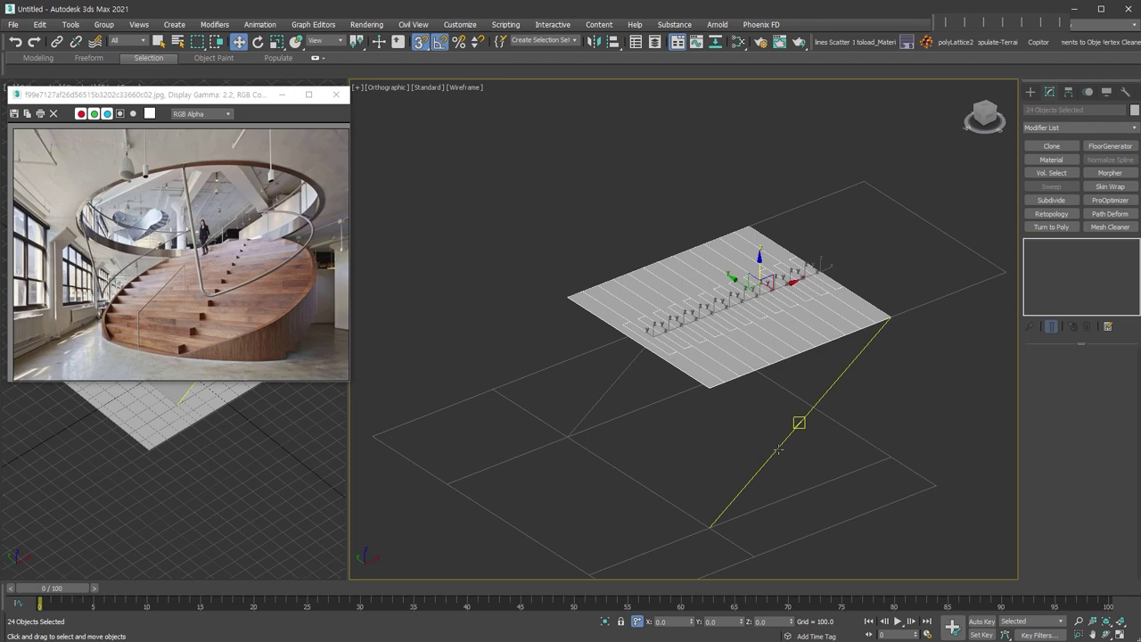
{"action": "left_click", "coordinate": [1127, 93]}
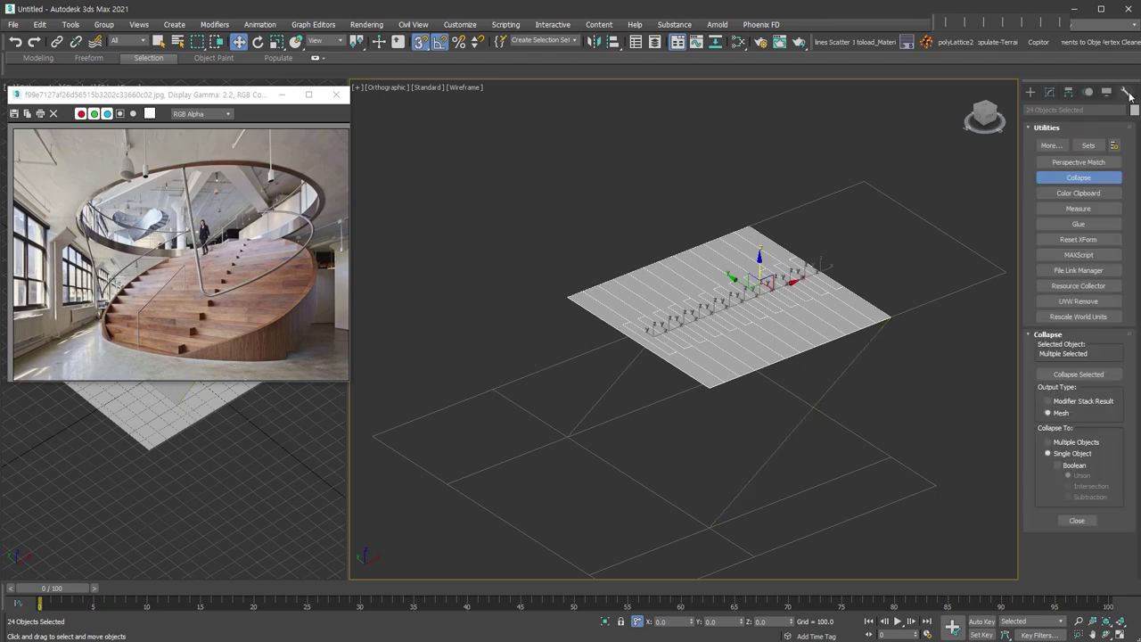
{"action": "left_click", "coordinate": [1095, 224]}
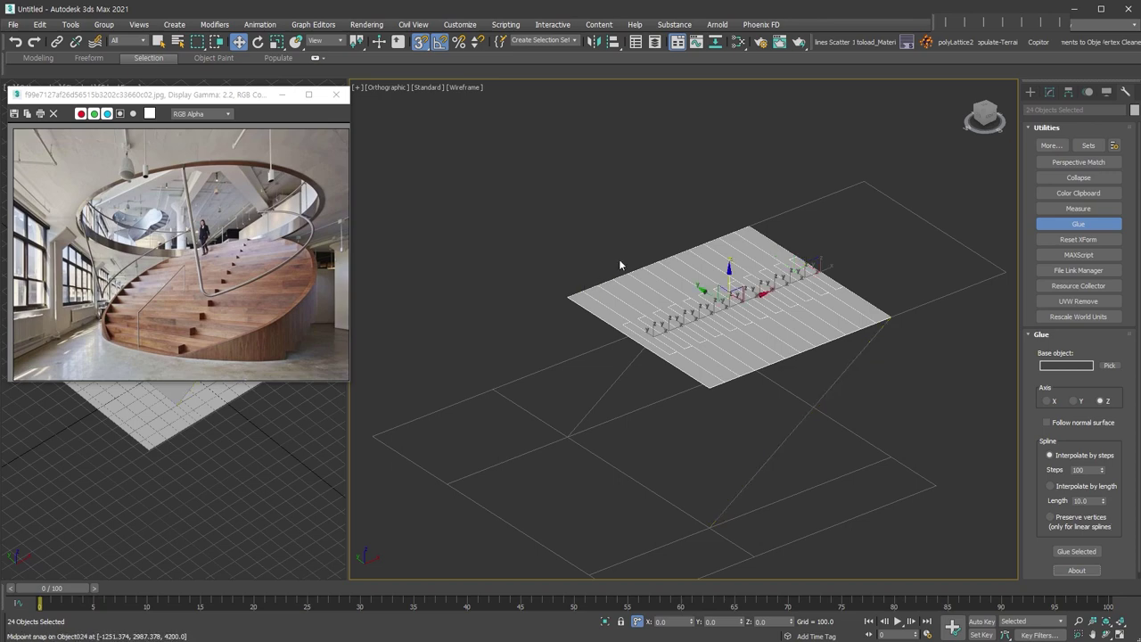
{"action": "left_click", "coordinate": [1118, 367]}
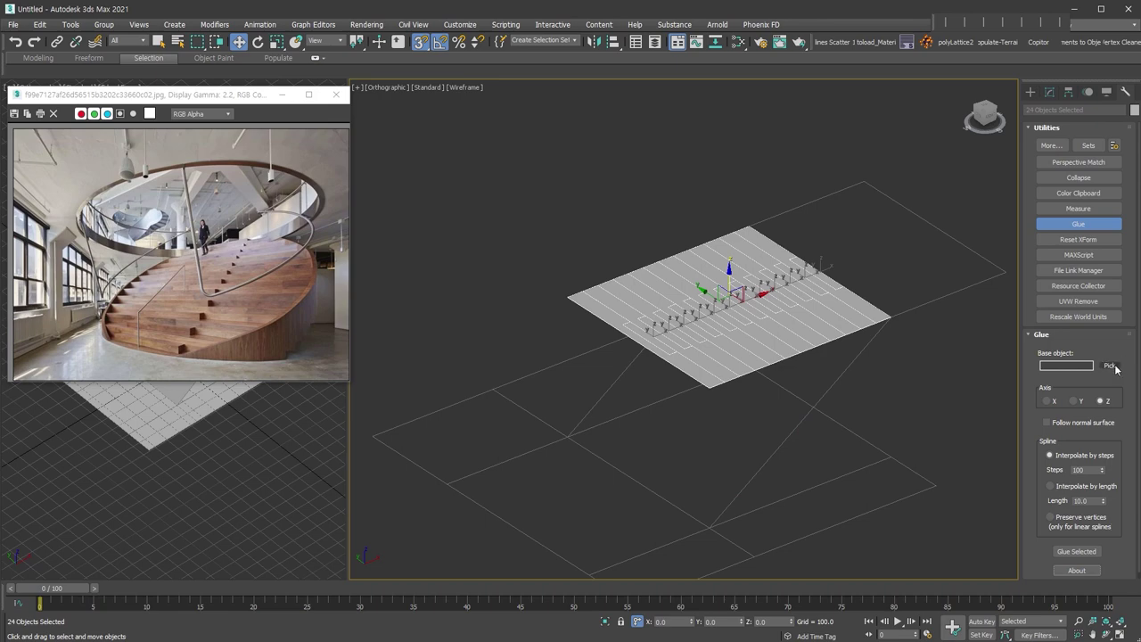
{"action": "left_click", "coordinate": [1109, 366]}
{"action": "left_click", "coordinate": [796, 422]}
{"action": "left_click", "coordinate": [1075, 551]}
{"action": "middle_click_drag", "start_coordinate": [948, 420], "coordinate": [962, 398], "text": "alt"}
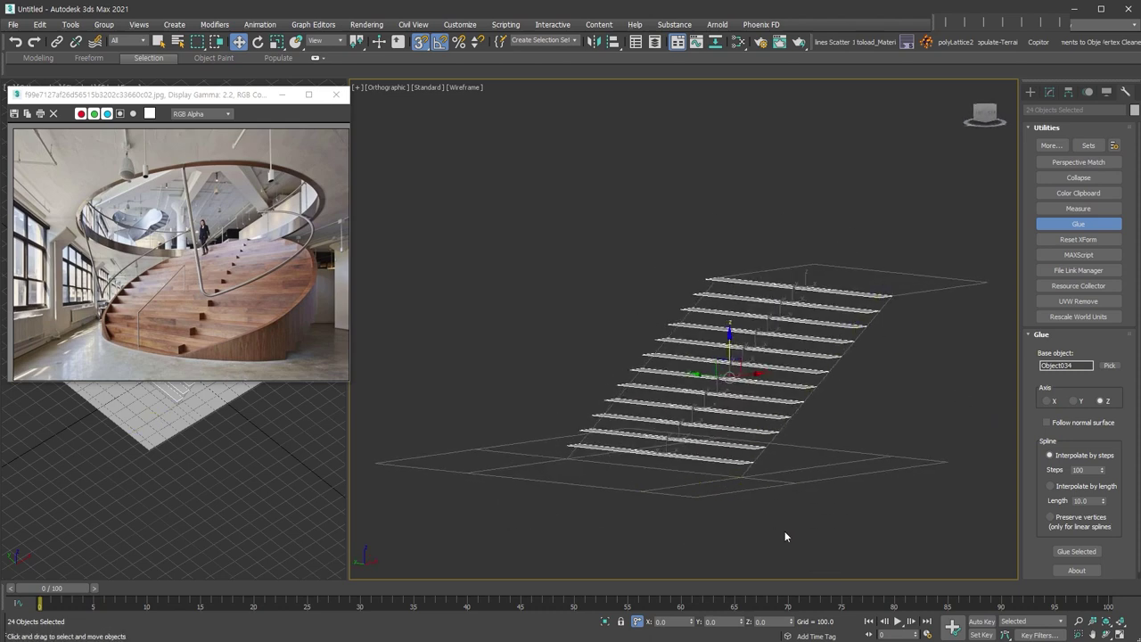
{"action": "middle_click_drag", "start_coordinate": [843, 415], "coordinate": [919, 374], "text": "alt"}
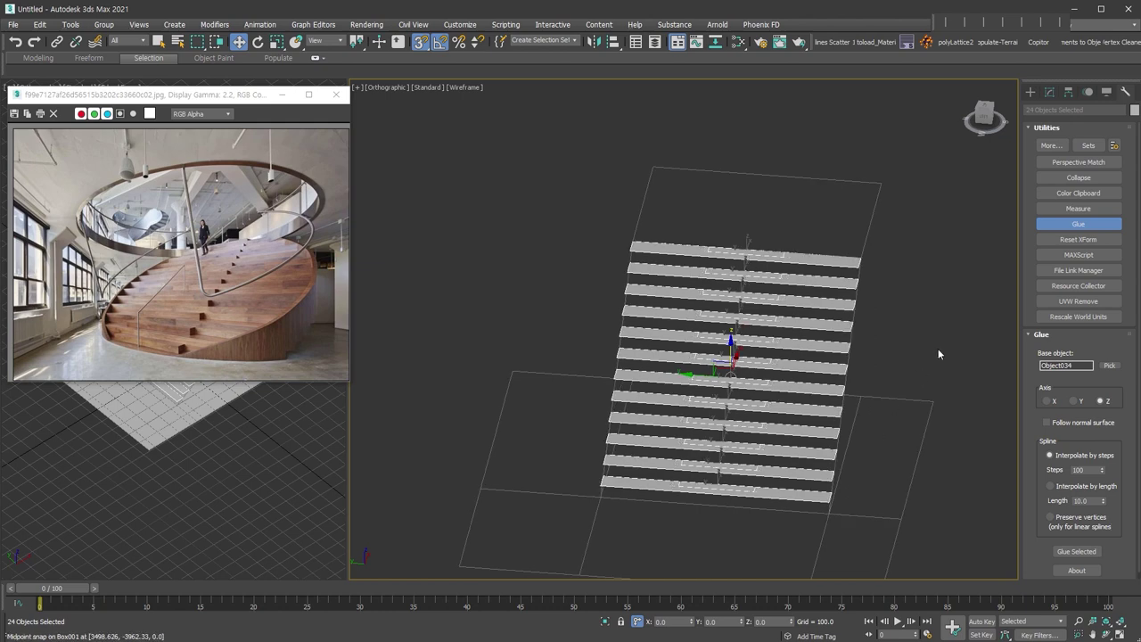
Step: Keep only the full-width strips selected and collapse them into a single mesh object
{"action": "left_click", "coordinate": [962, 287]}
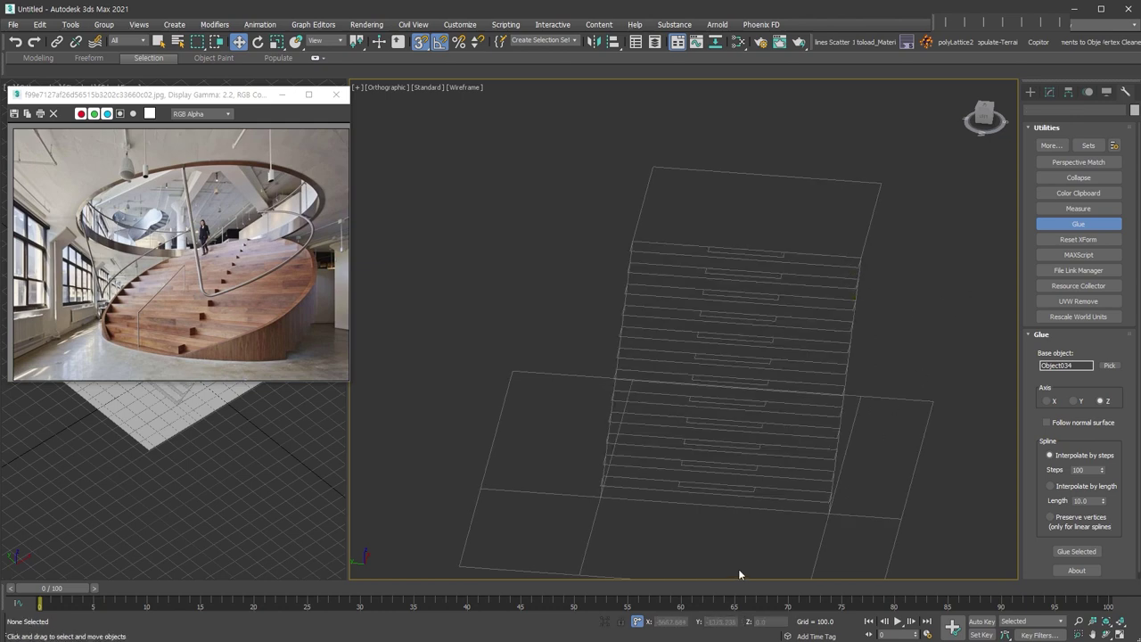
{"action": "key", "text": "ctrl+z"}
{"action": "left_click_drag", "start_coordinate": [666, 219], "coordinate": [800, 531], "text": "alt"}
{"action": "mouse_move", "coordinate": [814, 531]}
{"action": "middle_mouse_down", "text": "alt"}
{"action": "mouse_move", "coordinate": [843, 443]}
{"action": "mouse_move", "coordinate": [818, 426]}
{"action": "middle_mouse_up", "text": "alt"}
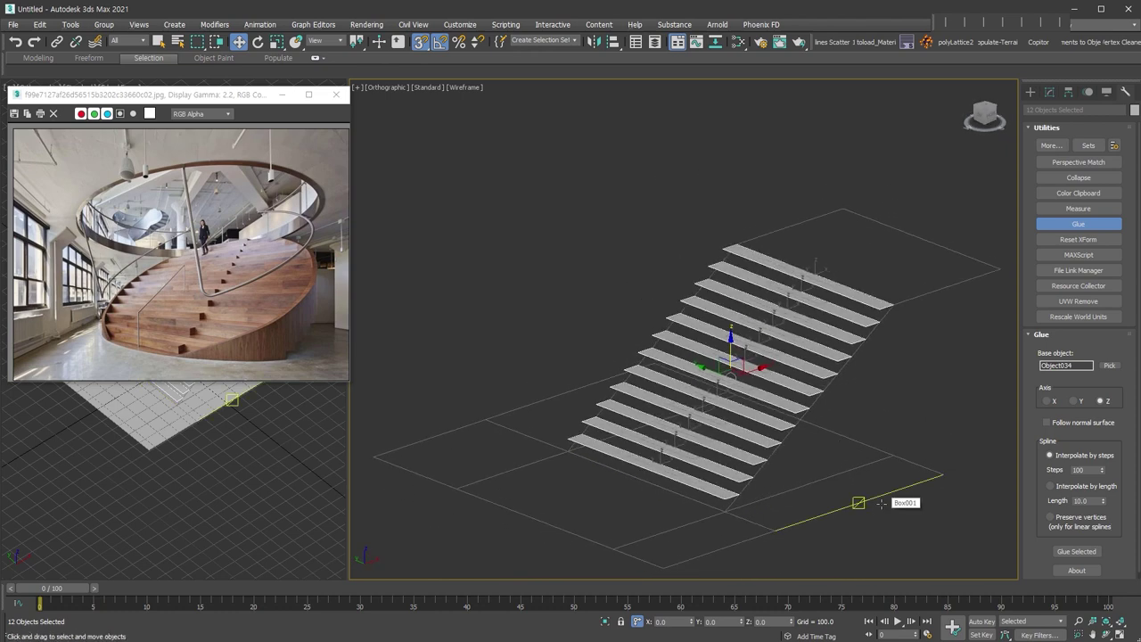
{"action": "left_click", "coordinate": [1079, 177]}
{"action": "left_click", "coordinate": [1078, 374]}
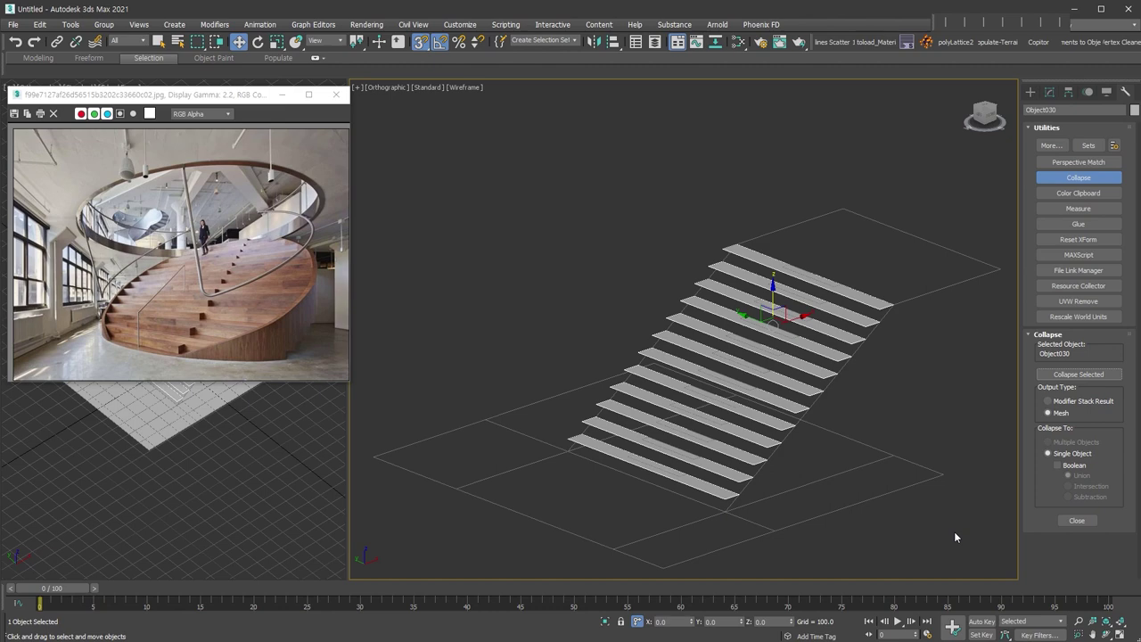
Step: Add a Shell modifier to the full-width steps with an inner amount of 350
{"action": "key", "text": "2"}
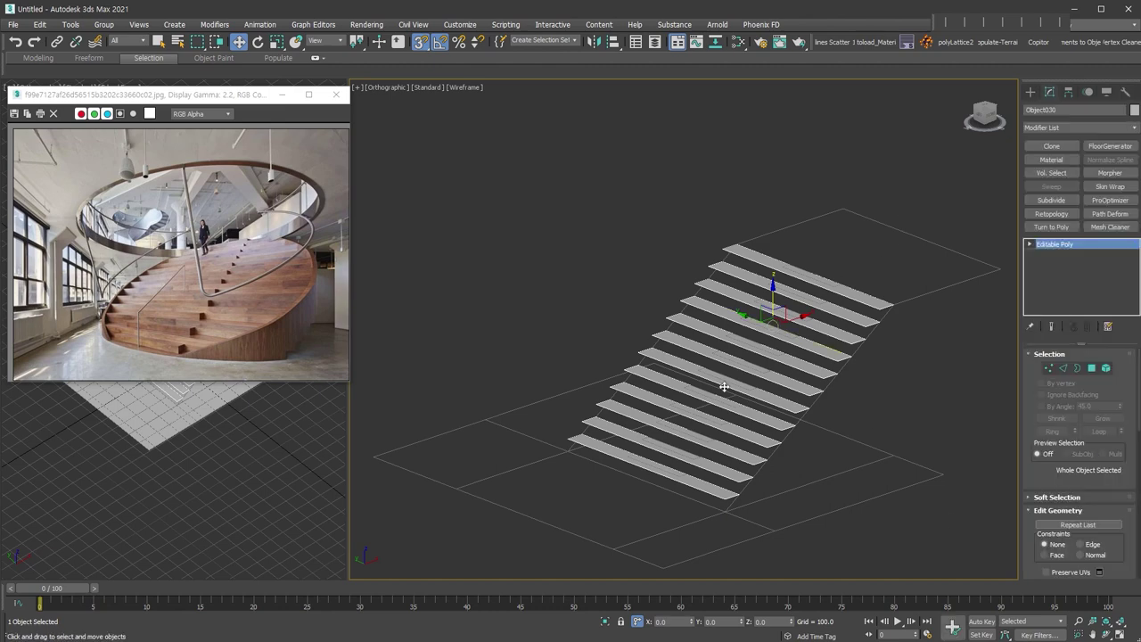
{"action": "mouse_move", "coordinate": [916, 378]}
{"action": "middle_mouse_down", "text": "alt"}
{"action": "mouse_move", "coordinate": [865, 365]}
{"action": "mouse_move", "coordinate": [858, 318]}
{"action": "middle_mouse_up", "text": "alt"}
{"action": "scroll", "coordinate": [842, 329], "scroll_direction": "up", "scroll_amount": 2}
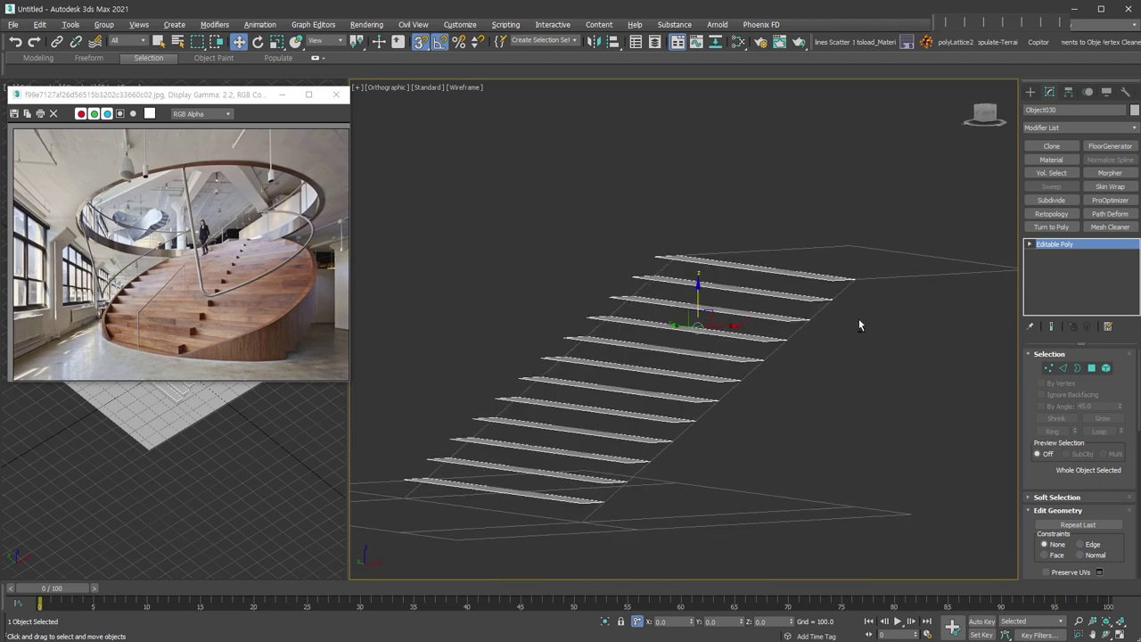
{"action": "key", "text": "shift+s"}
{"action": "right_click", "coordinate": [1118, 385]}
{"action": "left_click_drag", "start_coordinate": [1105, 369], "coordinate": [1000, 368]}
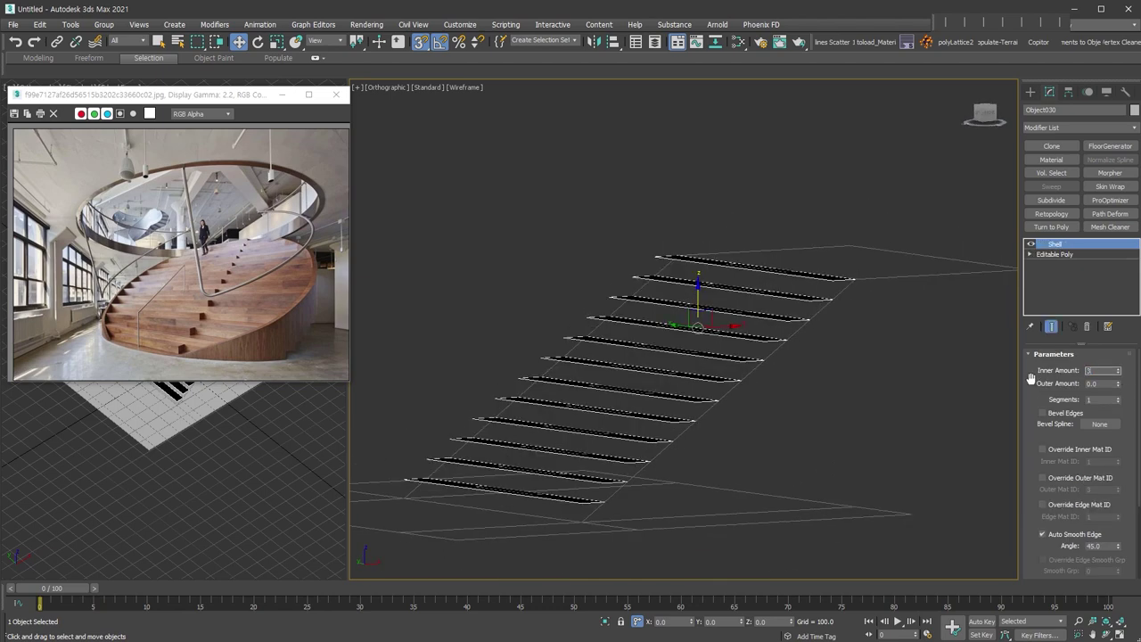
{"action": "type", "text": "350"}
{"action": "key", "text": "Return"}
{"action": "scroll", "coordinate": [944, 288], "scroll_direction": "up", "scroll_amount": 10}
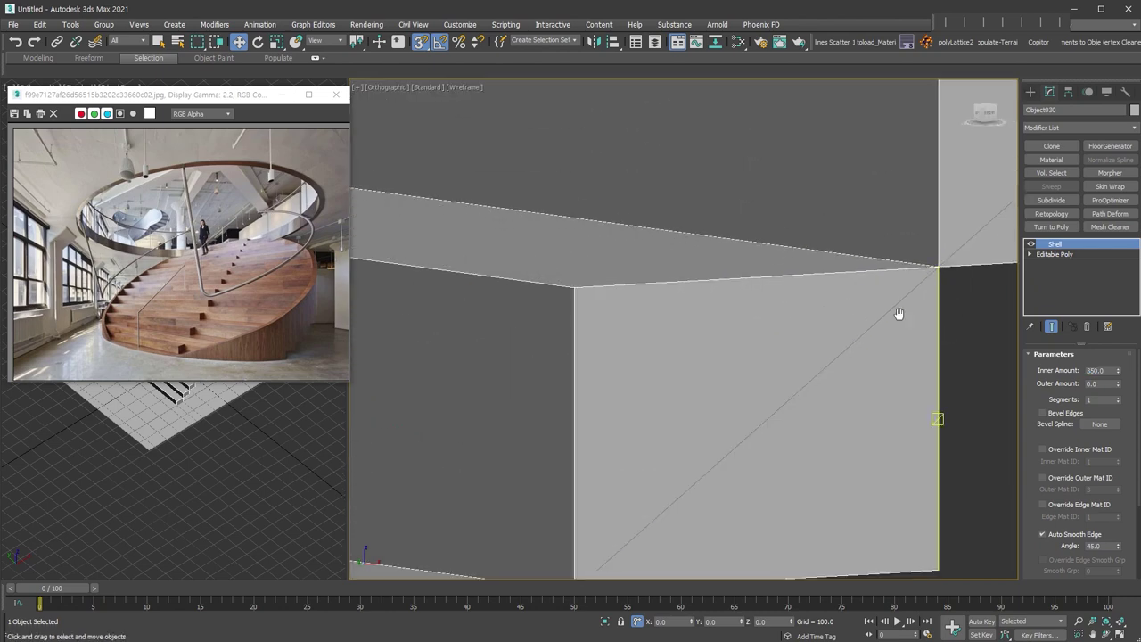
{"action": "scroll", "coordinate": [896, 316], "scroll_direction": "down", "scroll_amount": 10}
Step: Select the small central step pieces and collapse them into a single mesh object
{"action": "left_click", "coordinate": [869, 431]}
{"action": "scroll", "coordinate": [742, 384], "scroll_direction": "down", "scroll_amount": 2}
{"action": "middle_click_drag", "start_coordinate": [743, 384], "coordinate": [863, 364], "text": "alt"}
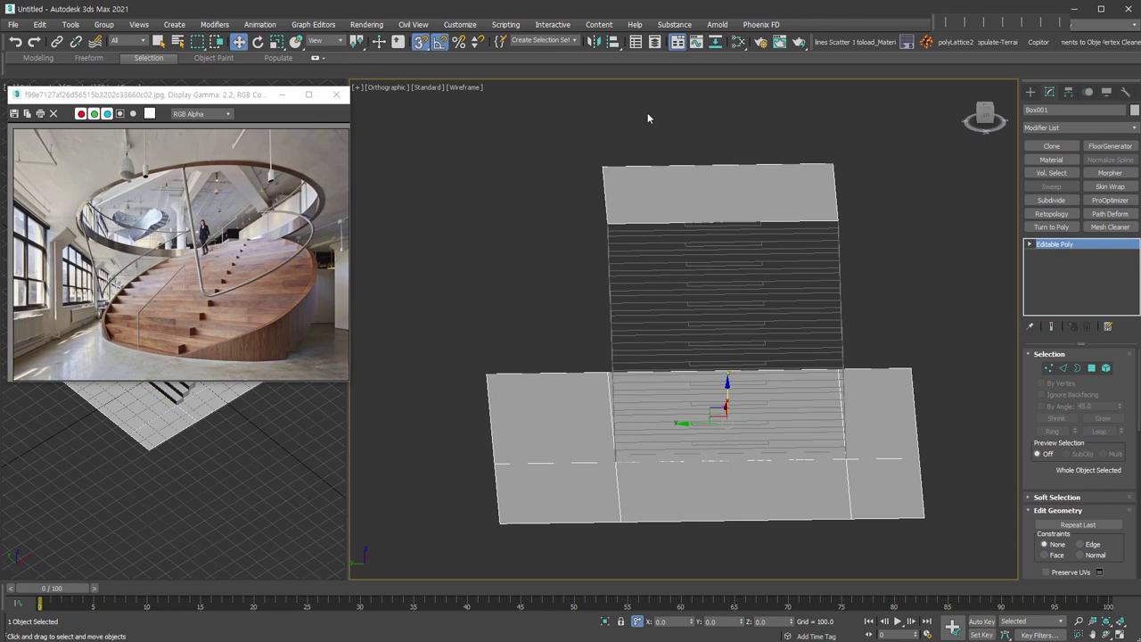
{"action": "left_click_drag", "start_coordinate": [647, 112], "coordinate": [791, 471]}
{"action": "middle_click_drag", "start_coordinate": [843, 452], "coordinate": [756, 473], "text": "alt"}
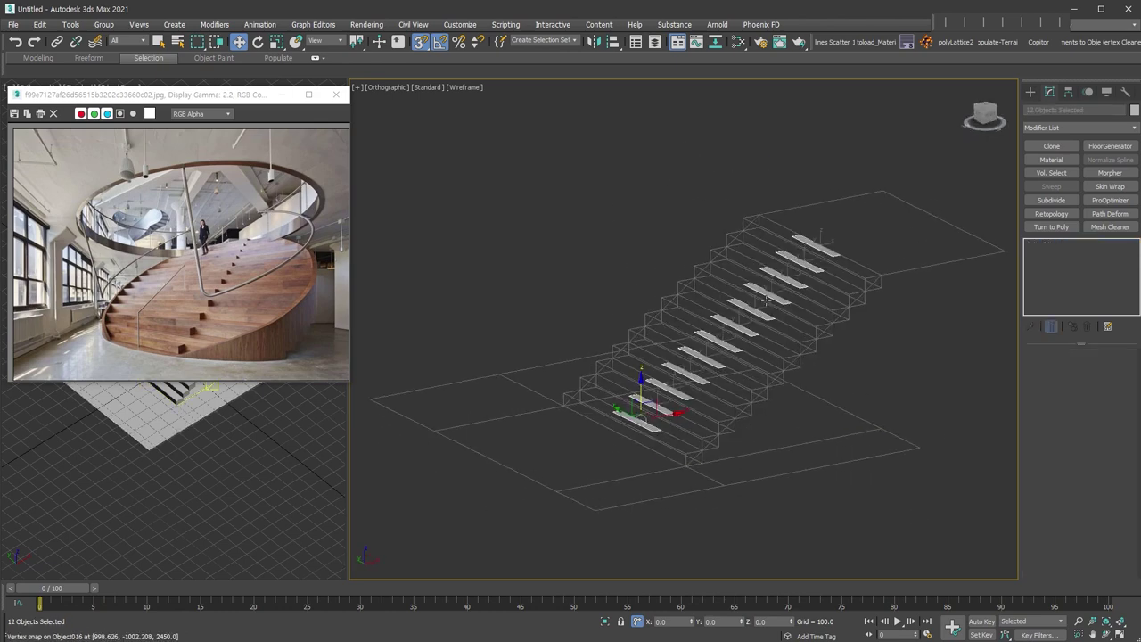
{"action": "scroll", "coordinate": [812, 247], "scroll_direction": "up", "scroll_amount": 5}
{"action": "left_click", "coordinate": [1125, 92]}
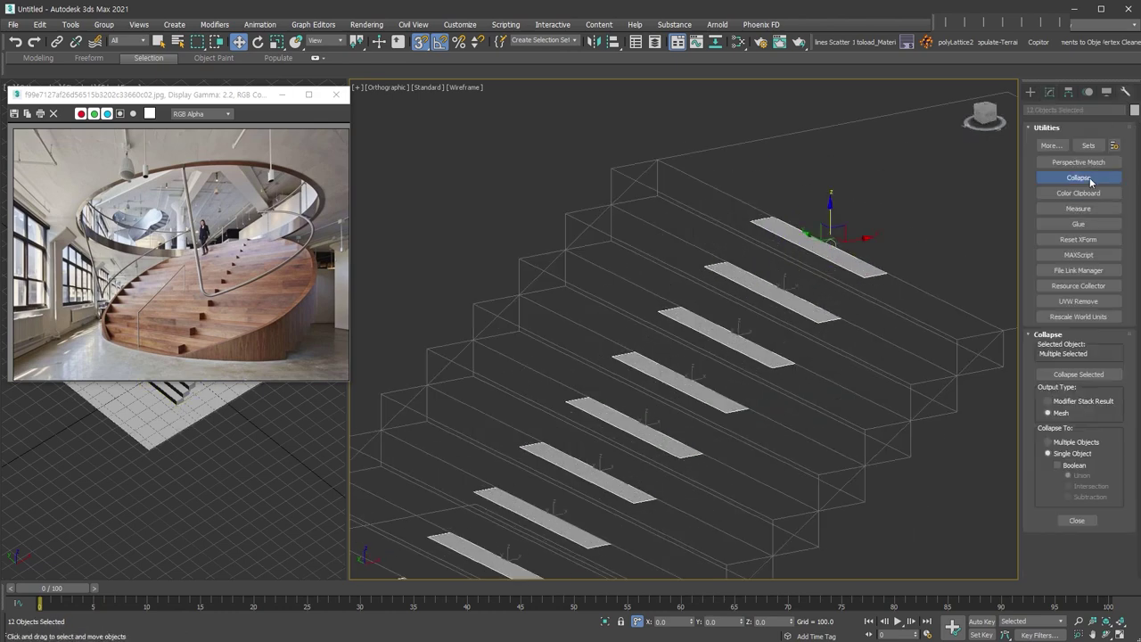
{"action": "left_click", "coordinate": [1078, 375]}
Step: Add a Shell modifier to the central steps with an inner amount of 0 and an outer amount of 175
{"action": "key", "text": "4"}
{"action": "key", "text": "shift+s"}
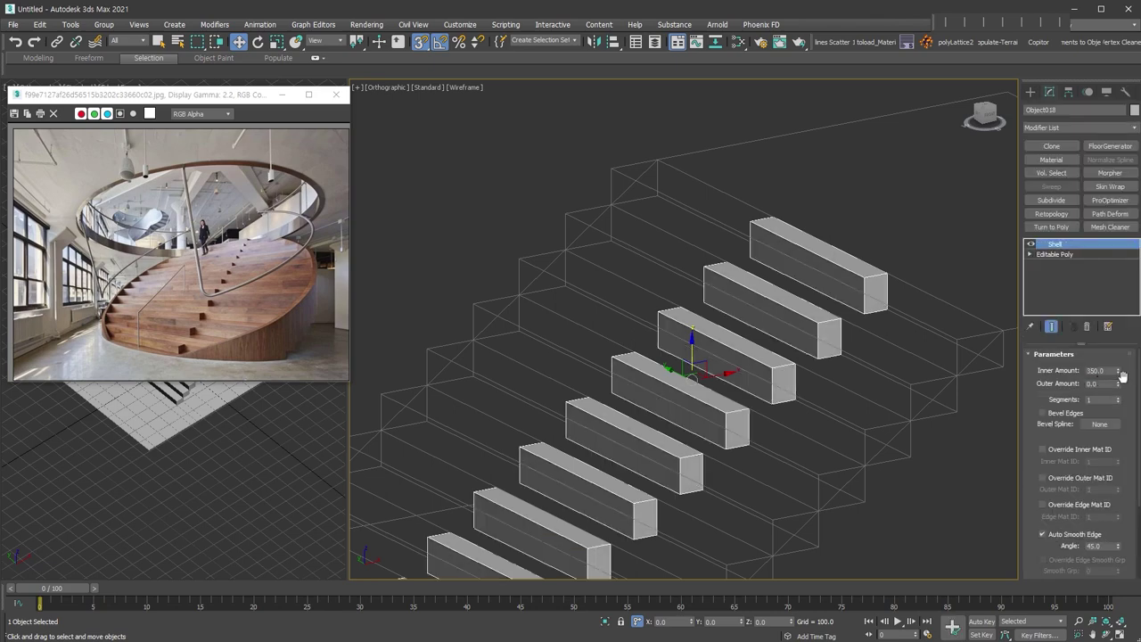
{"action": "right_click", "coordinate": [1118, 372]}
{"action": "left_click_drag", "start_coordinate": [1110, 384], "coordinate": [908, 386]}
{"action": "type", "text": "175"}
{"action": "key", "text": "Return"}
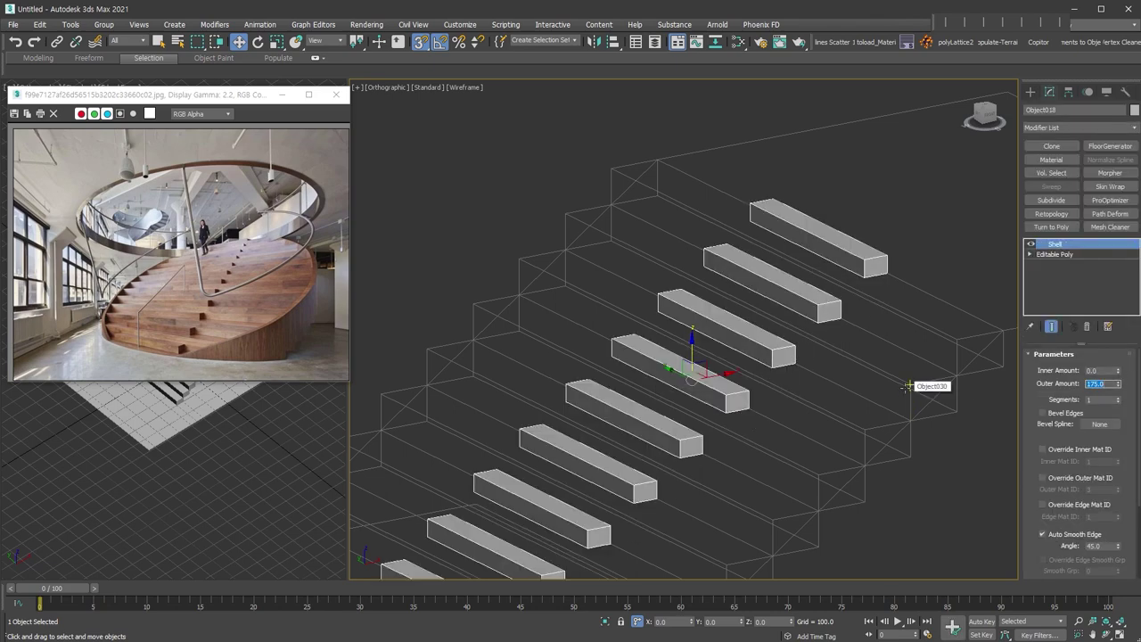
{"action": "middle_click_drag", "start_coordinate": [726, 288], "coordinate": [869, 275], "text": "alt"}
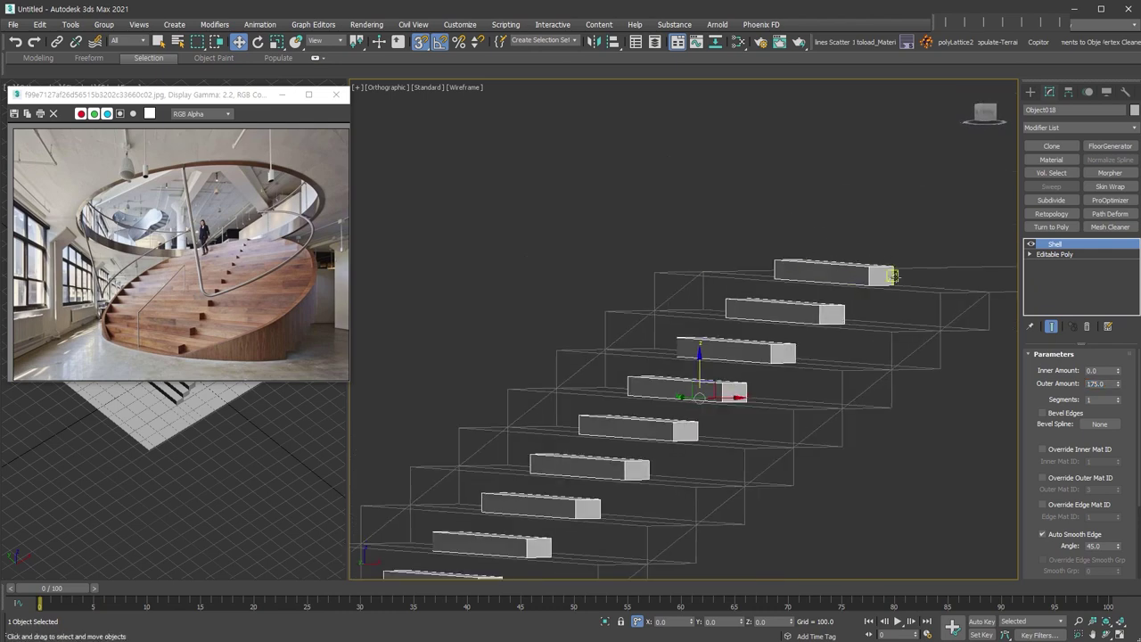
{"action": "scroll", "coordinate": [912, 363], "scroll_direction": "down", "scroll_amount": 5}
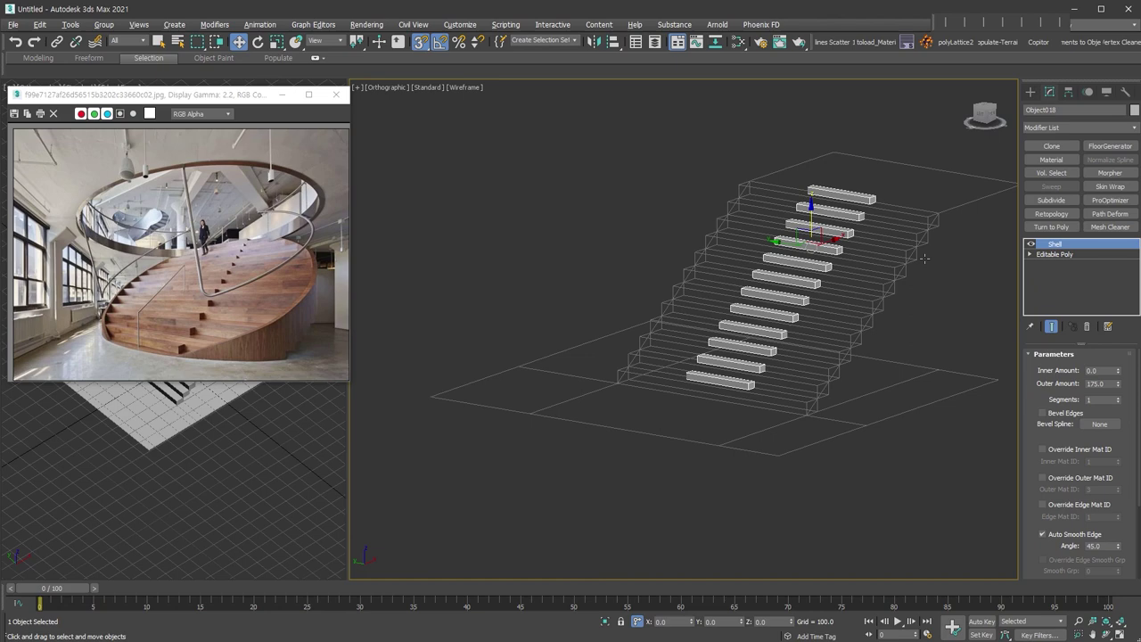
{"action": "scroll", "coordinate": [747, 406], "scroll_direction": "up", "scroll_amount": 3}
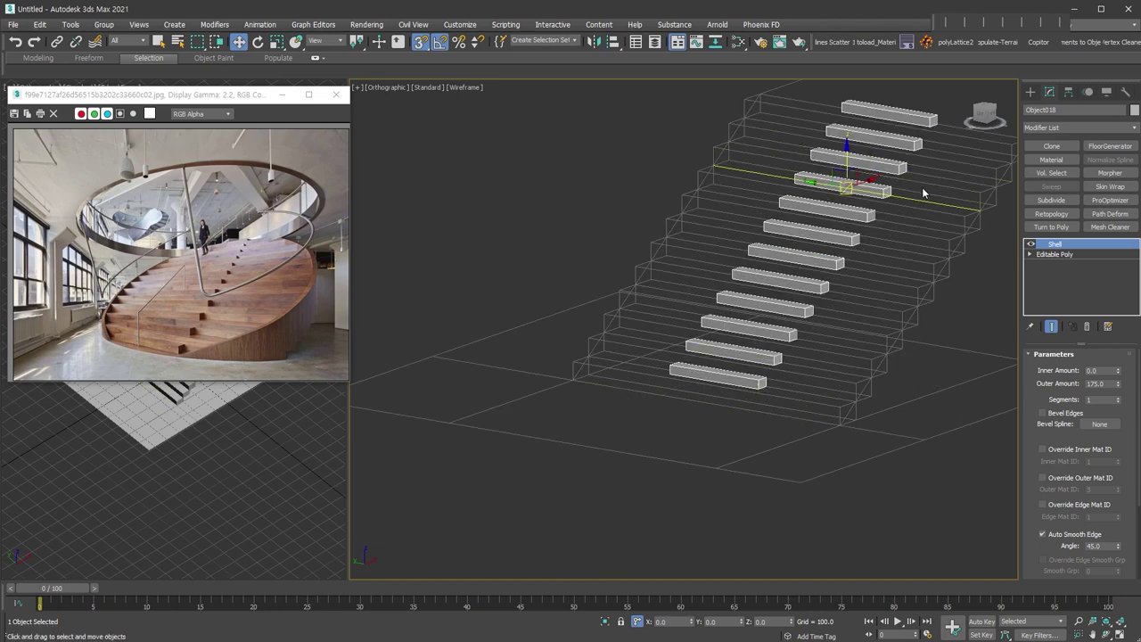
{"action": "scroll", "coordinate": [827, 306], "scroll_direction": "down", "scroll_amount": 3}
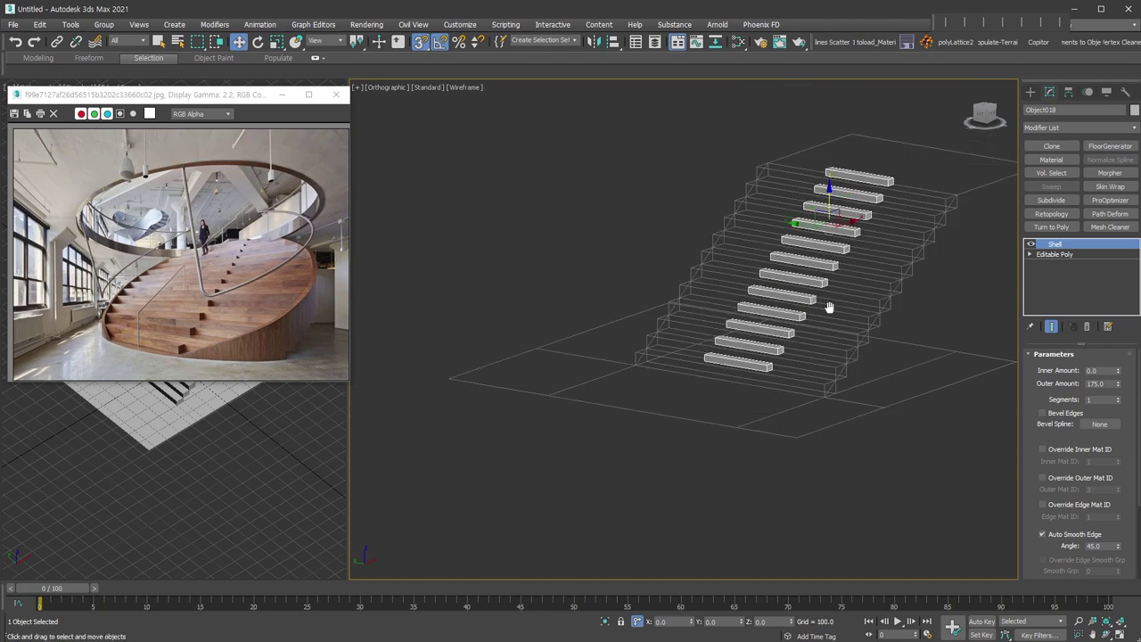
Step: Delete the leftover sloped plane that runs along the full width of the staircase, leaving nothing selected
{"action": "left_click", "coordinate": [948, 303]}
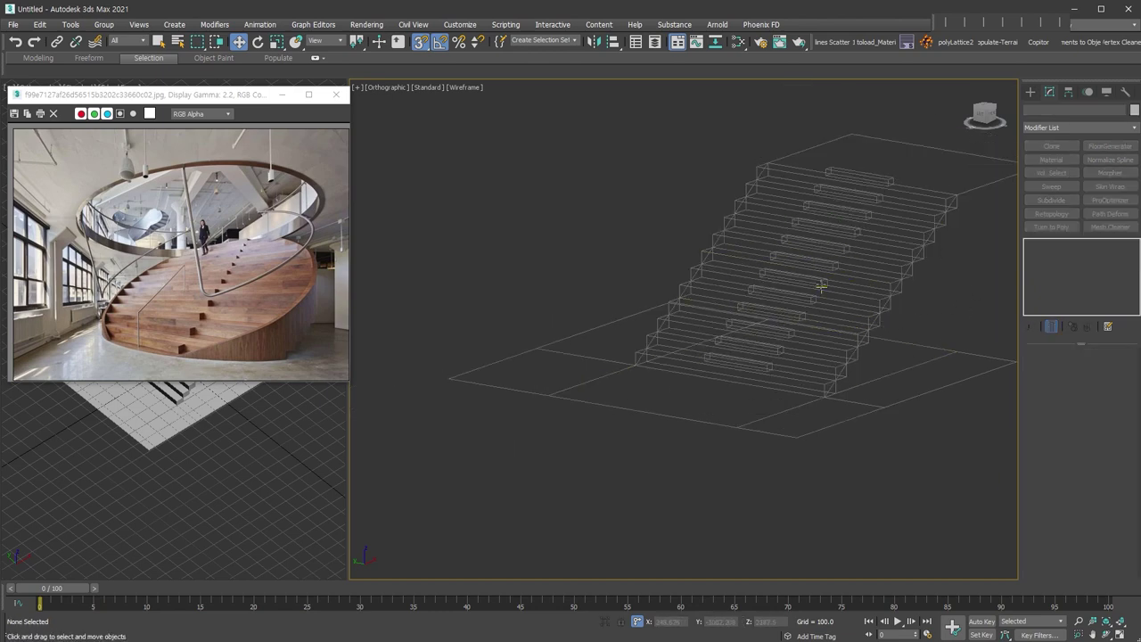
{"action": "left_click", "coordinate": [943, 226]}
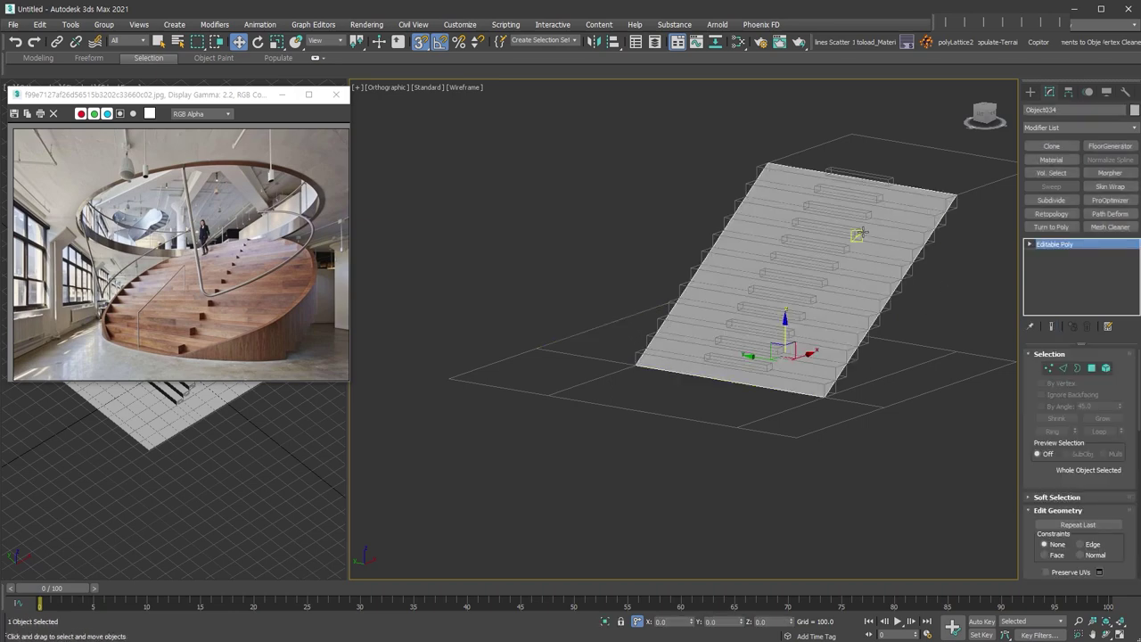
{"action": "key", "text": "ctrl+d"}
Step: Draw an ellipse over the staircase in the top view, spanning its 6000 length, and set the ellipse's width to 7000
{"action": "key", "text": "t"}
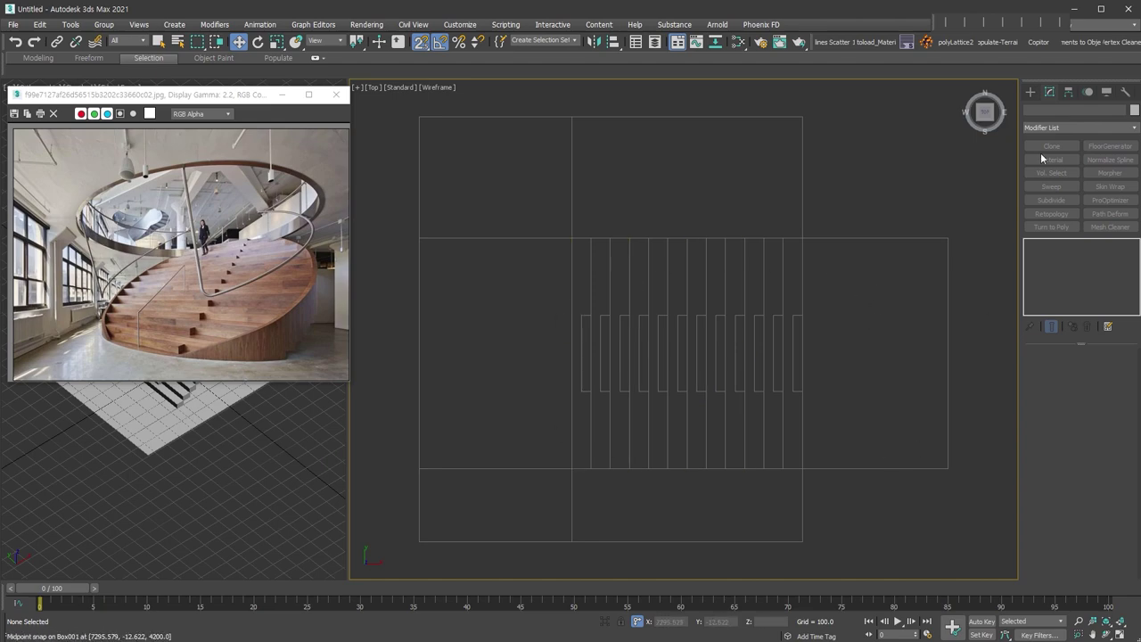
{"action": "left_click", "coordinate": [1030, 93]}
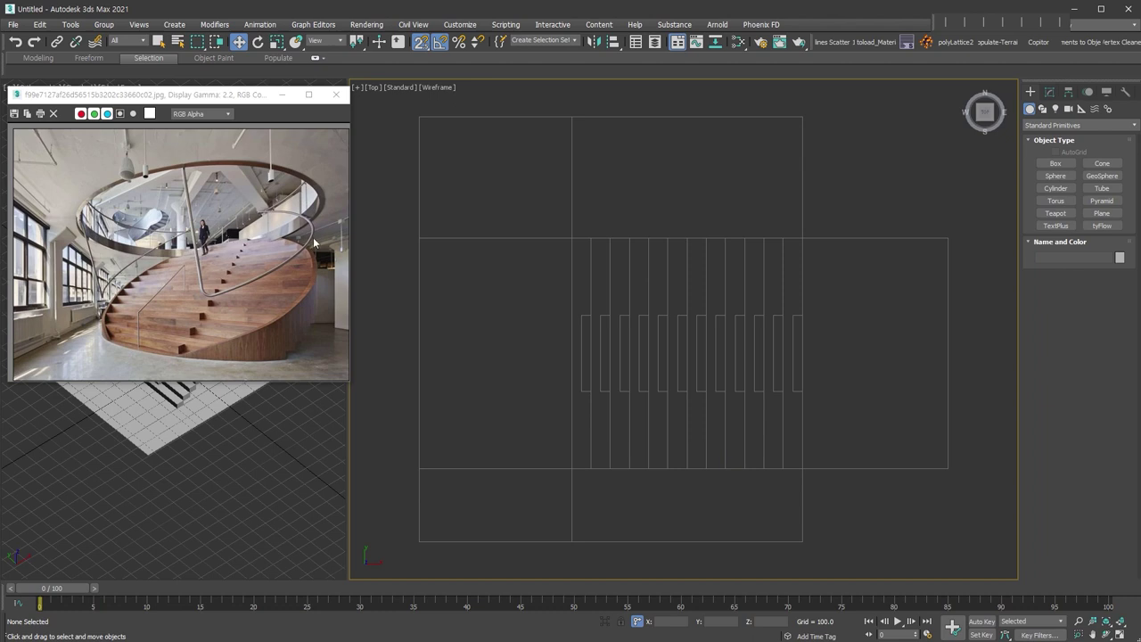
{"action": "left_click", "coordinate": [1042, 108]}
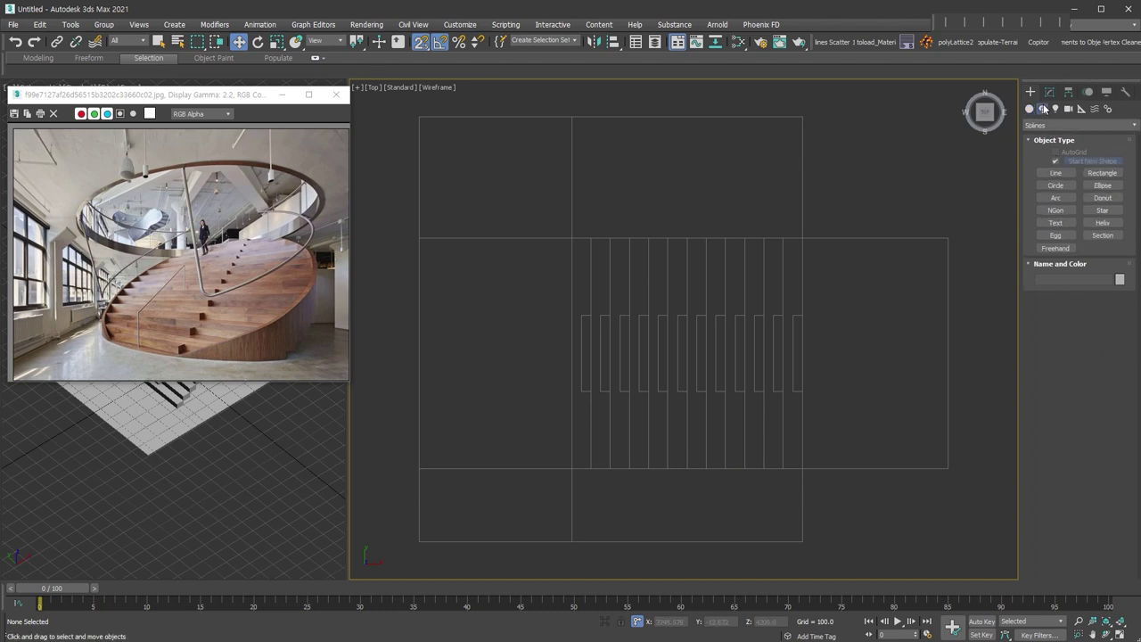
{"action": "left_click", "coordinate": [1102, 184]}
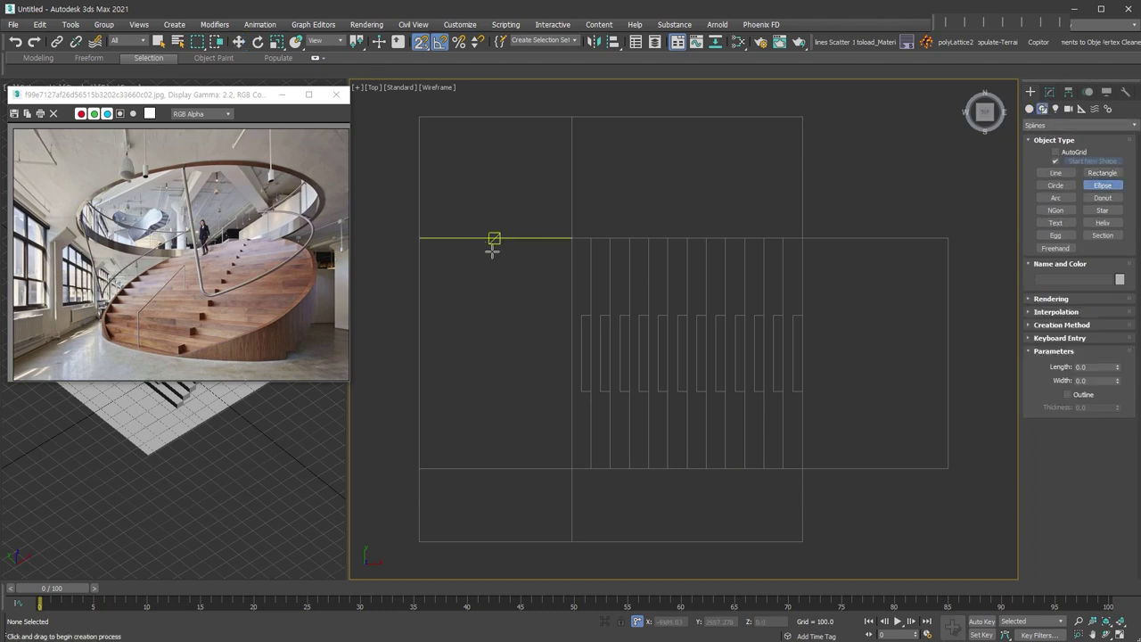
{"action": "left_click_drag", "start_coordinate": [493, 240], "coordinate": [878, 466]}
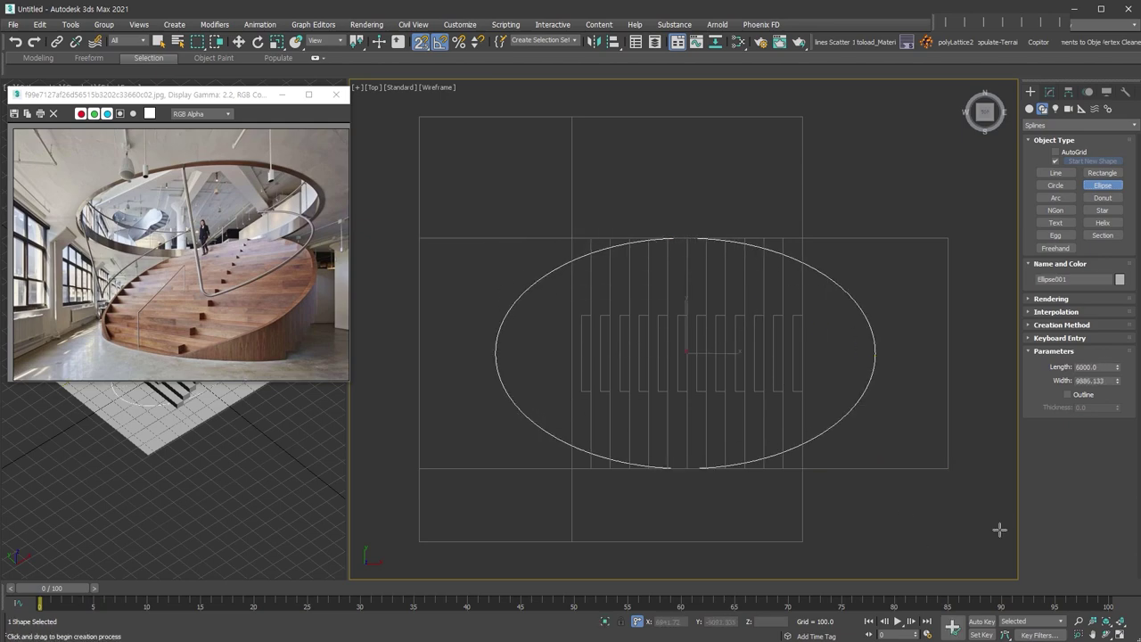
{"action": "left_click", "coordinate": [1091, 380]}
{"action": "type", "text": "7000"}
{"action": "key", "text": "Return"}
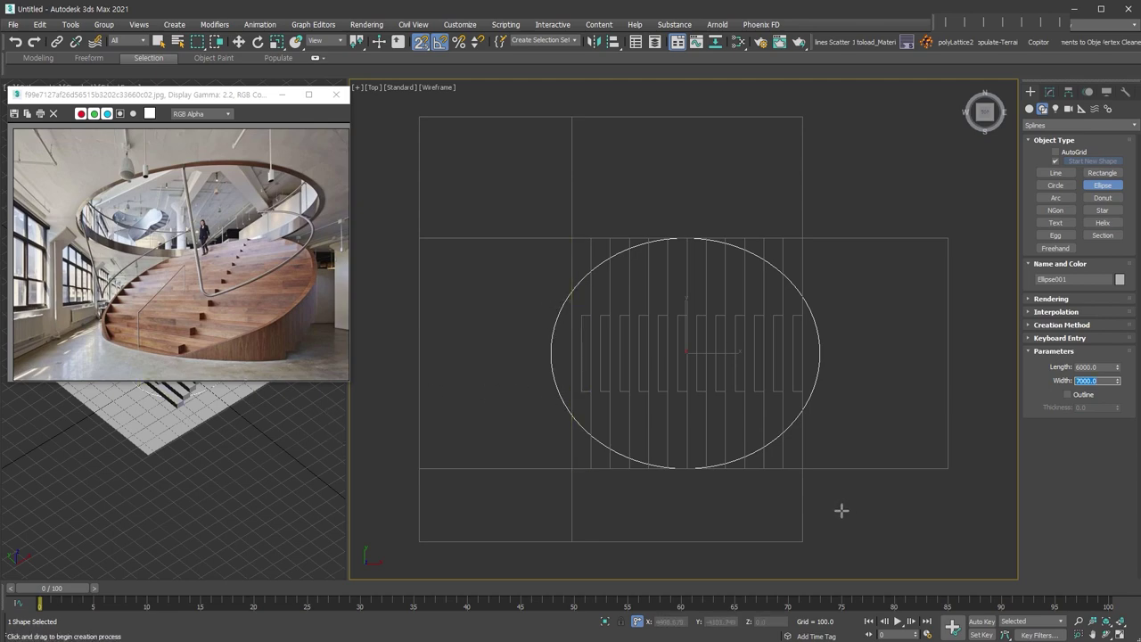
Step: Raise the ellipse vertically by about 5112 so that it hovers above the upper end of the staircase
{"action": "middle_click_drag", "start_coordinate": [820, 548], "coordinate": [873, 469], "text": "alt"}
{"action": "key", "text": "w"}
{"action": "left_click_drag", "start_coordinate": [686, 323], "coordinate": [686, 142]}
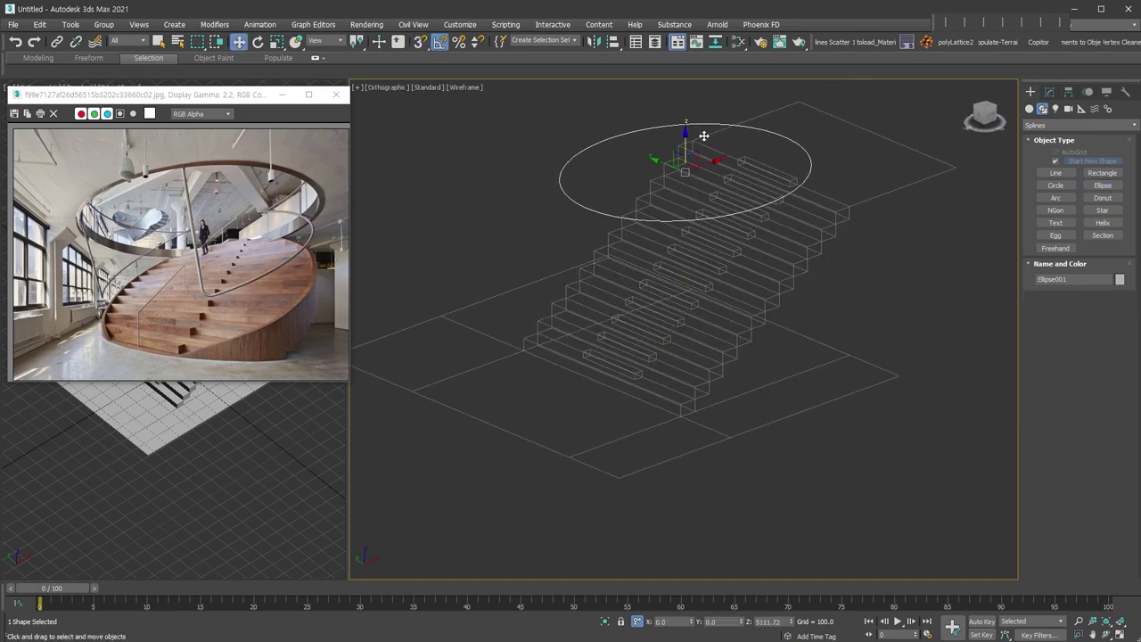
{"action": "middle_click_drag", "start_coordinate": [779, 199], "coordinate": [823, 286]}
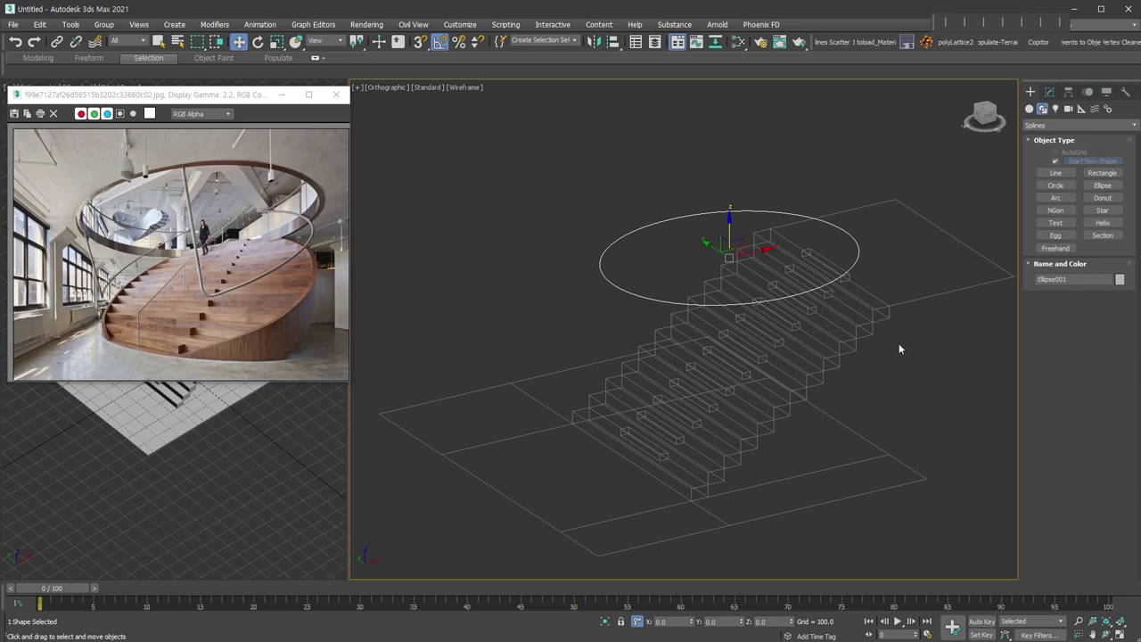
{"action": "middle_click_drag", "start_coordinate": [898, 349], "coordinate": [838, 318], "text": "alt"}
{"action": "middle_click_drag", "start_coordinate": [805, 335], "coordinate": [807, 343], "text": "alt"}
Step: Normalize the ellipse spline by a knot count of 40 with knots shown, and collapse it to an editable spline
{"action": "left_click", "coordinate": [1110, 160]}
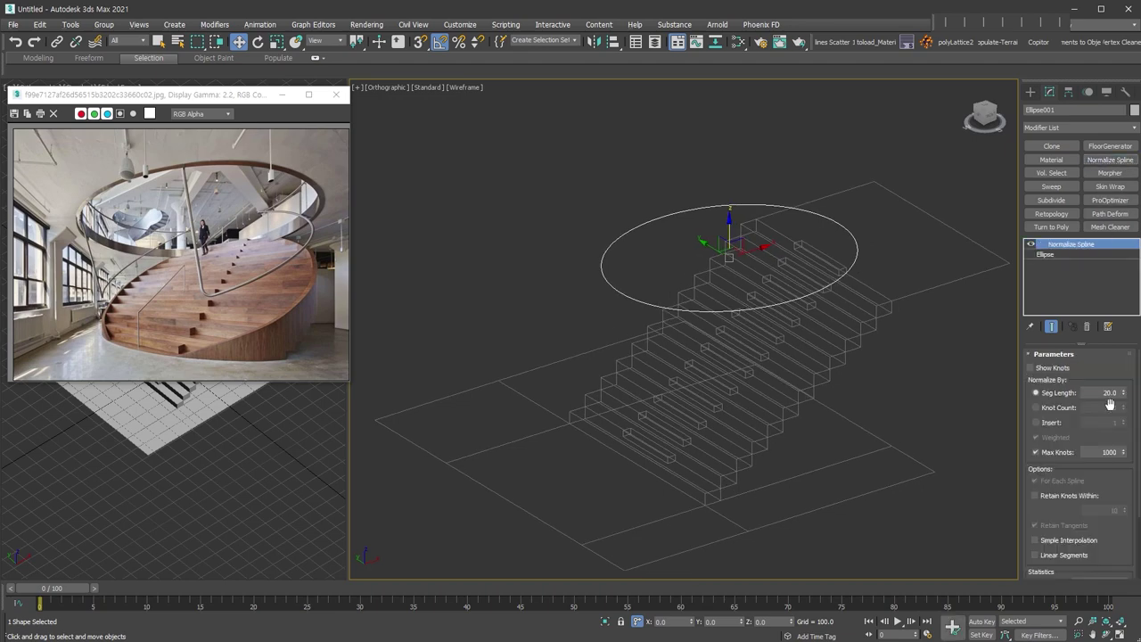
{"action": "left_click", "coordinate": [1049, 367]}
{"action": "left_click", "coordinate": [1052, 410]}
{"action": "double_click", "coordinate": [1108, 407]}
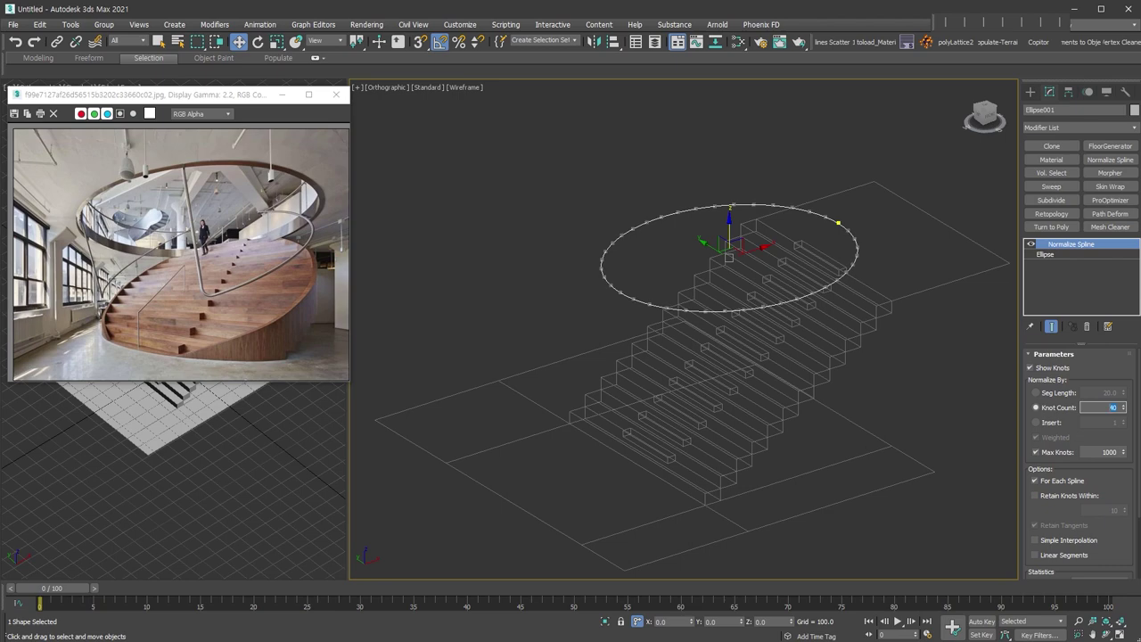
{"action": "middle_click", "coordinate": [793, 317]}
{"action": "key", "text": "alt+c"}
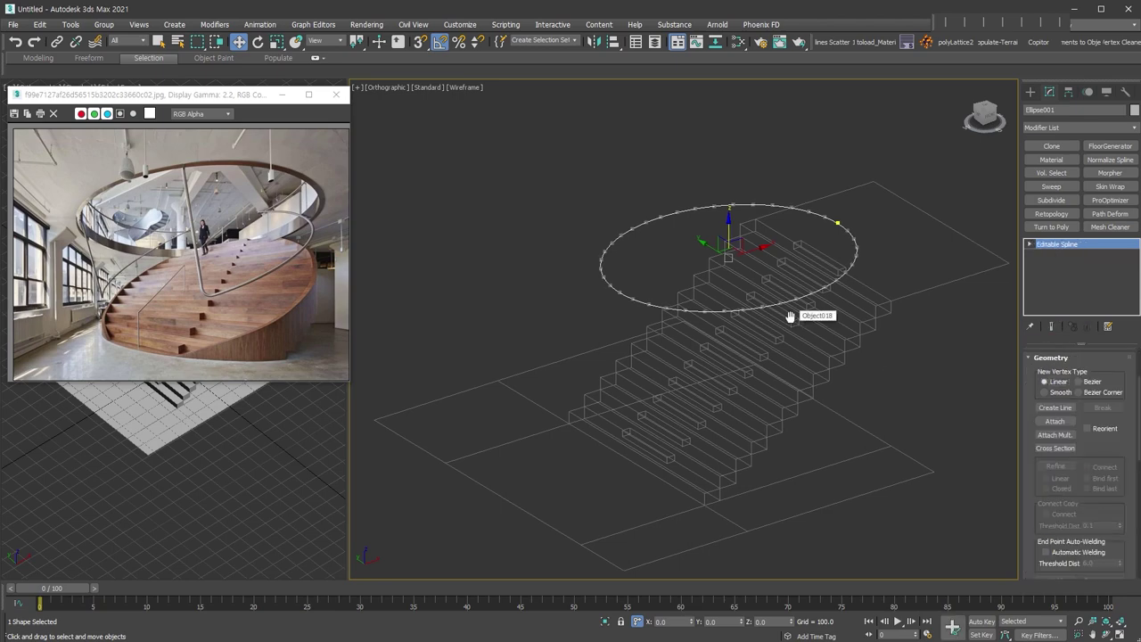
Step: Make one independent copy of the ellipse a short distance above it and add a Shell modifier to the lower ellipse
{"action": "left_click_drag", "start_coordinate": [729, 225], "coordinate": [729, 196], "text": "shift"}
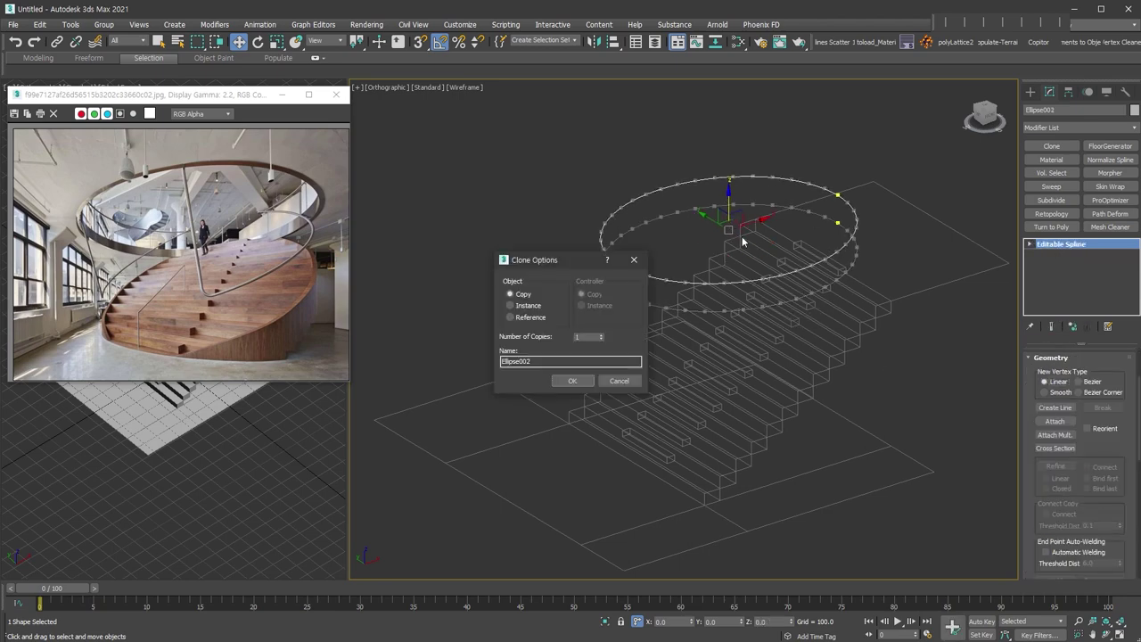
{"action": "left_click", "coordinate": [573, 381]}
{"action": "left_click", "coordinate": [820, 286]}
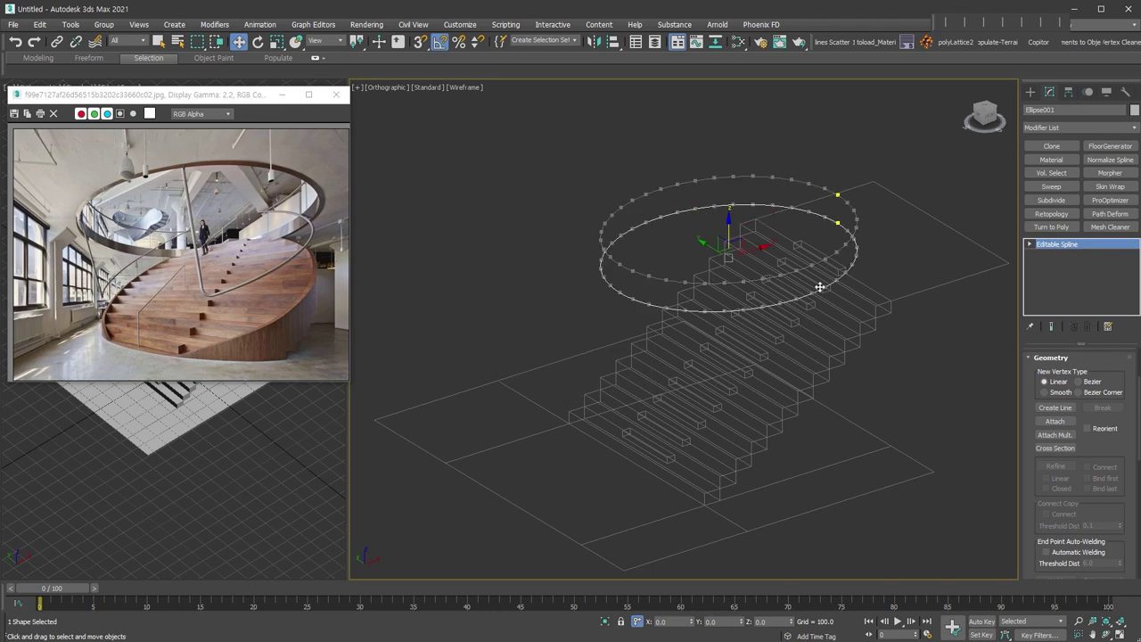
{"action": "key", "text": "shift+s"}
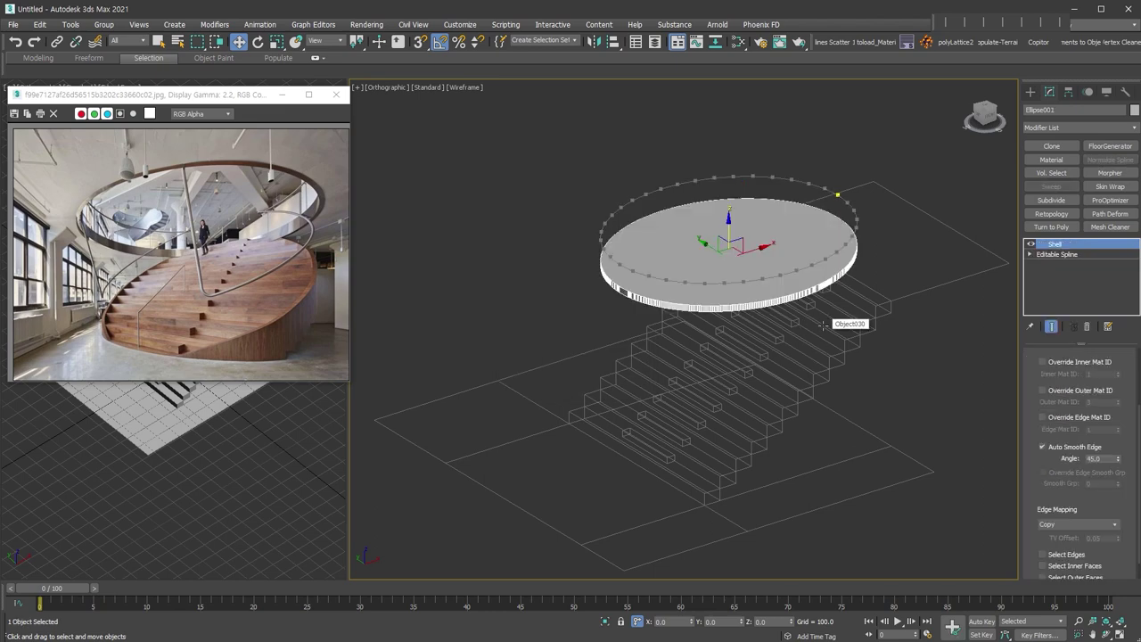
Step: Set the lower ellipse's spline interpolation steps to 2 and return to its Shell modifier
{"action": "left_click", "coordinate": [1086, 254]}
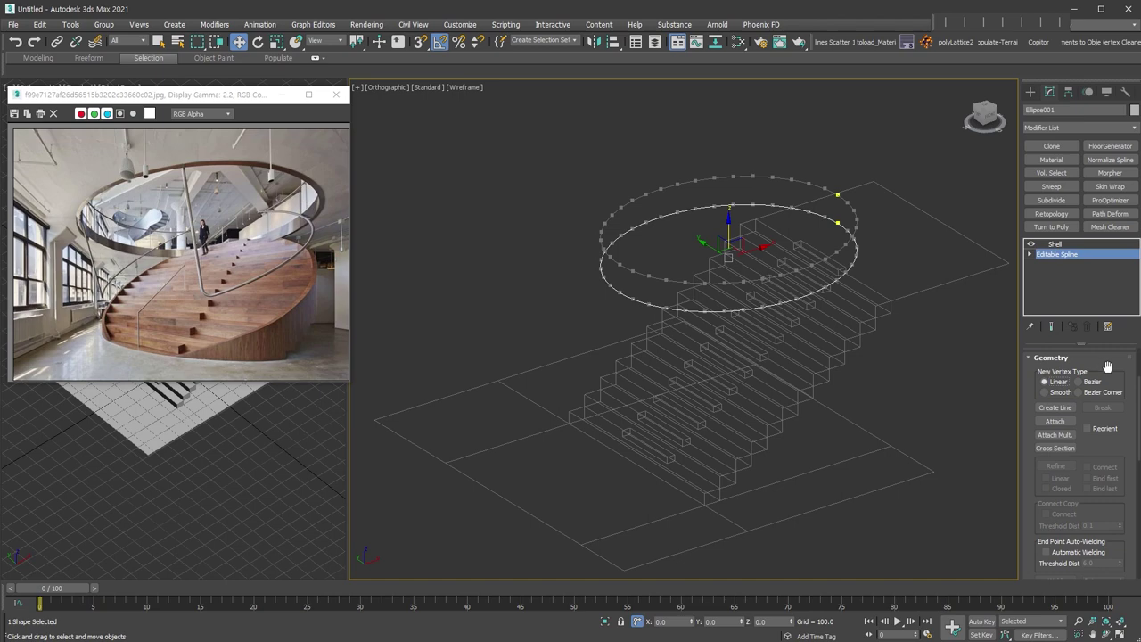
{"action": "right_click", "coordinate": [1108, 381]}
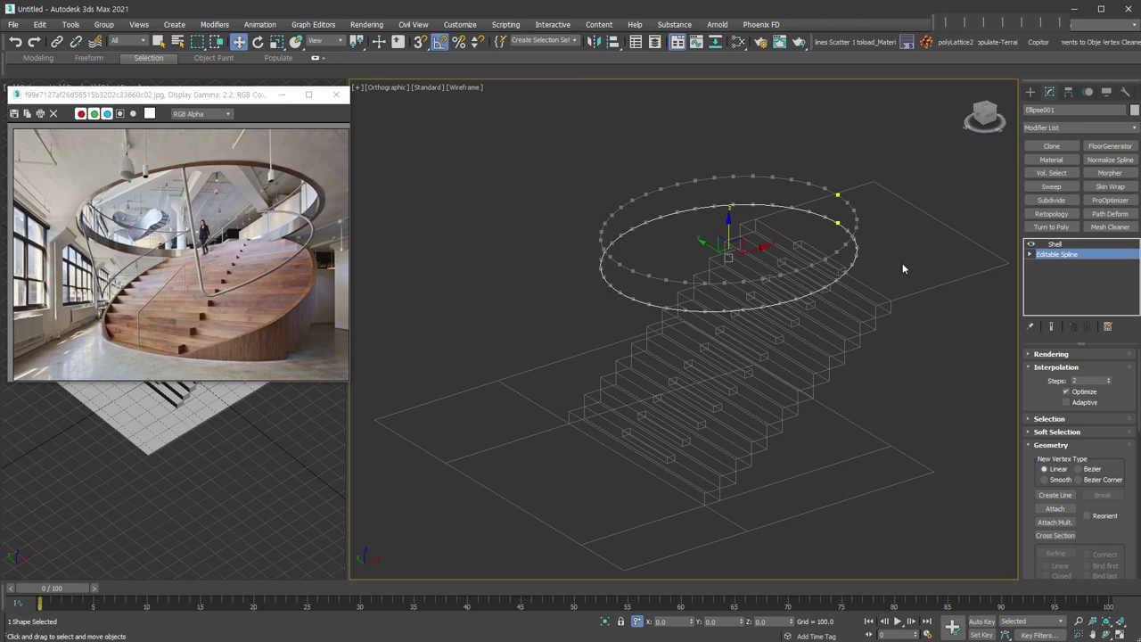
{"action": "left_click", "coordinate": [1118, 246]}
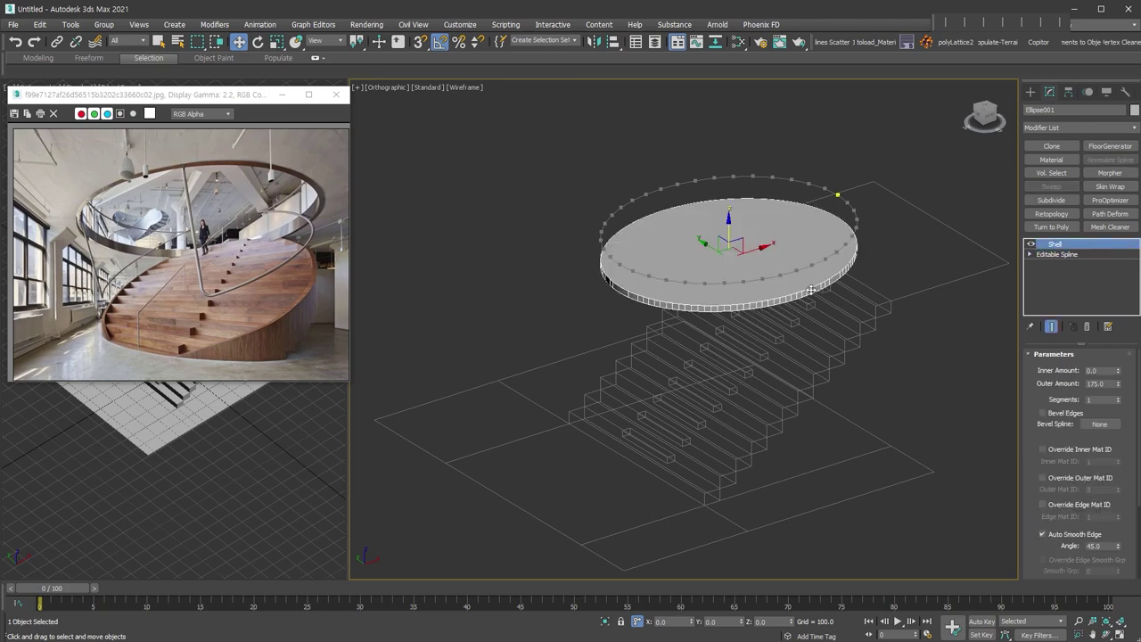
{"action": "scroll", "coordinate": [810, 291], "scroll_direction": "up", "scroll_amount": 5}
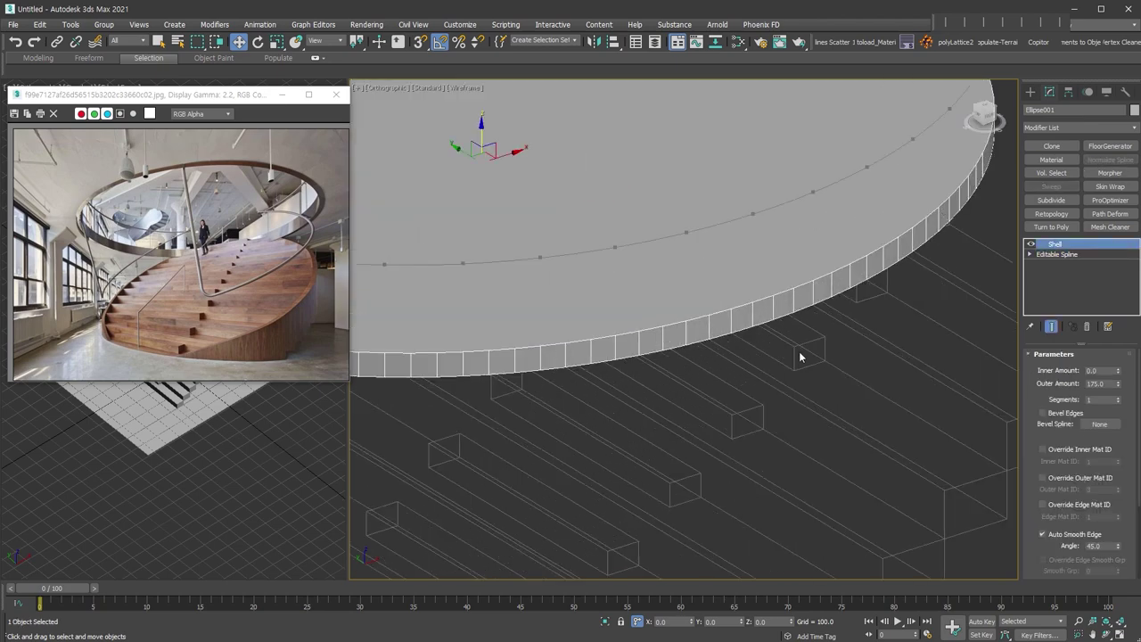
Step: Set the Shell's inner amount to 8000 so the elliptical volume extends down through the whole staircase
{"action": "key", "text": "z"}
{"action": "left_click_drag", "start_coordinate": [1118, 371], "coordinate": [1119, 330]}
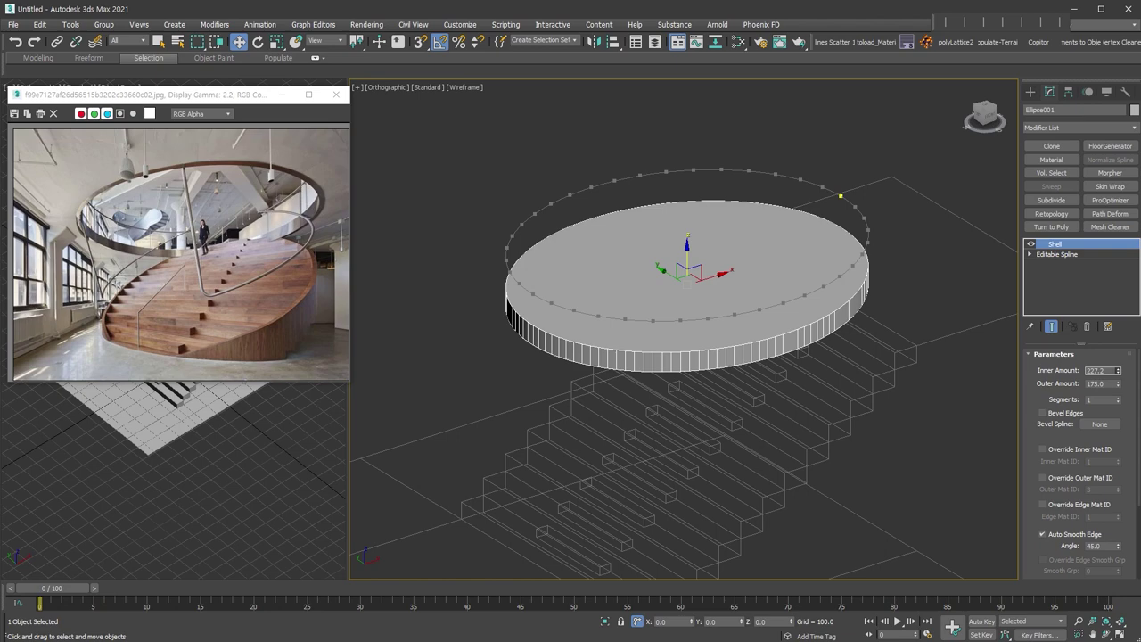
{"action": "double_click", "coordinate": [1097, 371]}
{"action": "type", "text": "8000"}
{"action": "key", "text": "Return"}
{"action": "scroll", "coordinate": [764, 295], "scroll_direction": "down", "scroll_amount": 2}
{"action": "middle_click_drag", "start_coordinate": [764, 295], "coordinate": [764, 305]}
{"action": "scroll", "coordinate": [765, 305], "scroll_direction": "down", "scroll_amount": 2}
{"action": "scroll", "coordinate": [749, 285], "scroll_direction": "down", "scroll_amount": 2}
{"action": "scroll", "coordinate": [790, 291], "scroll_direction": "up", "scroll_amount": 2}
Step: Intersect the elliptical volume with the full-width steps using a Boolean compound object and collapse the result to an editable poly
{"action": "left_click", "coordinate": [1030, 92]}
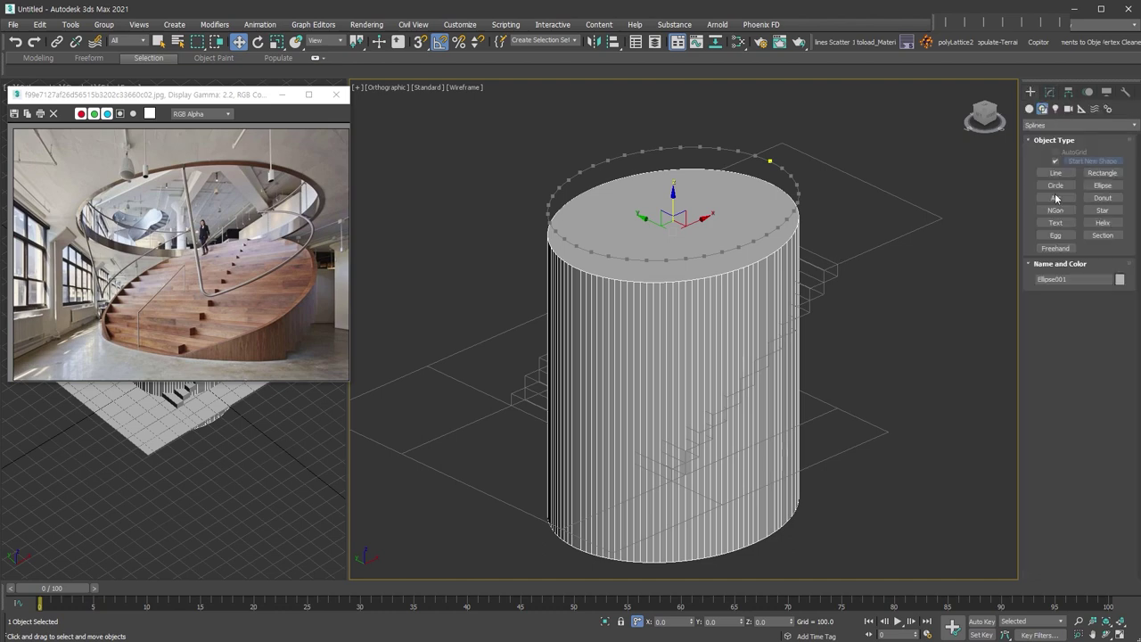
{"action": "left_click", "coordinate": [1029, 108]}
{"action": "left_click", "coordinate": [1069, 125]}
{"action": "left_click", "coordinate": [1068, 160]}
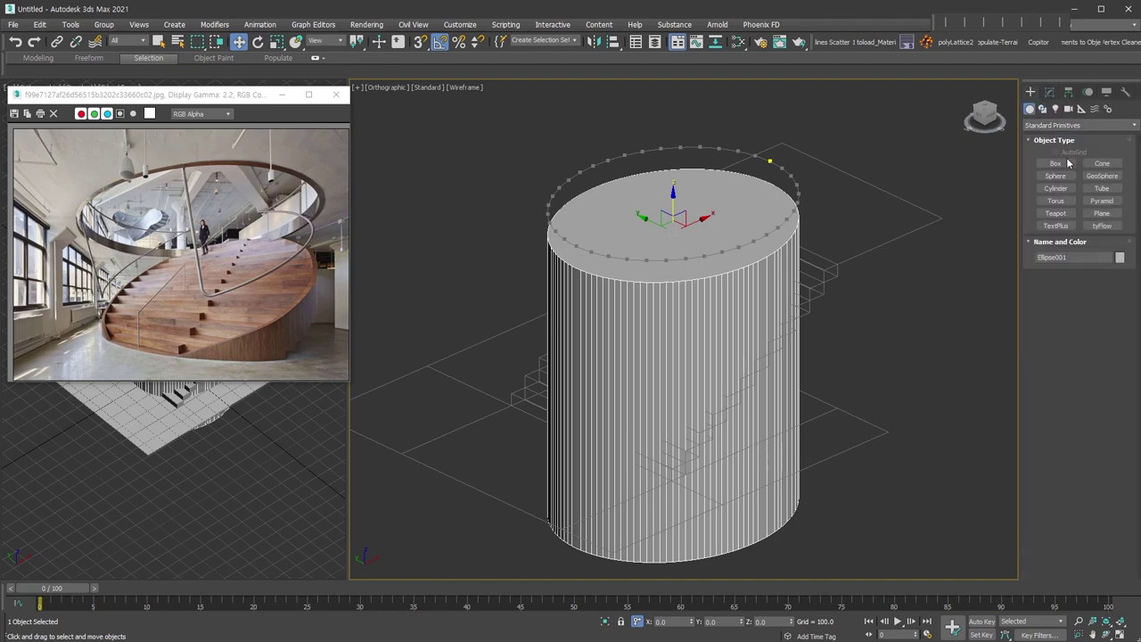
{"action": "left_click", "coordinate": [1101, 226]}
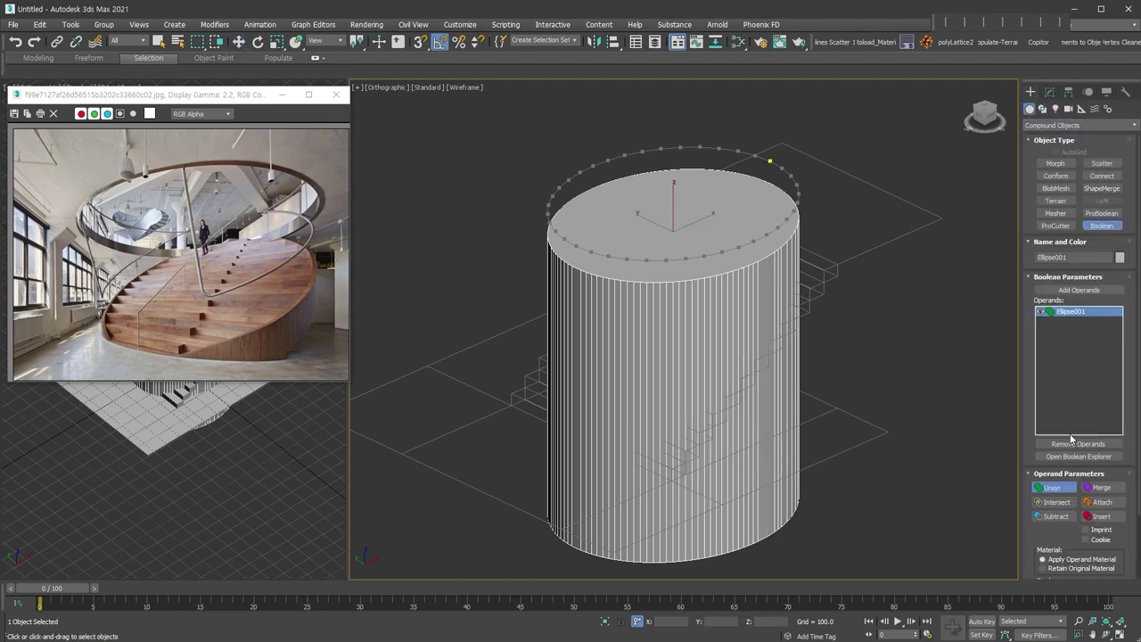
{"action": "left_click", "coordinate": [1056, 502]}
{"action": "left_click", "coordinate": [1080, 290]}
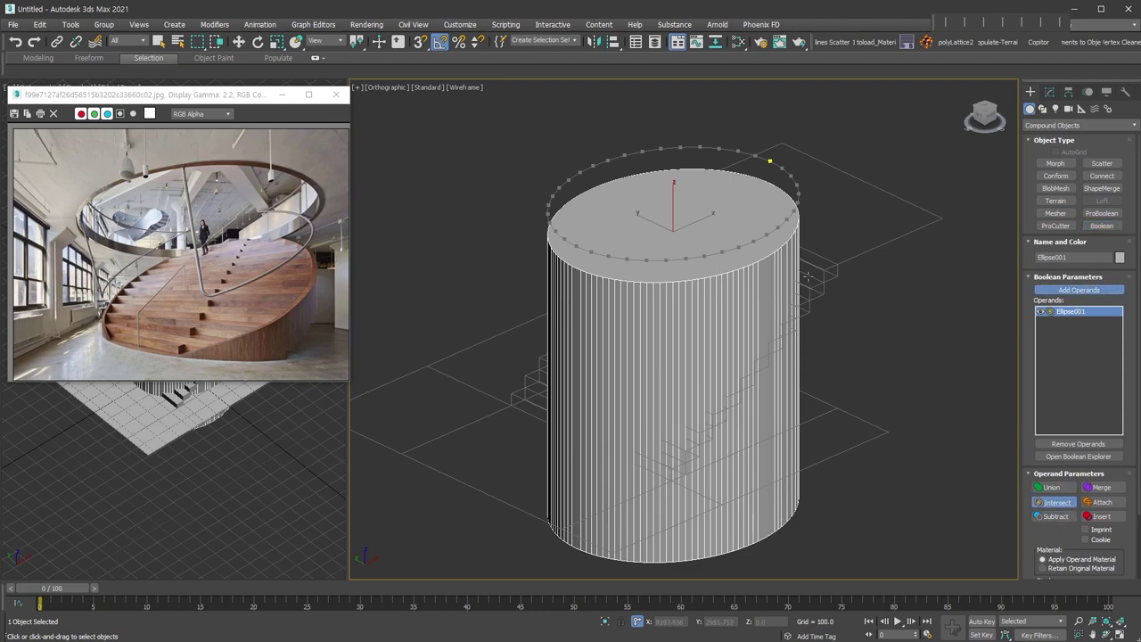
{"action": "left_click", "coordinate": [808, 277]}
{"action": "middle_click_drag", "start_coordinate": [825, 341], "coordinate": [769, 167], "text": "alt"}
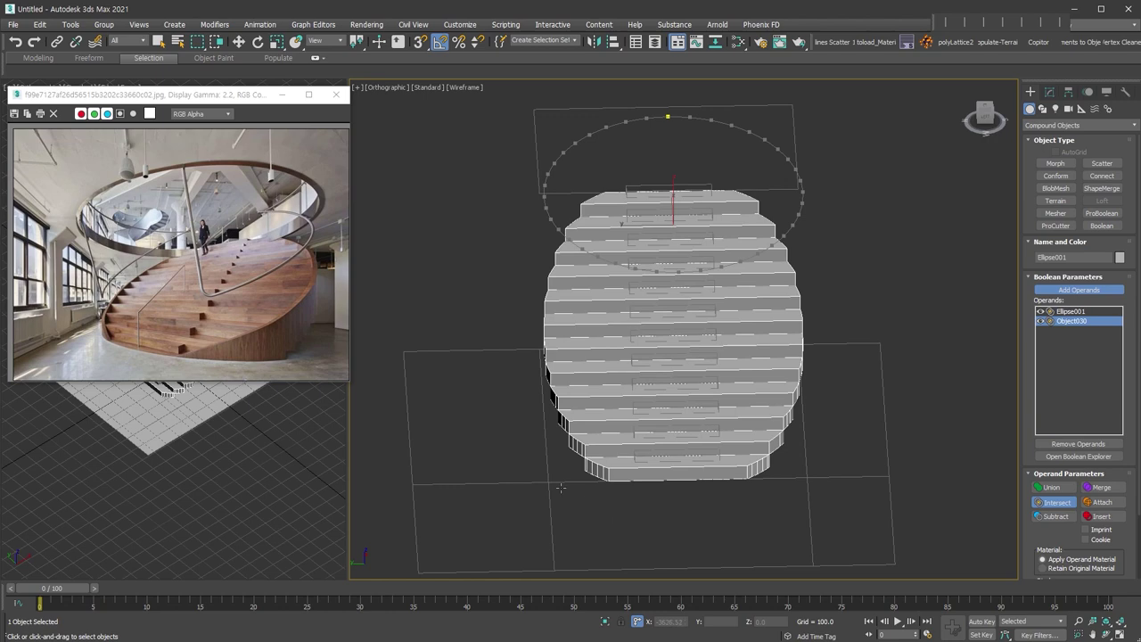
{"action": "key", "text": "w"}
{"action": "middle_click_drag", "start_coordinate": [786, 438], "coordinate": [997, 236], "text": "alt"}
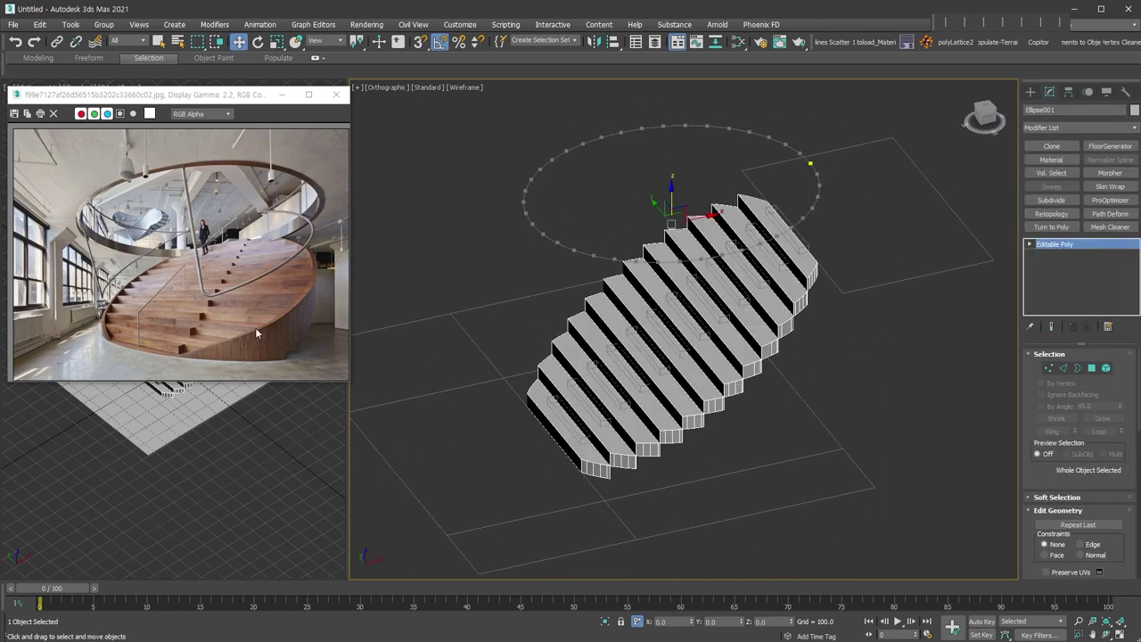
Step: Draw a rectangle spline around the remaining ellipse in the top view, slightly larger than the ellipse on all sides
{"action": "left_click", "coordinate": [1031, 93]}
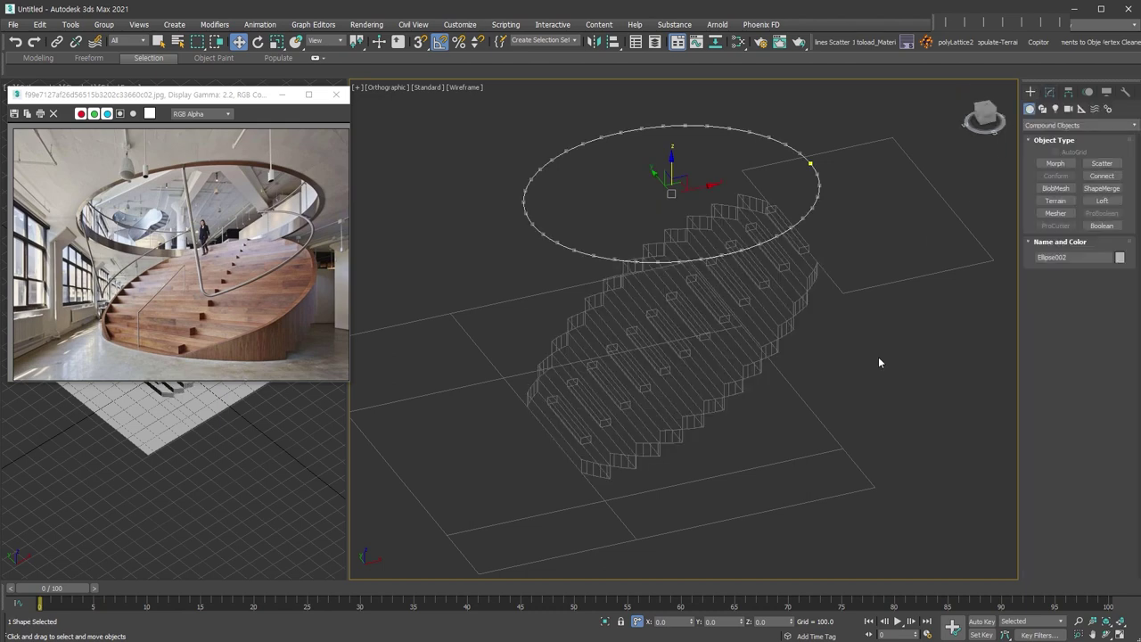
{"action": "key", "text": "t"}
{"action": "key", "text": "z"}
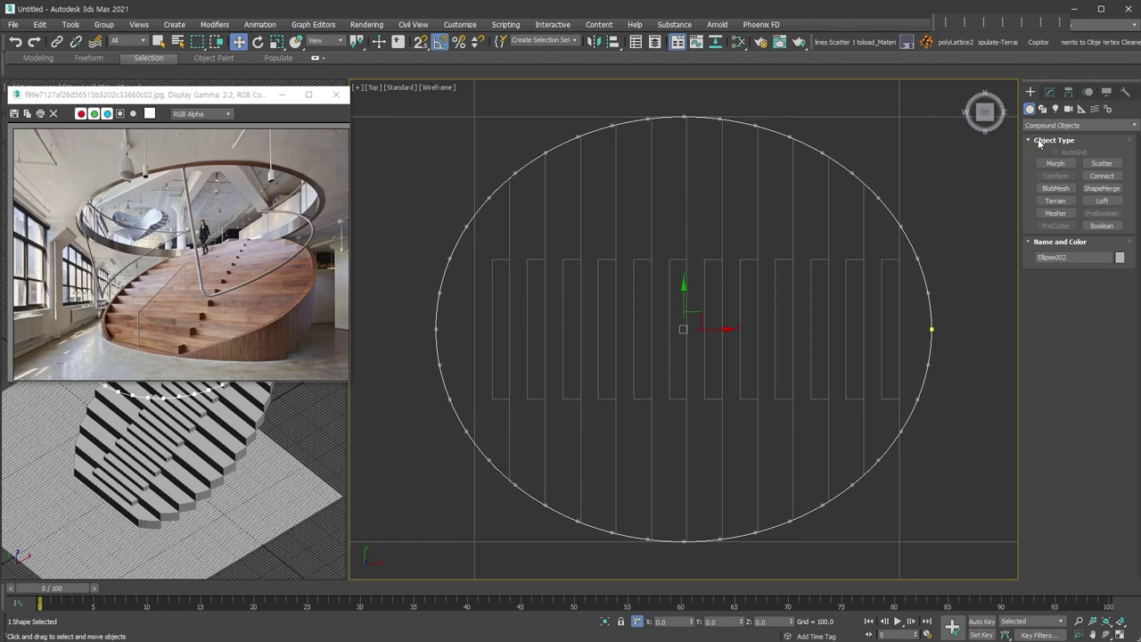
{"action": "left_click", "coordinate": [1041, 109]}
{"action": "left_click", "coordinate": [1101, 172]}
{"action": "scroll", "coordinate": [738, 294], "scroll_direction": "down", "scroll_amount": 2}
{"action": "scroll", "coordinate": [549, 116], "scroll_direction": "down", "scroll_amount": 2}
{"action": "middle_click_drag", "start_coordinate": [550, 116], "coordinate": [560, 190]}
{"action": "key", "text": "s"}
{"action": "left_click_drag", "start_coordinate": [559, 167], "coordinate": [774, 469]}
Step: Raise the rectangle vertically to the height of the ellipse by snapping to one of the ellipse's knots
{"action": "middle_click_drag", "start_coordinate": [799, 469], "coordinate": [847, 380], "text": "alt"}
{"action": "key", "text": "w"}
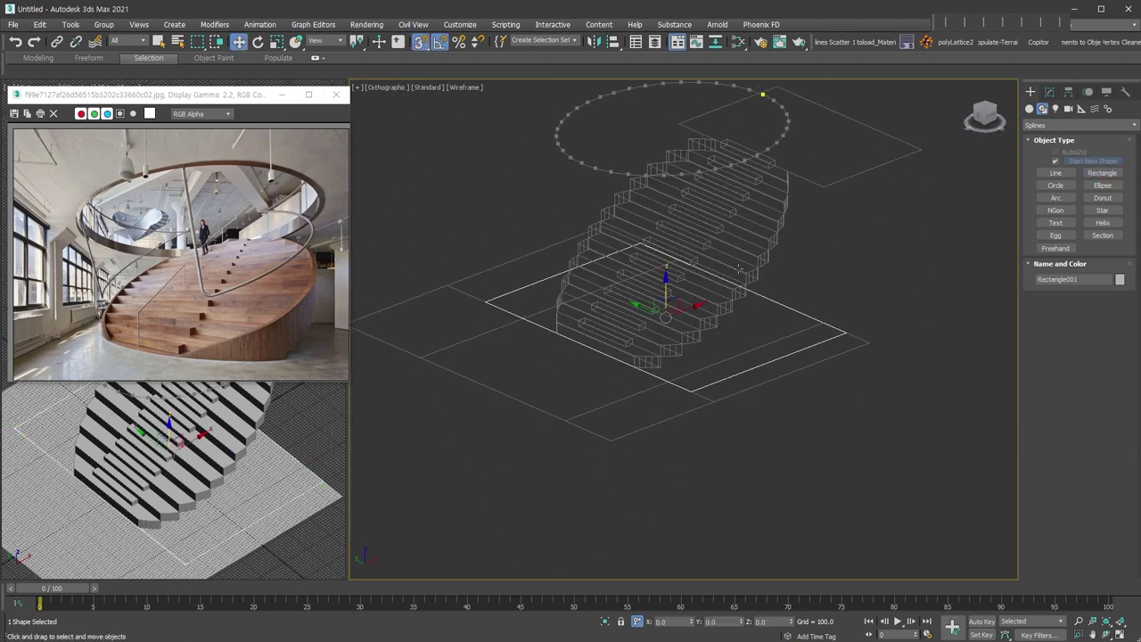
{"action": "left_click_drag", "start_coordinate": [664, 287], "coordinate": [582, 170]}
{"action": "middle_click_drag", "start_coordinate": [799, 160], "coordinate": [784, 278]}
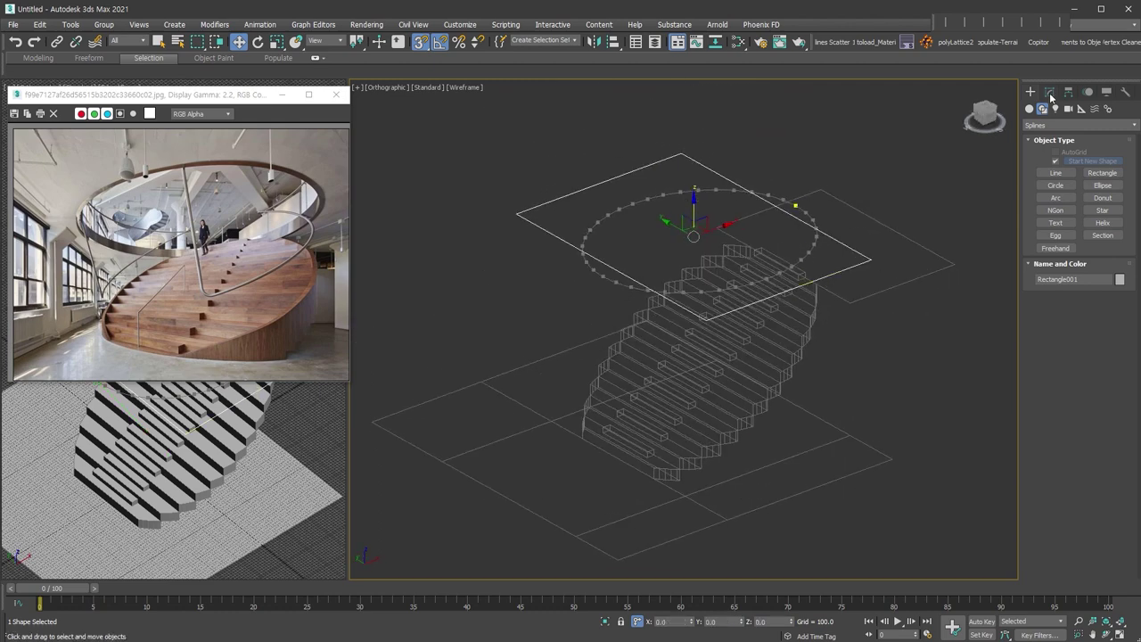
Step: Convert the rectangle to an editable spline and attach the ellipse to it
{"action": "left_click", "coordinate": [1049, 93]}
{"action": "left_click", "coordinate": [1055, 508]}
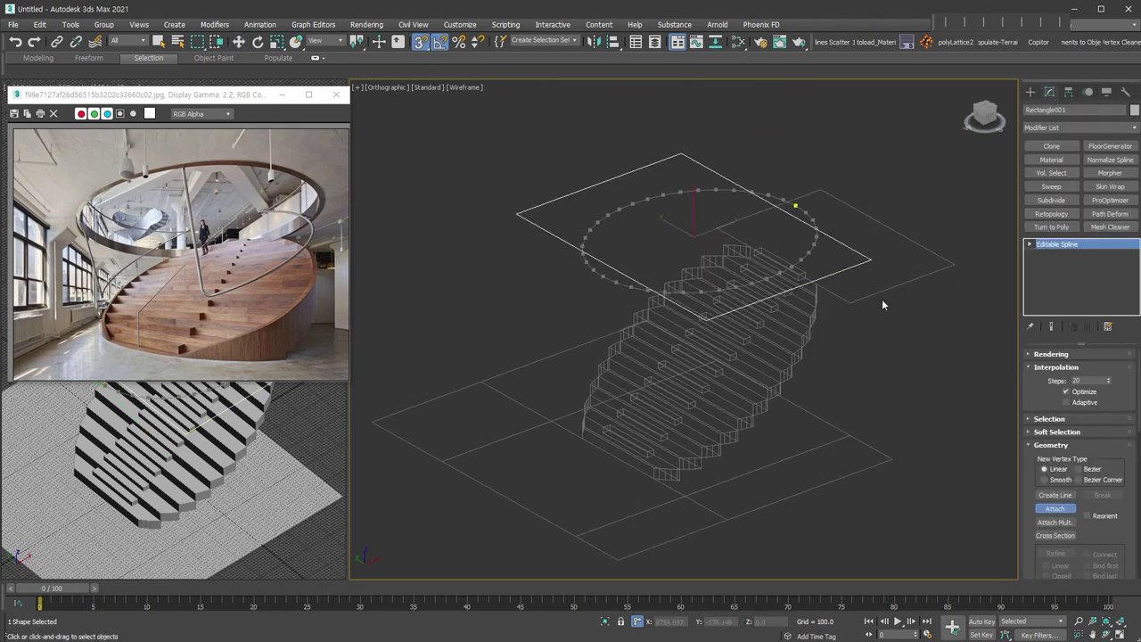
{"action": "left_click", "coordinate": [817, 246]}
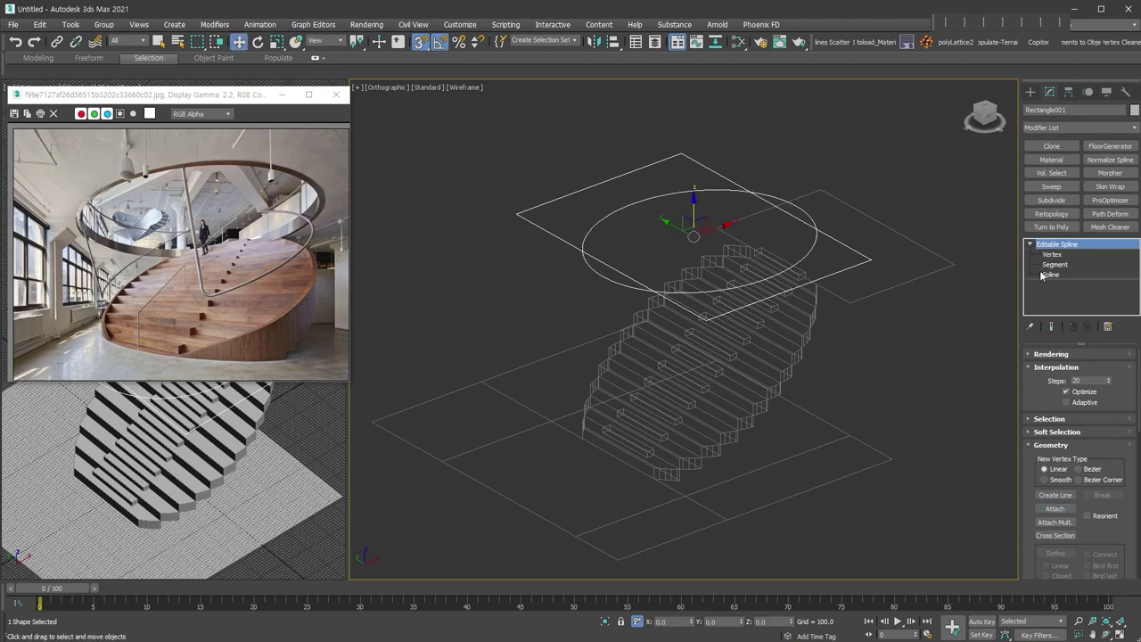
Step: Intersect the rectangle spline with the attached ellipse using a spline Boolean
{"action": "key", "text": "3"}
{"action": "left_click", "coordinate": [775, 205]}
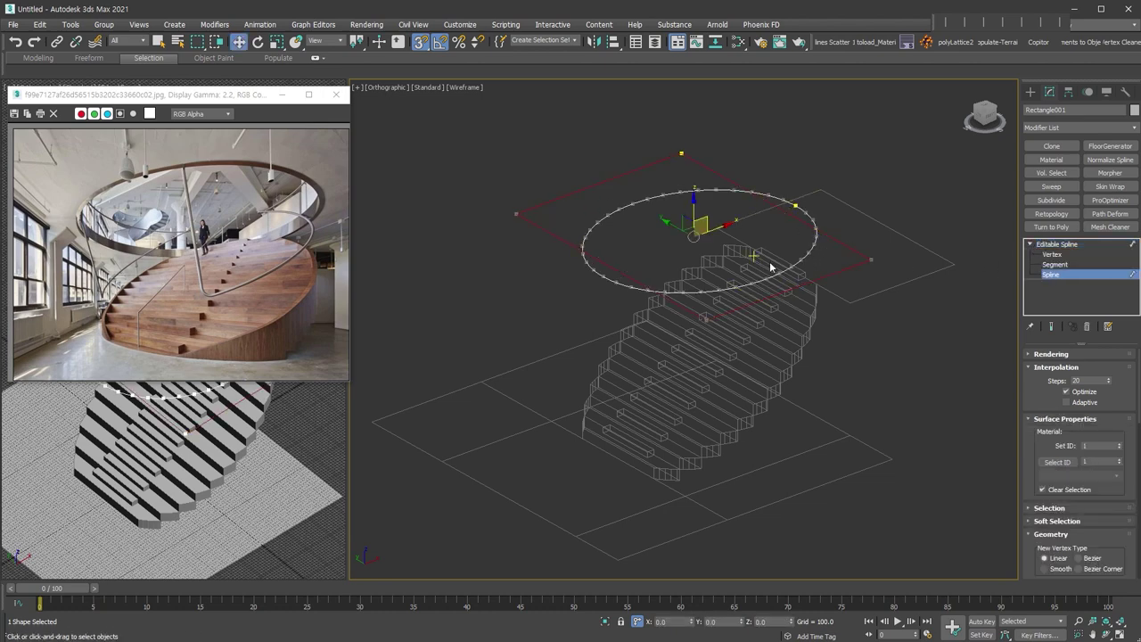
{"action": "scroll", "coordinate": [1039, 446], "scroll_direction": "down", "scroll_amount": 5}
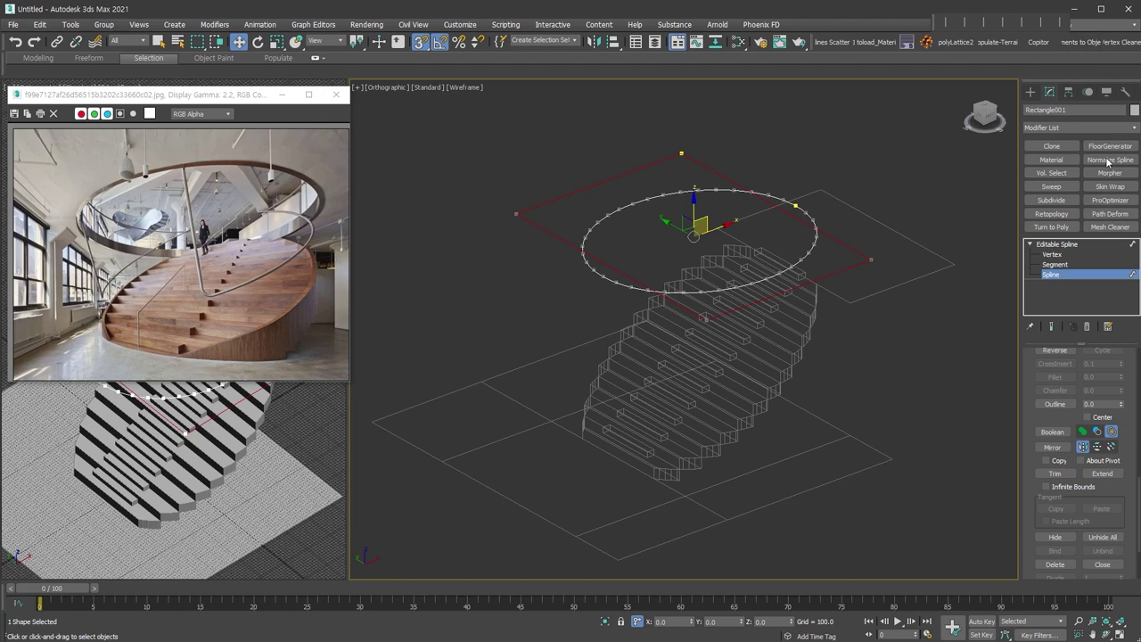
{"action": "left_click", "coordinate": [1110, 432]}
{"action": "left_click", "coordinate": [1051, 431]}
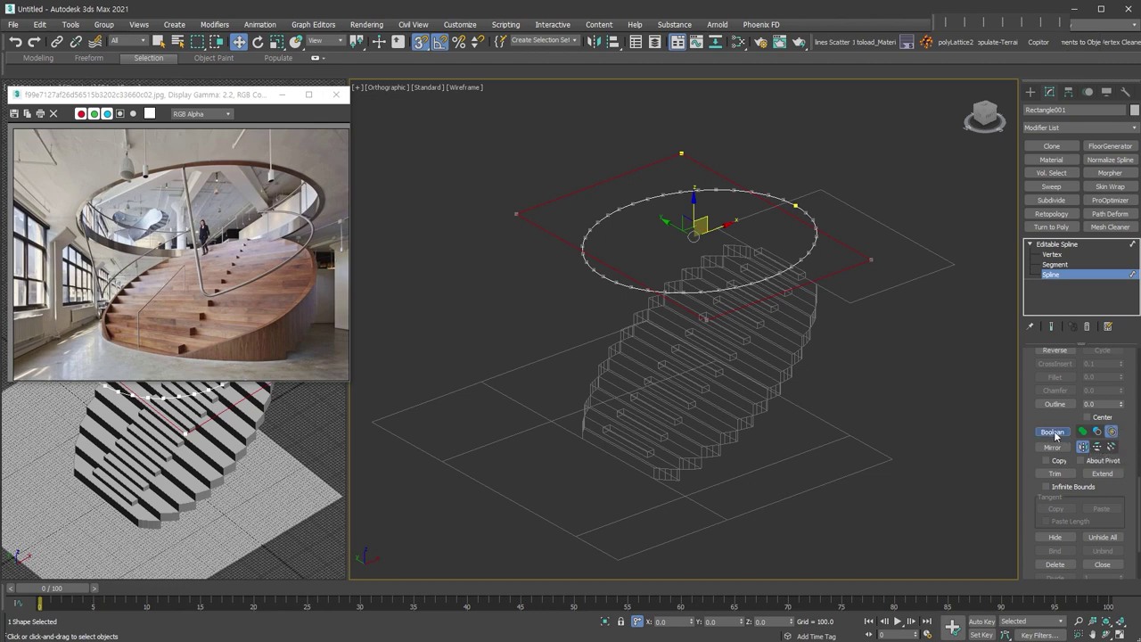
{"action": "left_click", "coordinate": [787, 206]}
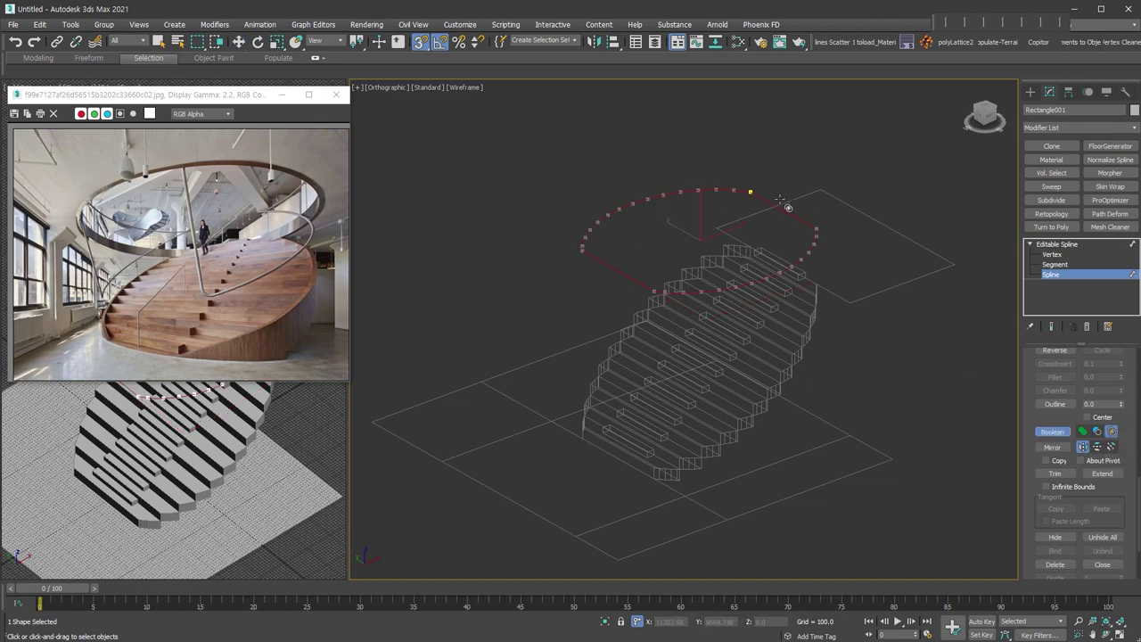
{"action": "right_click", "coordinate": [849, 286]}
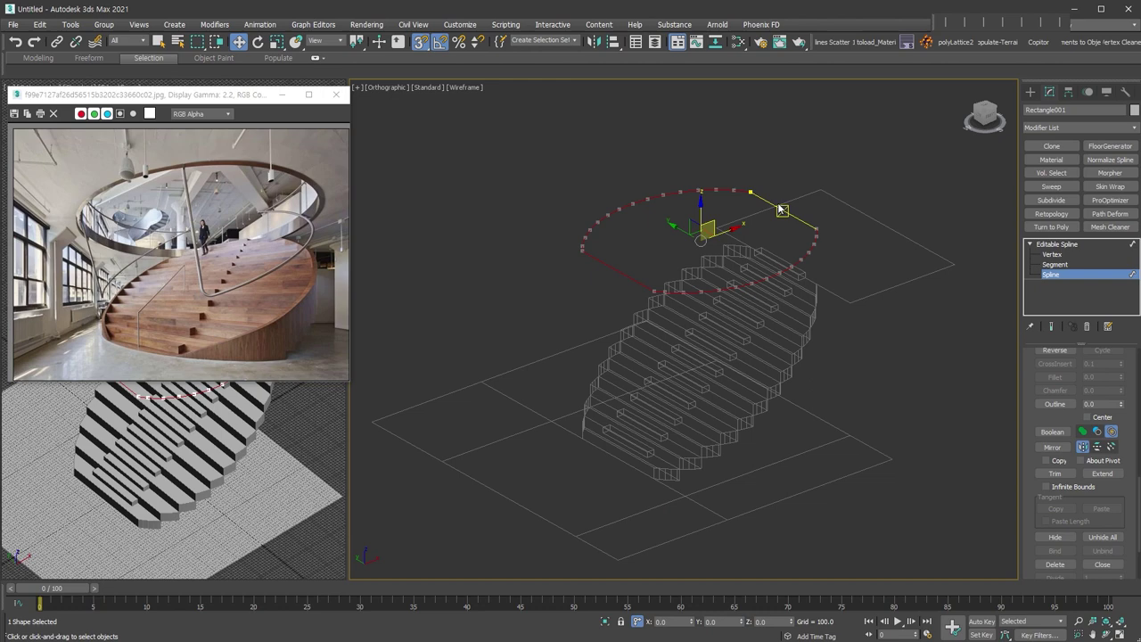
Step: Delete the two straight end segments of the clipped ellipse so only its two curved side arcs are left
{"action": "left_click", "coordinate": [814, 233]}
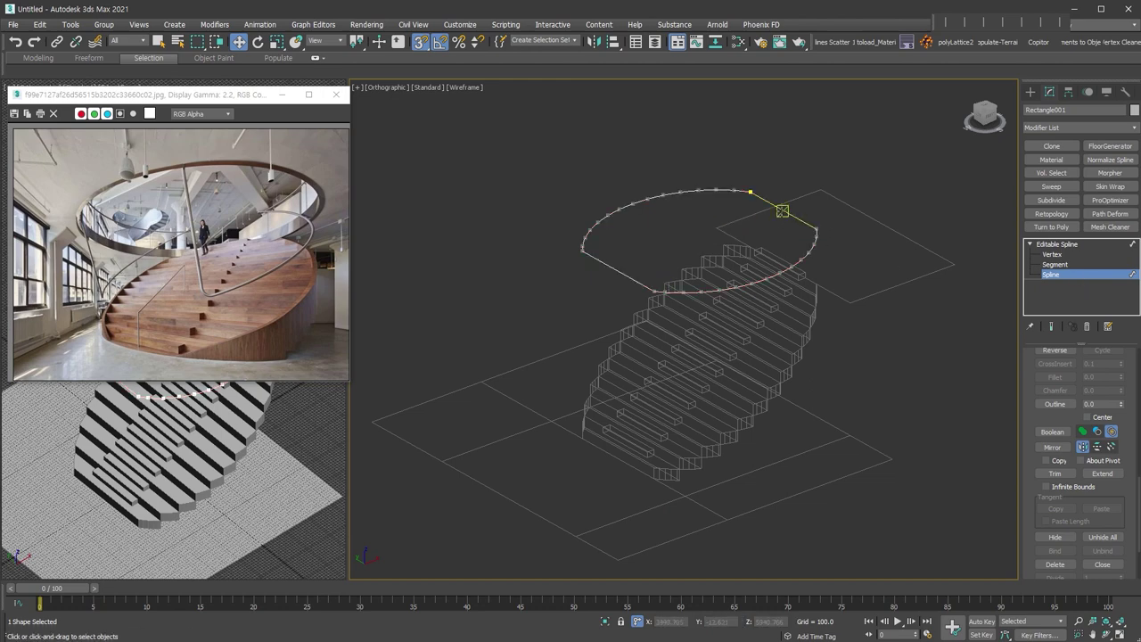
{"action": "key", "text": "2"}
{"action": "left_click", "coordinate": [781, 212]}
{"action": "left_click", "coordinate": [616, 272], "text": "ctrl"}
{"action": "key", "text": "Delete"}
{"action": "left_click", "coordinate": [1061, 268]}
Step: Apply Normalize Spline to the two arcs with knots shown and a knot count of 40, and collapse to an editable spline
{"action": "scroll", "coordinate": [822, 252], "scroll_direction": "up", "scroll_amount": 4}
{"action": "mouse_move", "coordinate": [874, 257]}
{"action": "middle_mouse_down", "text": "alt"}
{"action": "mouse_move", "coordinate": [822, 253]}
{"action": "mouse_move", "coordinate": [870, 250]}
{"action": "middle_mouse_up", "text": "alt"}
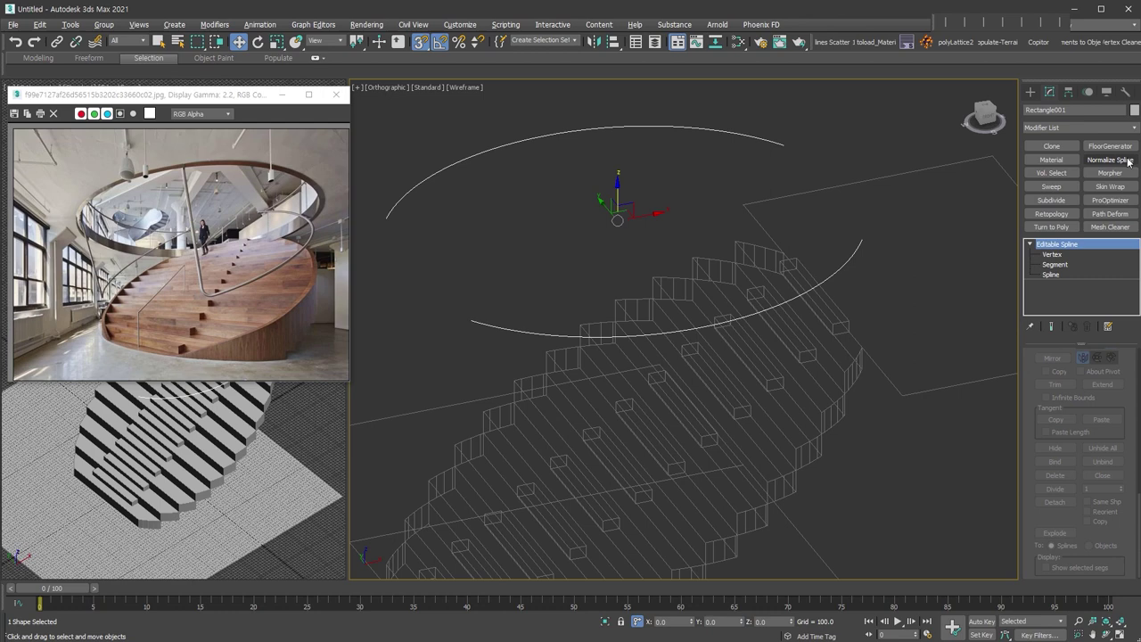
{"action": "left_click", "coordinate": [1111, 160]}
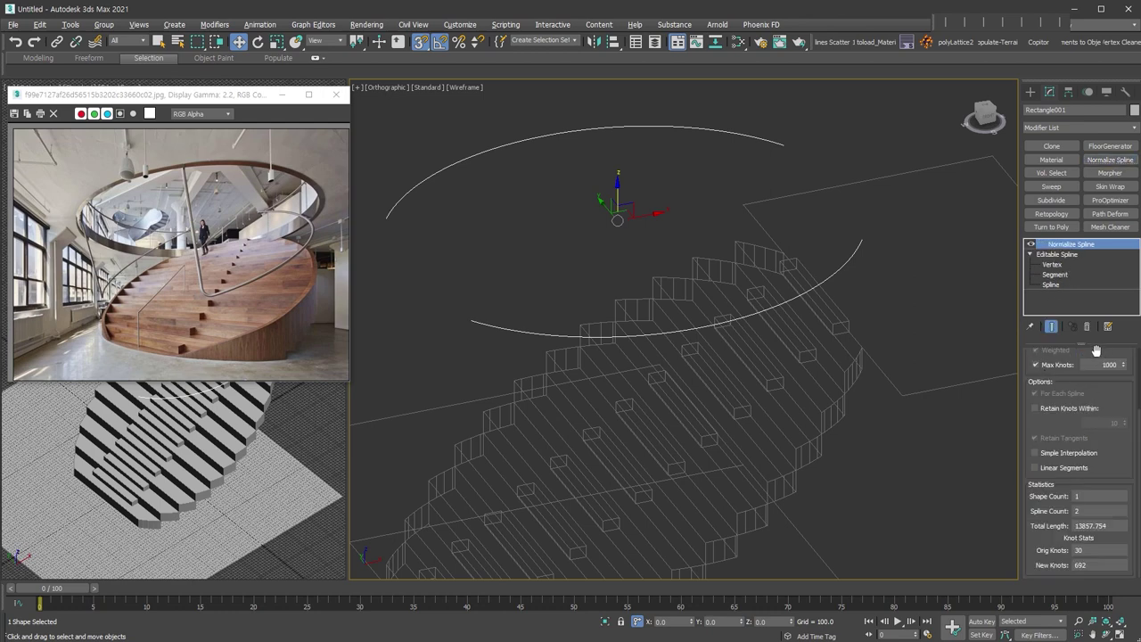
{"action": "scroll", "coordinate": [1031, 396], "scroll_direction": "up", "scroll_amount": 3}
{"action": "left_click", "coordinate": [1031, 367]}
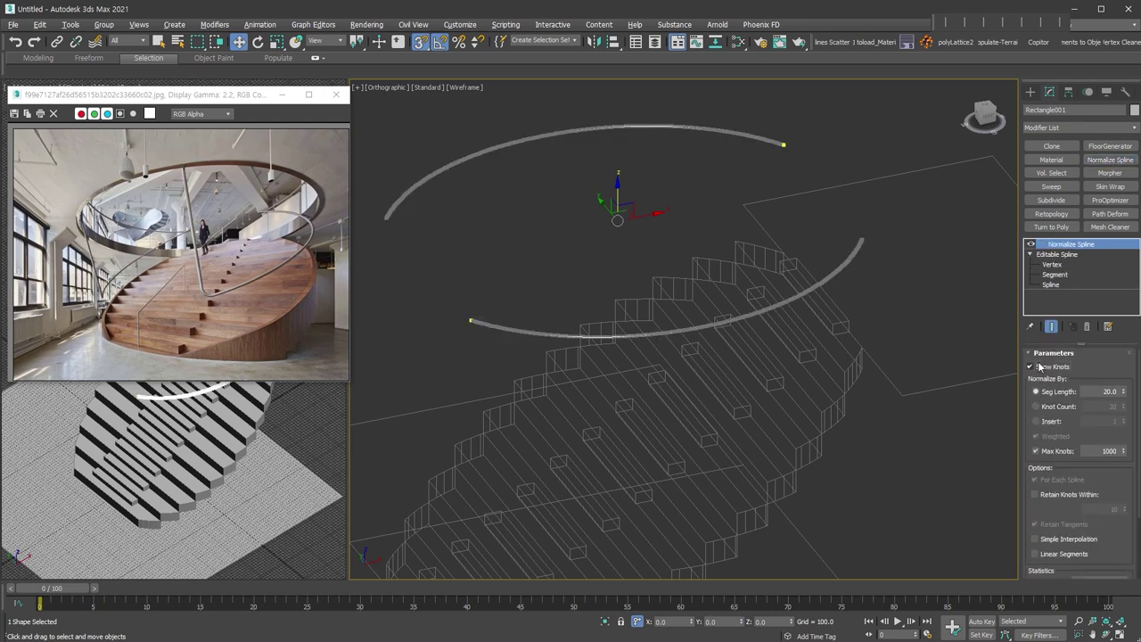
{"action": "left_click", "coordinate": [1036, 406]}
{"action": "left_click", "coordinate": [1110, 406]}
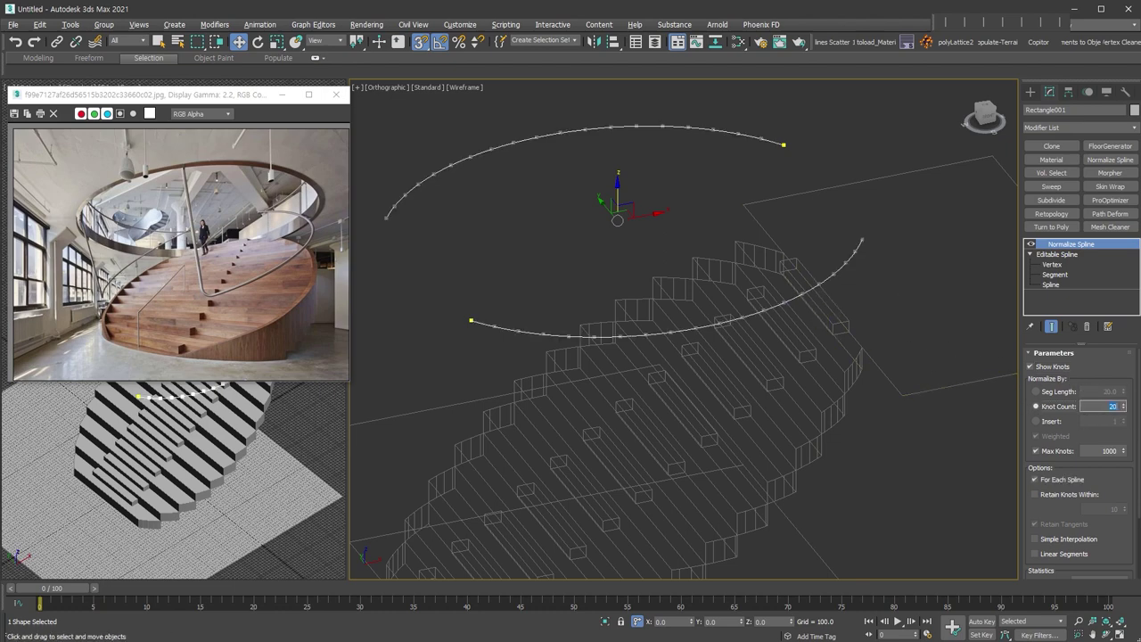
{"action": "type", "text": "40"}
{"action": "key", "text": "Return"}
{"action": "left_click", "coordinate": [1086, 363]}
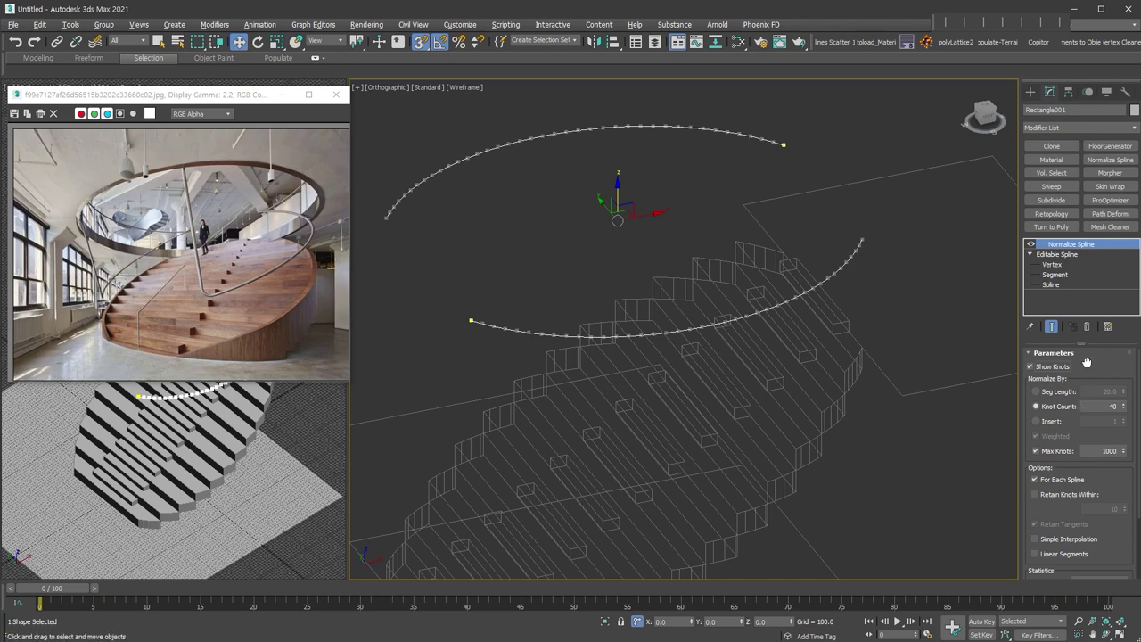
{"action": "key", "text": "alt+c"}
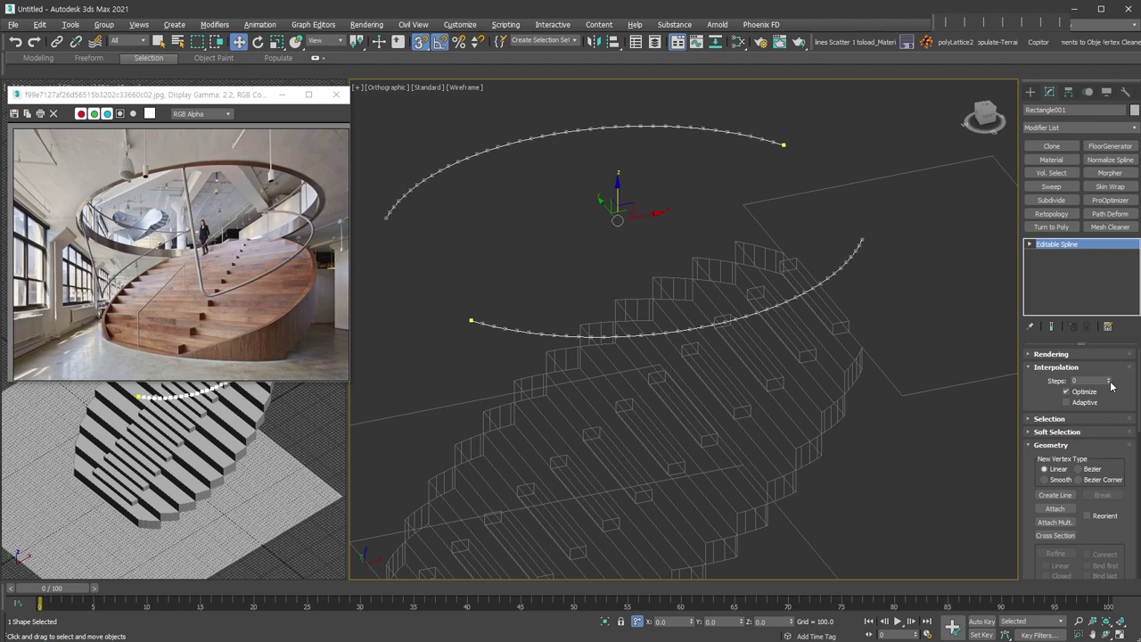
Step: Slope the arcs along the stairs with an FFD 2x2x2, snapping its end control points to the upper landing and the floor
{"action": "scroll", "coordinate": [909, 275], "scroll_direction": "down", "scroll_amount": 4}
{"action": "middle_click_drag", "start_coordinate": [900, 283], "coordinate": [870, 218], "text": "alt"}
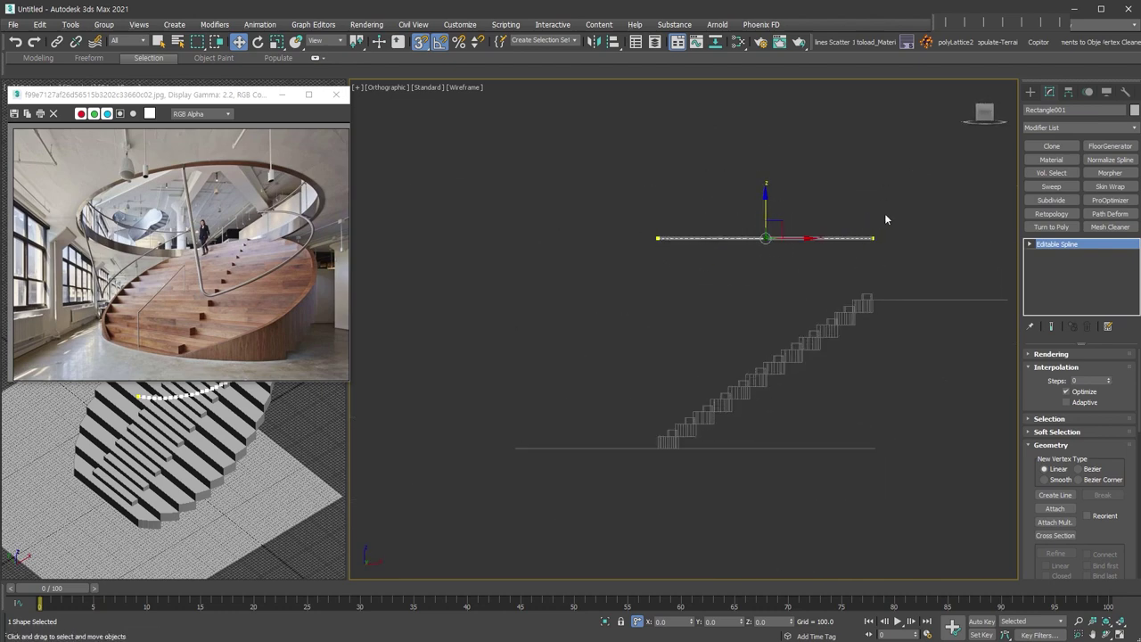
{"action": "key", "text": "alt+f"}
{"action": "key", "text": "1"}
{"action": "left_click_drag", "start_coordinate": [850, 212], "coordinate": [895, 267]}
{"action": "scroll", "coordinate": [893, 262], "scroll_direction": "up", "scroll_amount": 2}
{"action": "left_click_drag", "start_coordinate": [863, 198], "coordinate": [902, 316]}
{"action": "middle_click_drag", "start_coordinate": [720, 350], "coordinate": [828, 305]}
{"action": "left_click_drag", "start_coordinate": [596, 122], "coordinate": [738, 258]}
{"action": "left_click_drag", "start_coordinate": [667, 168], "coordinate": [647, 497]}
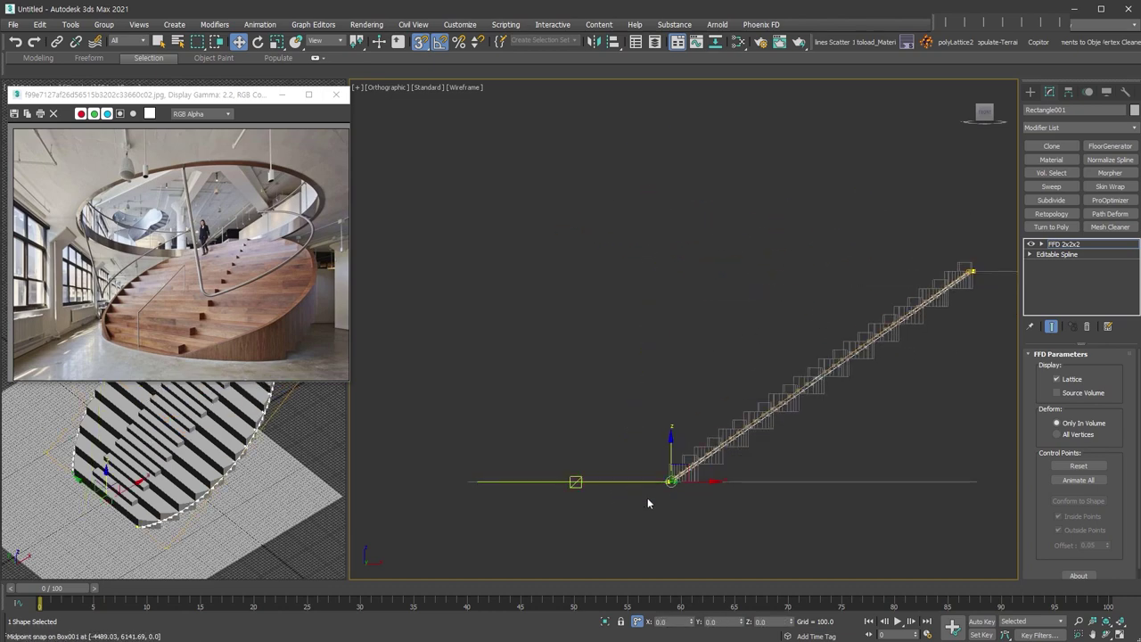
Step: Collapse the sloped arcs, extrude them about 470 into side walls, and convert these to an editable poly
{"action": "middle_click_drag", "start_coordinate": [896, 485], "coordinate": [968, 504], "text": "alt"}
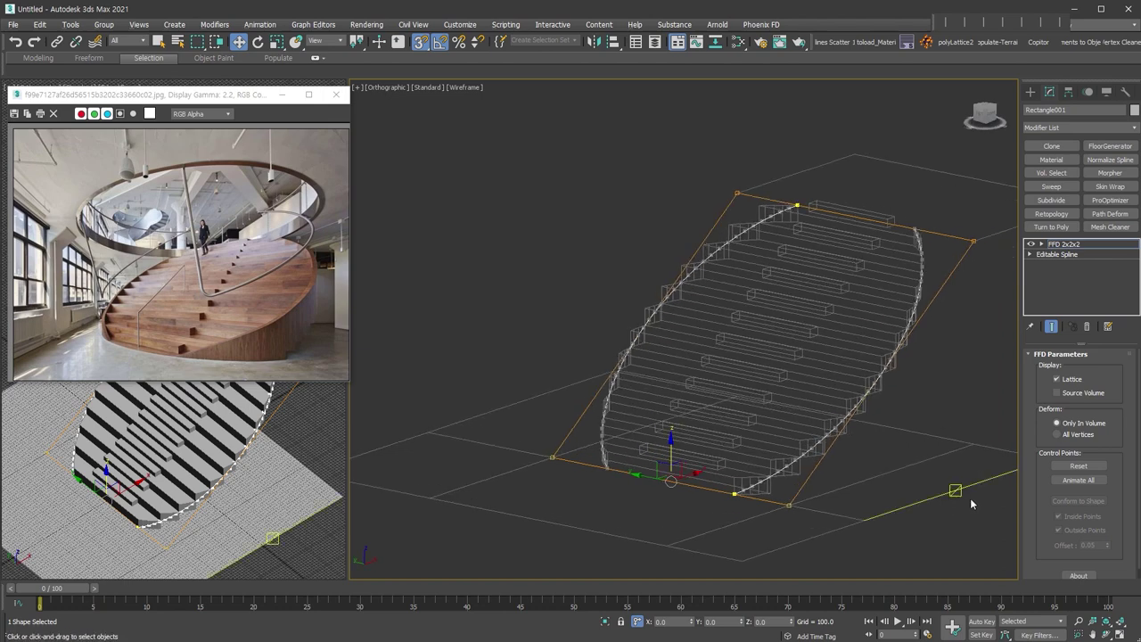
{"action": "key", "text": "shift+c"}
{"action": "key", "text": "shift+e"}
{"action": "middle_click_drag", "start_coordinate": [974, 503], "coordinate": [910, 392], "text": "alt"}
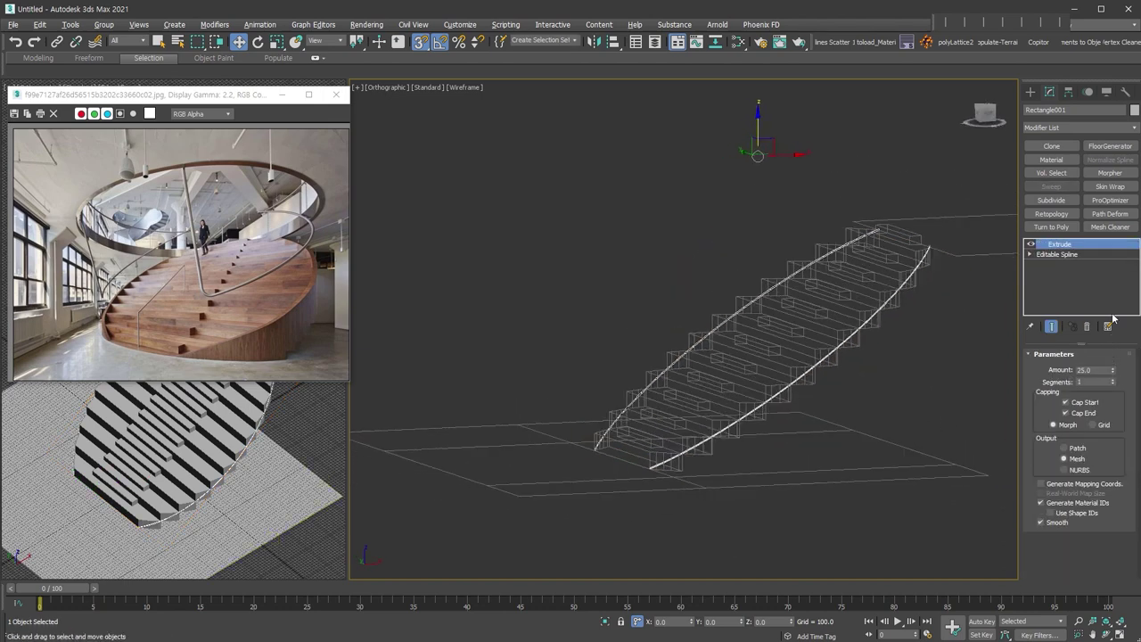
{"action": "left_click_drag", "start_coordinate": [1113, 373], "coordinate": [1112, 285]}
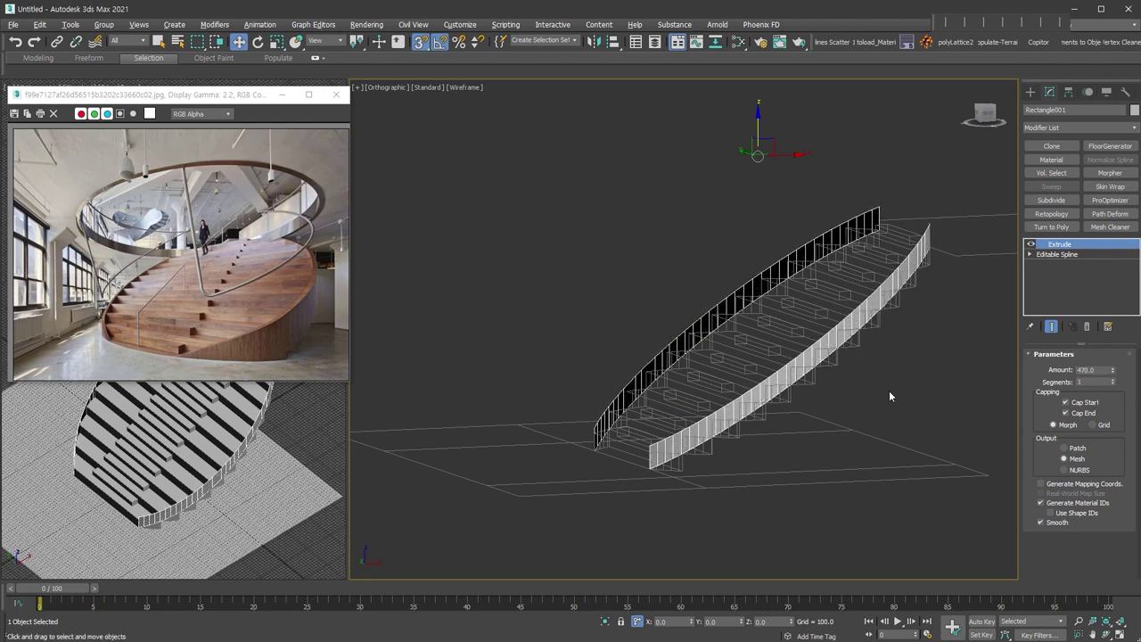
{"action": "key", "text": "shift+c"}
Step: Select the lower border edges of both side walls and move them down about 325
{"action": "left_click", "coordinate": [1063, 369]}
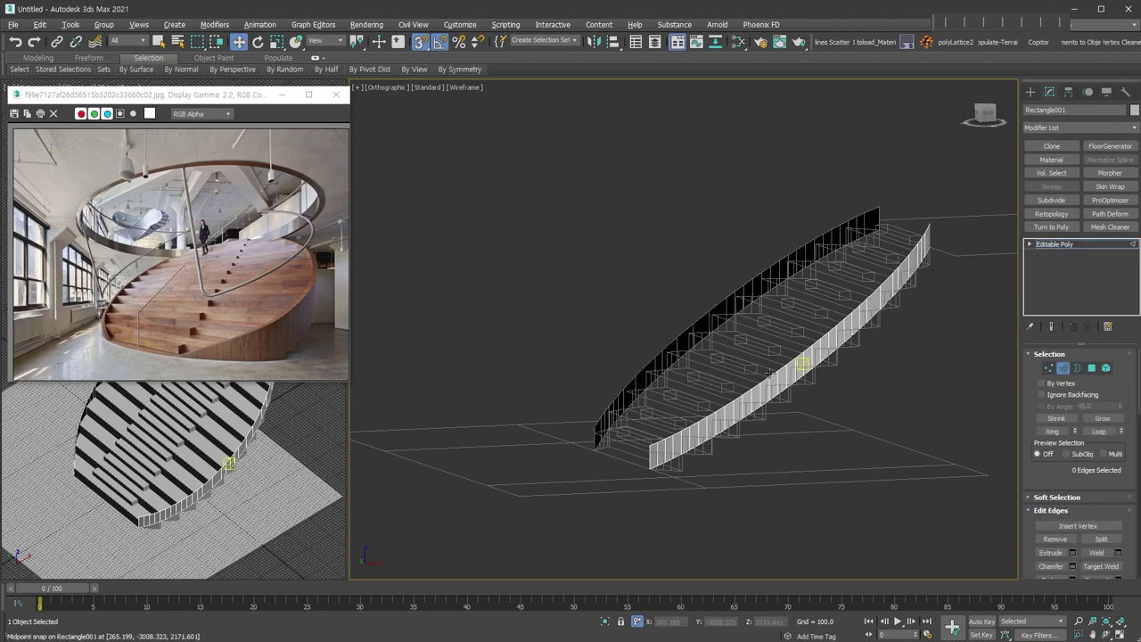
{"action": "scroll", "coordinate": [808, 366], "scroll_direction": "up", "scroll_amount": 5}
{"action": "double_click", "coordinate": [629, 250]}
{"action": "double_click", "coordinate": [774, 512], "text": "ctrl"}
{"action": "scroll", "coordinate": [784, 437], "scroll_direction": "down", "scroll_amount": 5}
{"action": "key", "text": "s"}
{"action": "left_click_drag", "start_coordinate": [736, 339], "coordinate": [736, 361]}
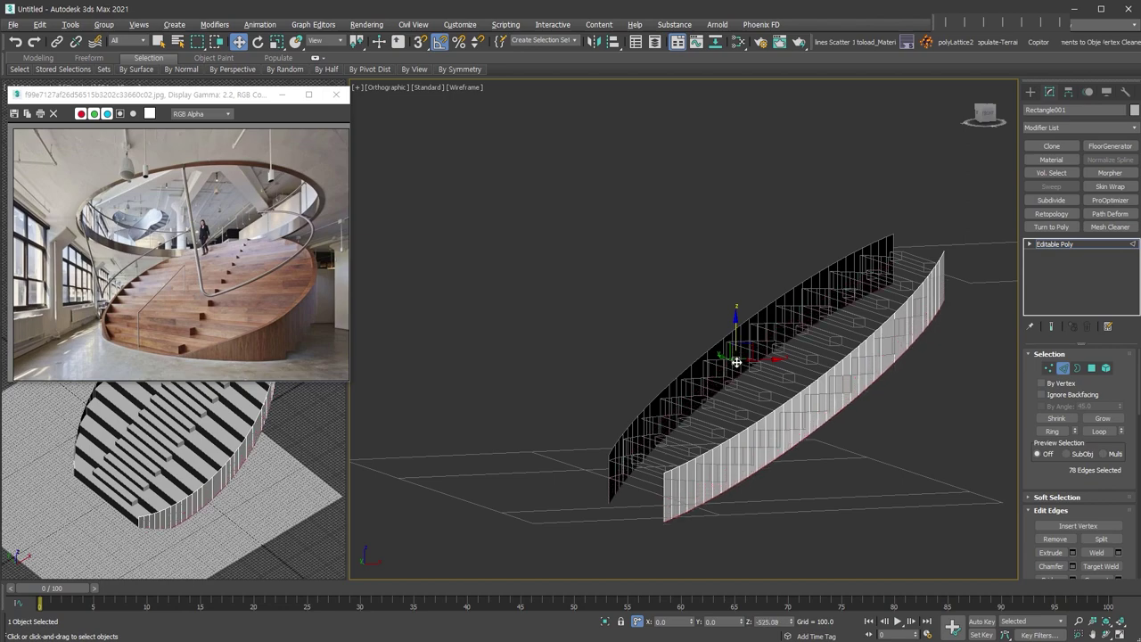
{"action": "middle_click_drag", "start_coordinate": [732, 379], "coordinate": [868, 389], "text": "alt"}
{"action": "left_click", "coordinate": [1062, 370]}
Step: Add a Shell modifier to the side walls with an inner amount of 0 and an outer amount of 120
{"action": "key", "text": "shift+s"}
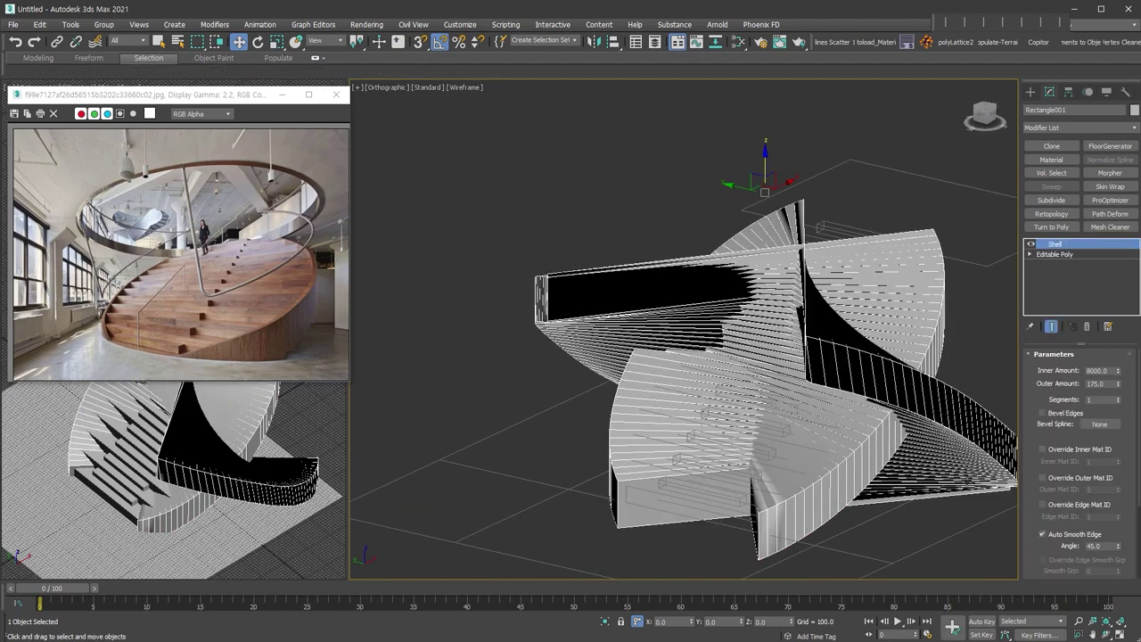
{"action": "left_click_drag", "start_coordinate": [1118, 384], "coordinate": [1000, 395]}
{"action": "type", "text": "40"}
{"action": "key", "text": "Return"}
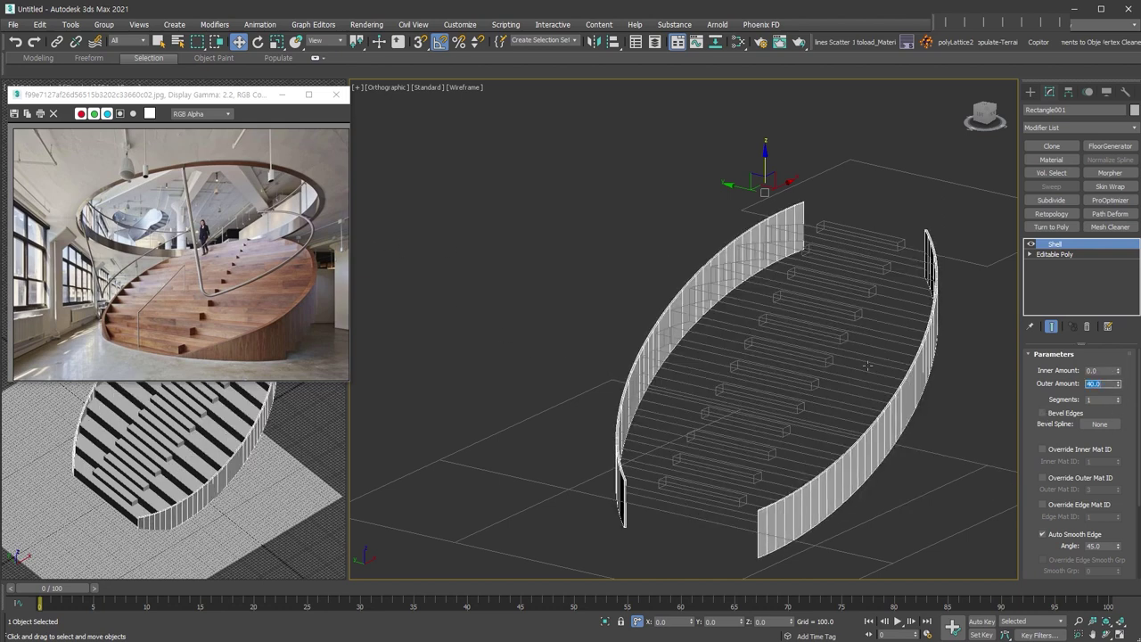
{"action": "type", "text": "120"}
{"action": "key", "text": "Return"}
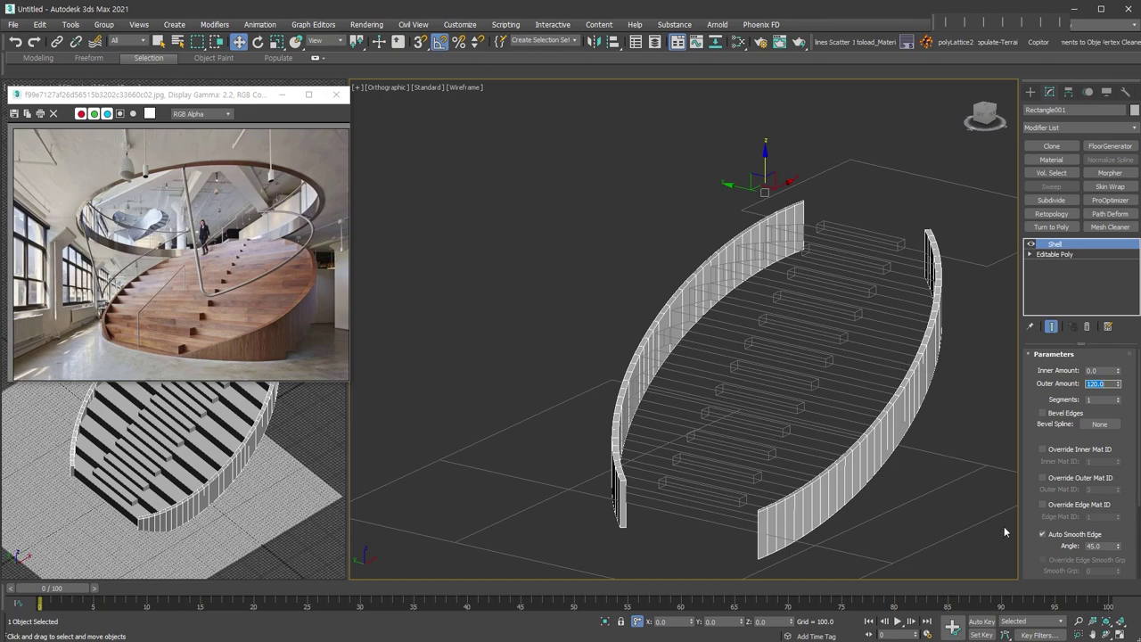
Step: Select both sets of stair steps and lower them about 271 between the side walls
{"action": "mouse_move", "coordinate": [952, 500]}
{"action": "middle_mouse_down", "text": "alt"}
{"action": "mouse_move", "coordinate": [989, 488]}
{"action": "mouse_move", "coordinate": [895, 486]}
{"action": "mouse_move", "coordinate": [954, 490]}
{"action": "middle_mouse_up", "text": "alt"}
{"action": "middle_click_drag", "start_coordinate": [819, 338], "coordinate": [849, 338], "text": "alt"}
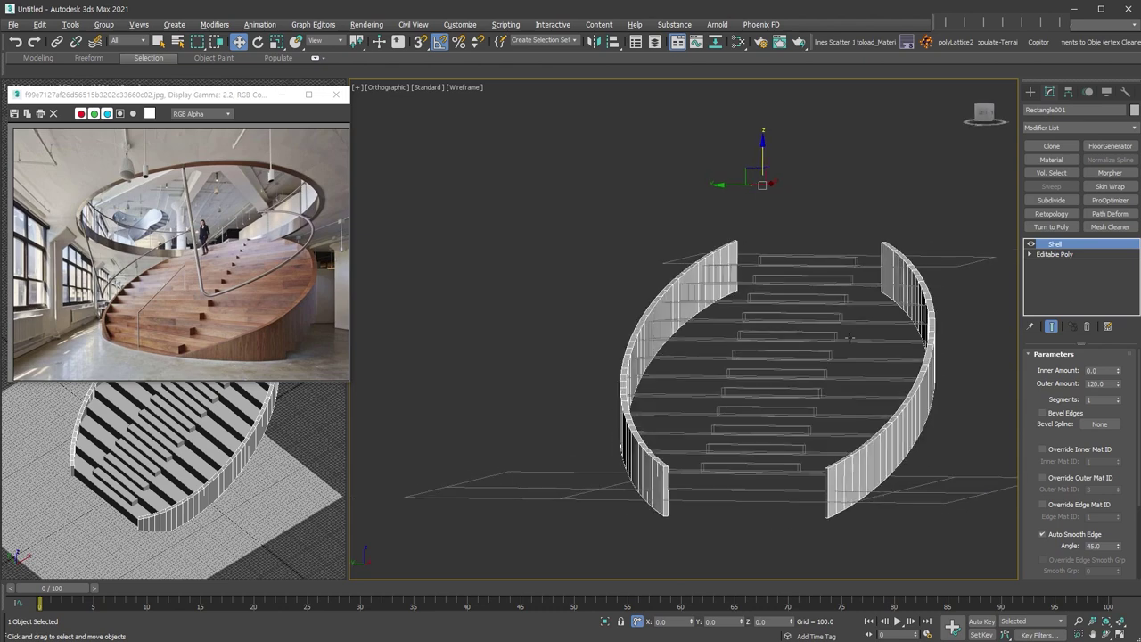
{"action": "left_click_drag", "start_coordinate": [603, 238], "coordinate": [950, 493]}
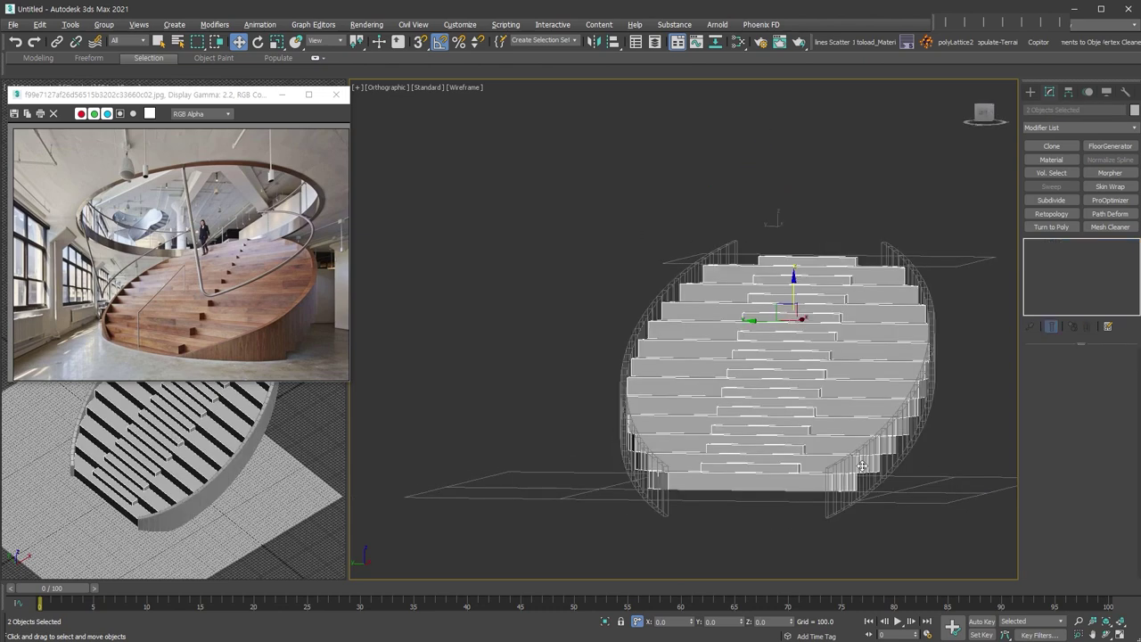
{"action": "middle_click_drag", "start_coordinate": [950, 494], "coordinate": [780, 398], "text": "alt"}
{"action": "left_click_drag", "start_coordinate": [810, 290], "coordinate": [801, 304]}
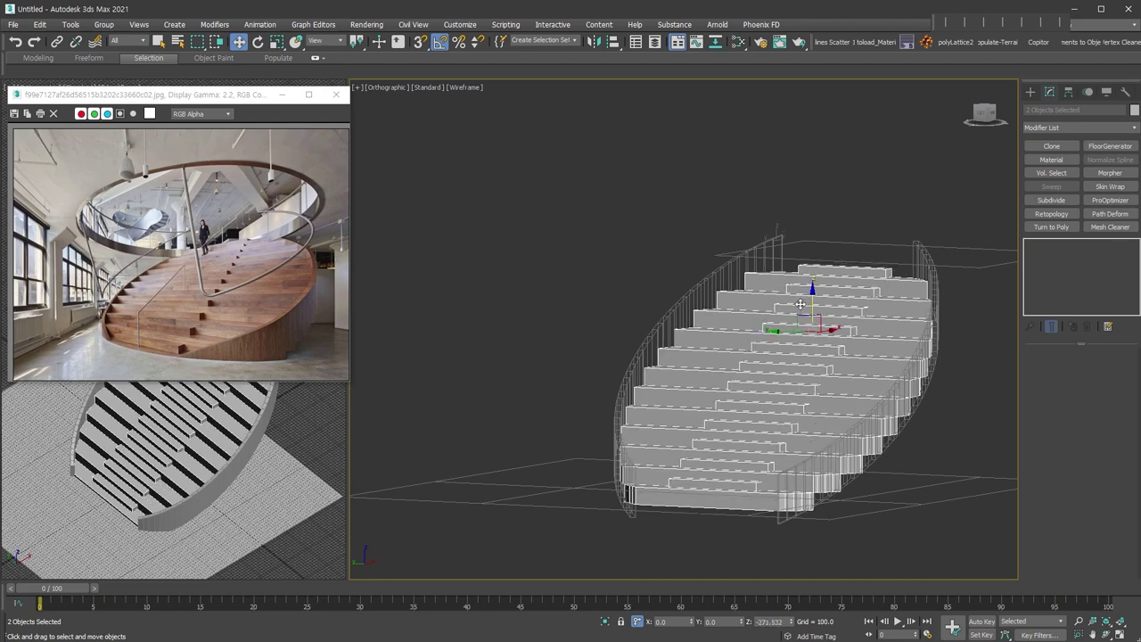
{"action": "middle_click_drag", "start_coordinate": [912, 297], "coordinate": [912, 295], "text": "alt"}
Step: Draw an ellipse spline around the staircase in the top view, 6000 long, with its width set to 7000
{"action": "left_click", "coordinate": [909, 341]}
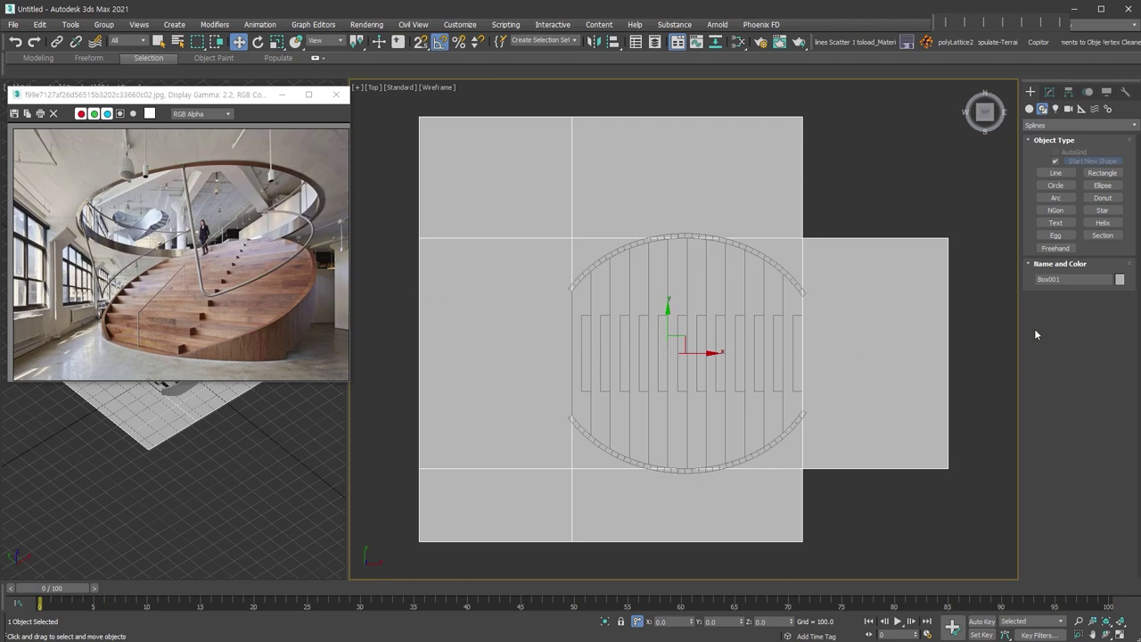
{"action": "left_click", "coordinate": [1102, 185]}
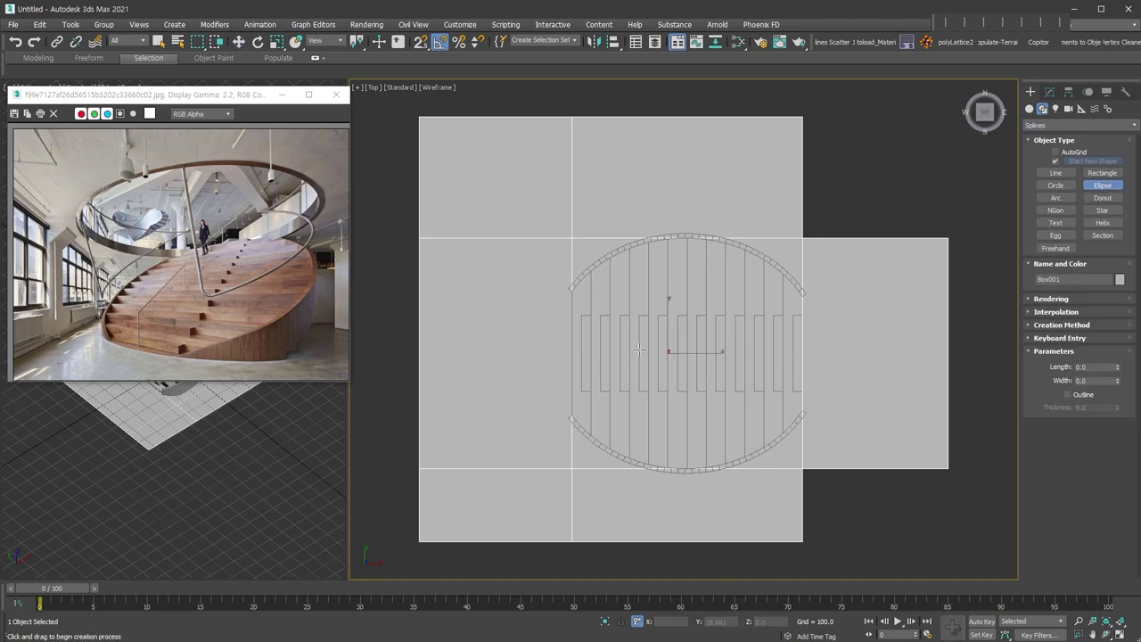
{"action": "mouse_move", "coordinate": [496, 238]}
{"action": "left_mouse_down"}
{"action": "mouse_move", "coordinate": [965, 484]}
{"action": "mouse_move", "coordinate": [874, 468]}
{"action": "left_mouse_up"}
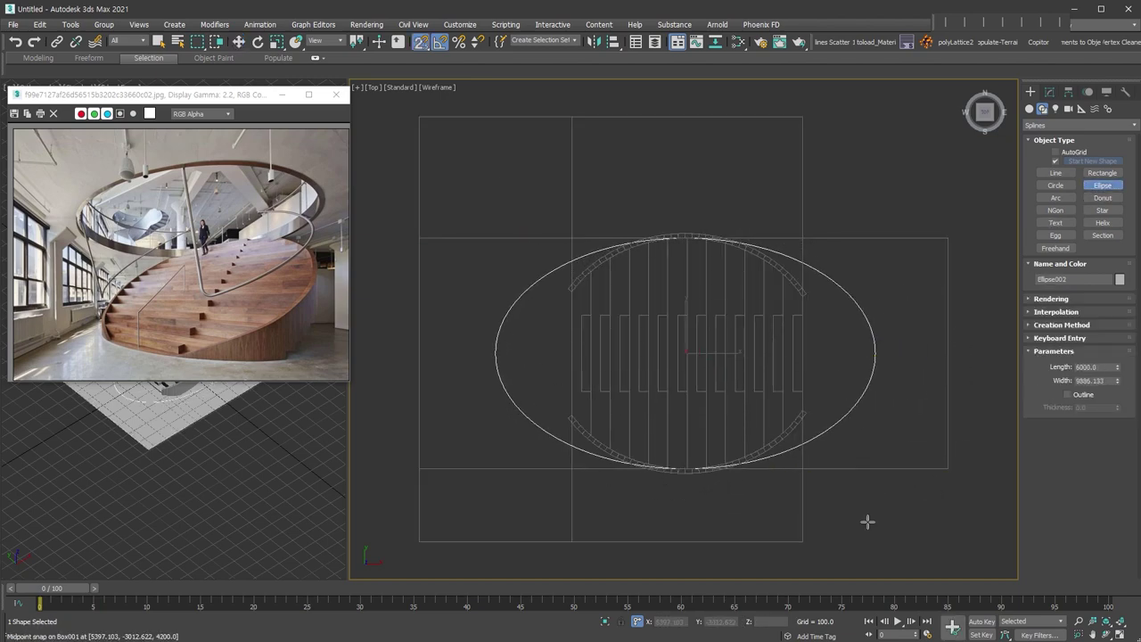
{"action": "double_click", "coordinate": [1105, 380]}
{"action": "type", "text": "7000"}
{"action": "key", "text": "Return"}
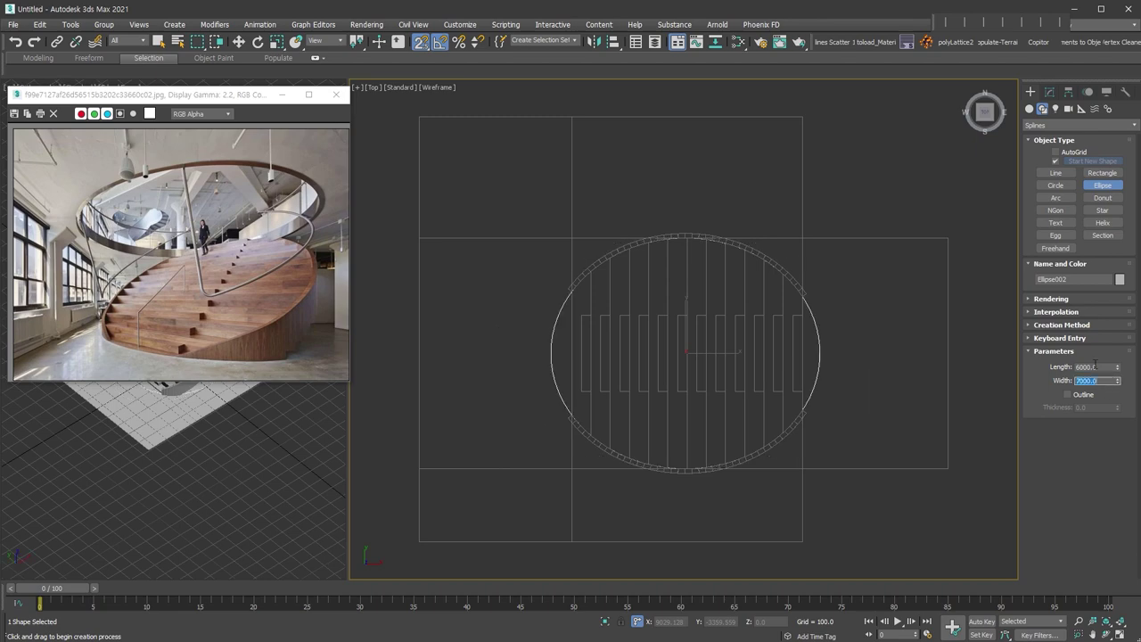
Step: Draw a large rectangle spline in the top view that encloses the floor and the upper landing
{"action": "left_click", "coordinate": [1102, 172]}
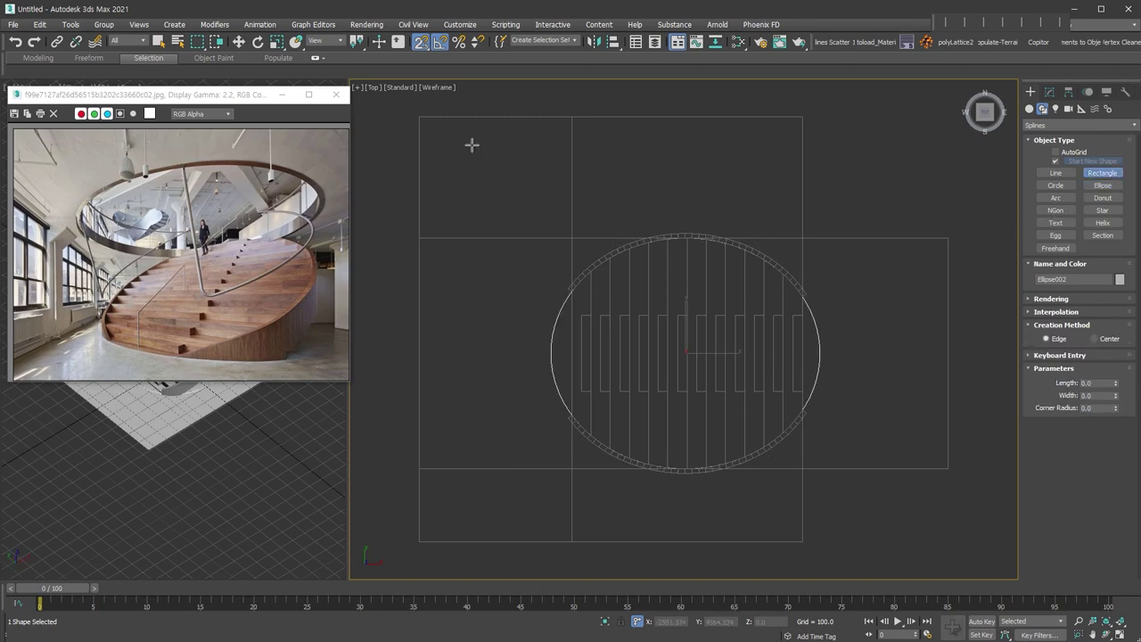
{"action": "left_click_drag", "start_coordinate": [417, 115], "coordinate": [974, 570]}
{"action": "key", "text": "w"}
{"action": "middle_click_drag", "start_coordinate": [857, 472], "coordinate": [889, 409], "text": "alt"}
Step: Normalize the new ellipse with a knot count of 80 and convert it to an editable spline
{"action": "left_click", "coordinate": [812, 367]}
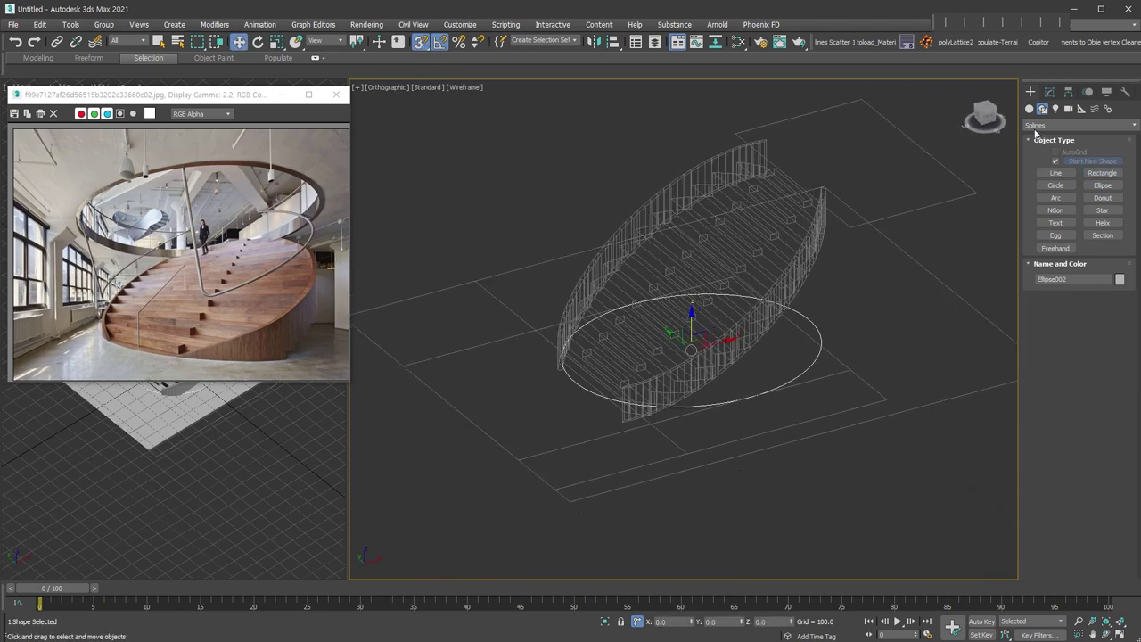
{"action": "left_click", "coordinate": [1048, 93]}
{"action": "left_click", "coordinate": [1060, 407]}
{"action": "left_click", "coordinate": [1057, 368]}
{"action": "type", "text": "80"}
{"action": "key", "text": "Return"}
{"action": "key", "text": "ctrl+e"}
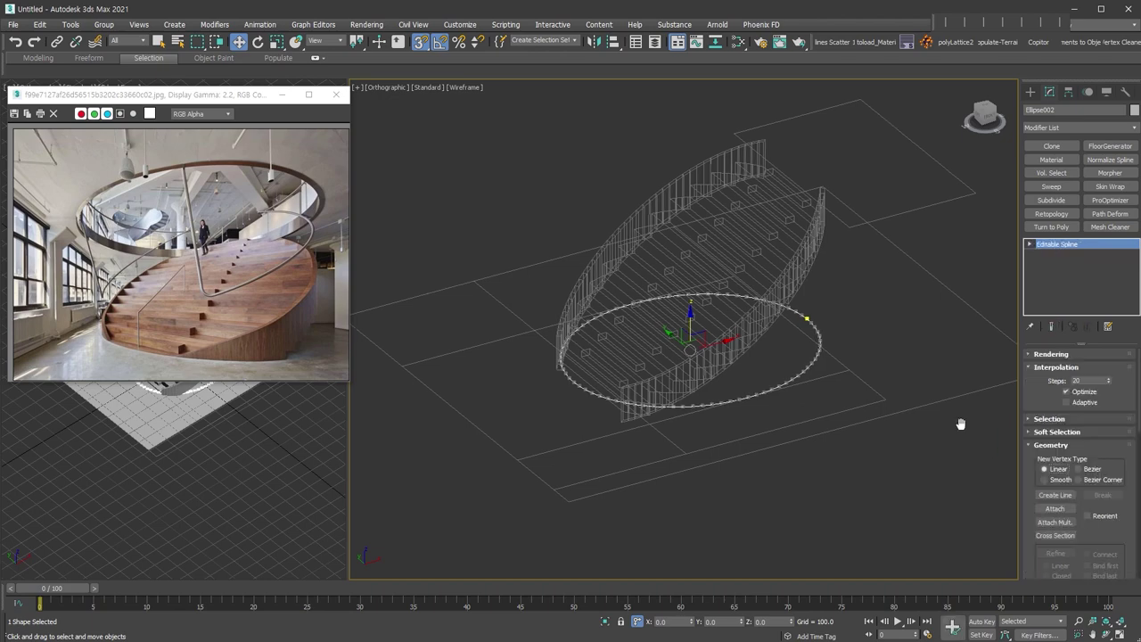
Step: Attach the large rectangle to the ellipse and raise the combined shape to the upper landing's height by snapping
{"action": "left_click", "coordinate": [1054, 507]}
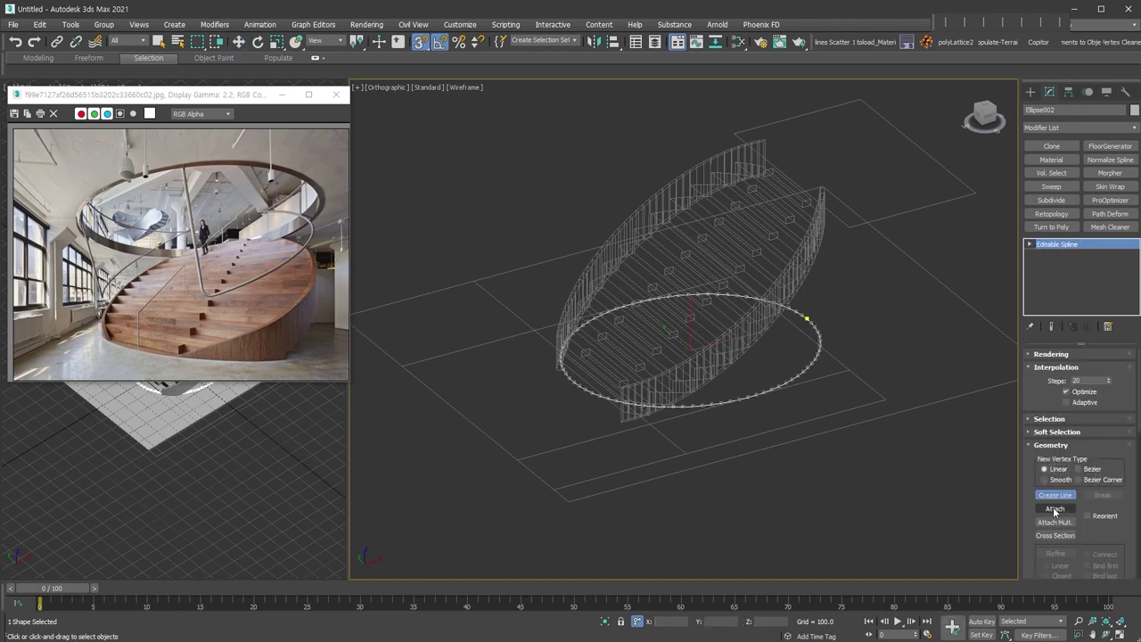
{"action": "left_click", "coordinate": [962, 301]}
{"action": "right_click", "coordinate": [872, 320]}
{"action": "middle_click_drag", "start_coordinate": [818, 358], "coordinate": [702, 323], "text": "alt"}
{"action": "left_click_drag", "start_coordinate": [695, 326], "coordinate": [906, 187]}
Step: Delete the upper landing element from the floor object and select the combined ellipse and rectangle spline
{"action": "middle_click_drag", "start_coordinate": [905, 188], "coordinate": [896, 229], "text": "alt"}
{"action": "left_click", "coordinate": [904, 229]}
{"action": "key", "text": "4"}
{"action": "left_click", "coordinate": [913, 207]}
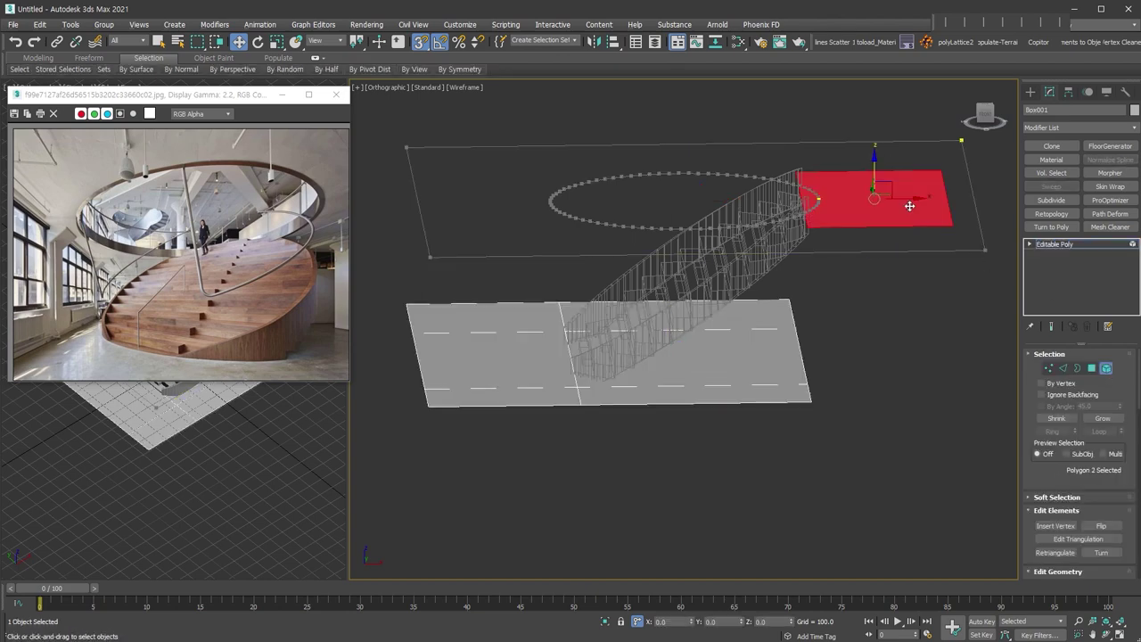
{"action": "key", "text": "Delete"}
{"action": "left_click", "coordinate": [1108, 369]}
{"action": "left_click", "coordinate": [935, 260]}
{"action": "left_click", "coordinate": [936, 254]}
{"action": "middle_click_drag", "start_coordinate": [936, 254], "coordinate": [871, 334], "text": "alt"}
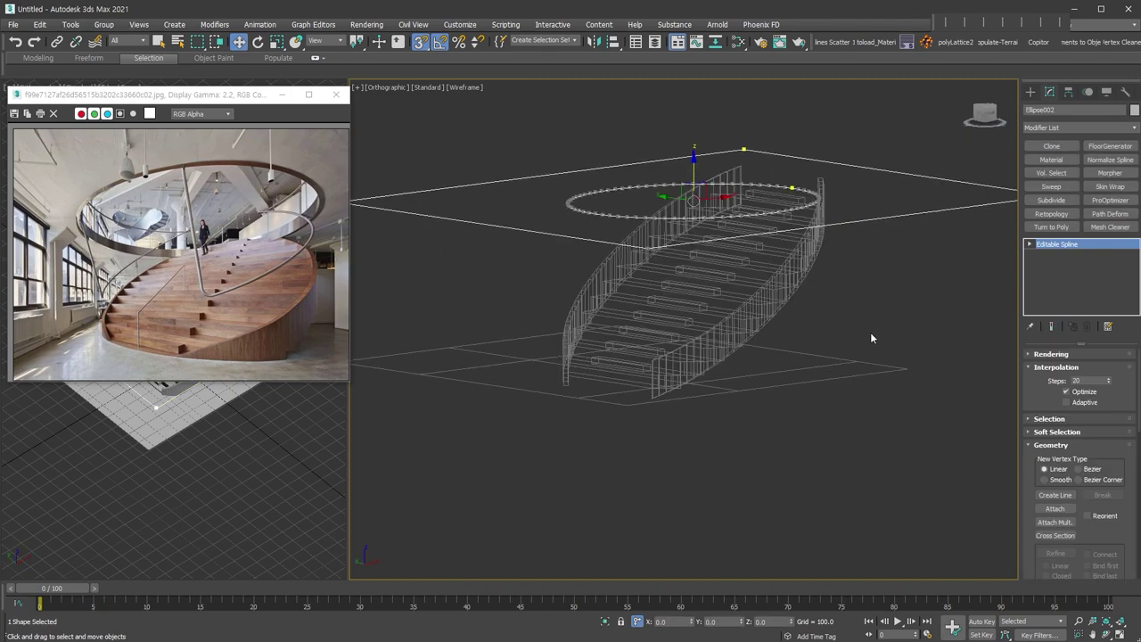
Step: Apply a Shell modifier to the combined ellipse and rectangle spline and set the spline's interpolation steps to 0
{"action": "key", "text": "shift+s"}
{"action": "left_click_drag", "start_coordinate": [1124, 327], "coordinate": [1034, 381]}
{"action": "left_click", "coordinate": [1072, 254]}
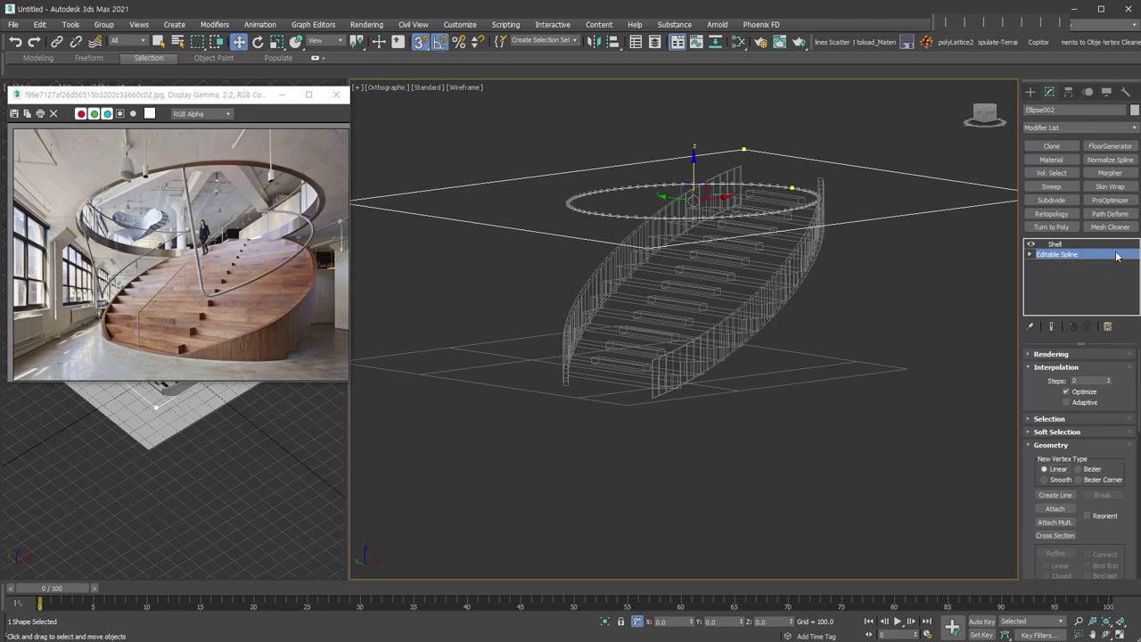
{"action": "left_click", "coordinate": [1105, 244]}
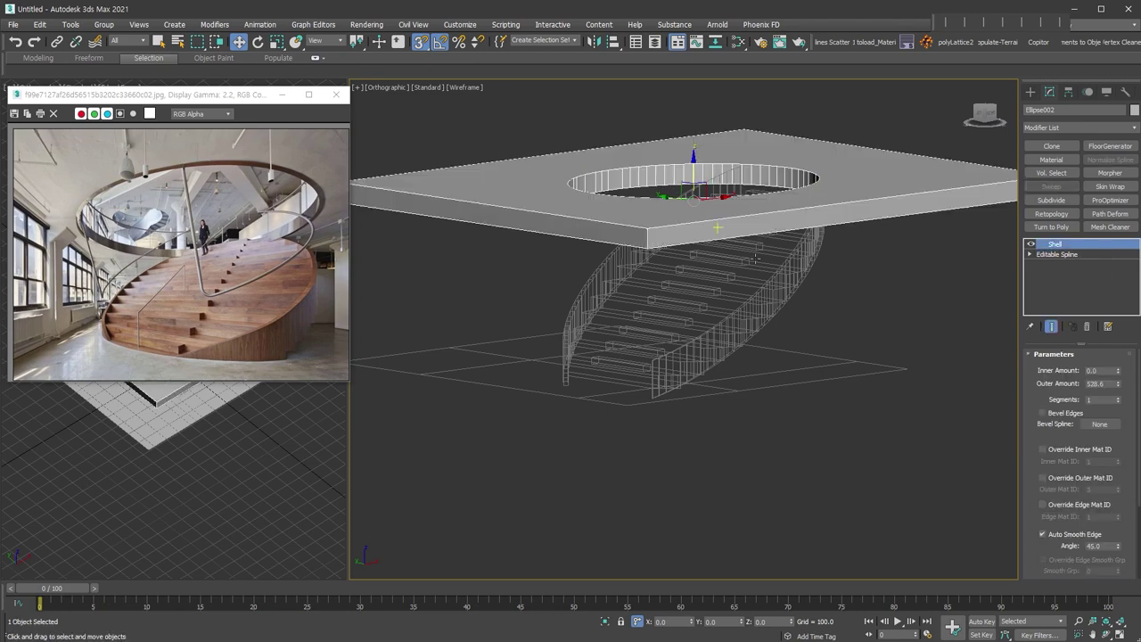
Step: Set the upper floor's Shell outer amount to 0 and its inner amount to 500
{"action": "middle_click_drag", "start_coordinate": [821, 326], "coordinate": [860, 314], "text": "alt"}
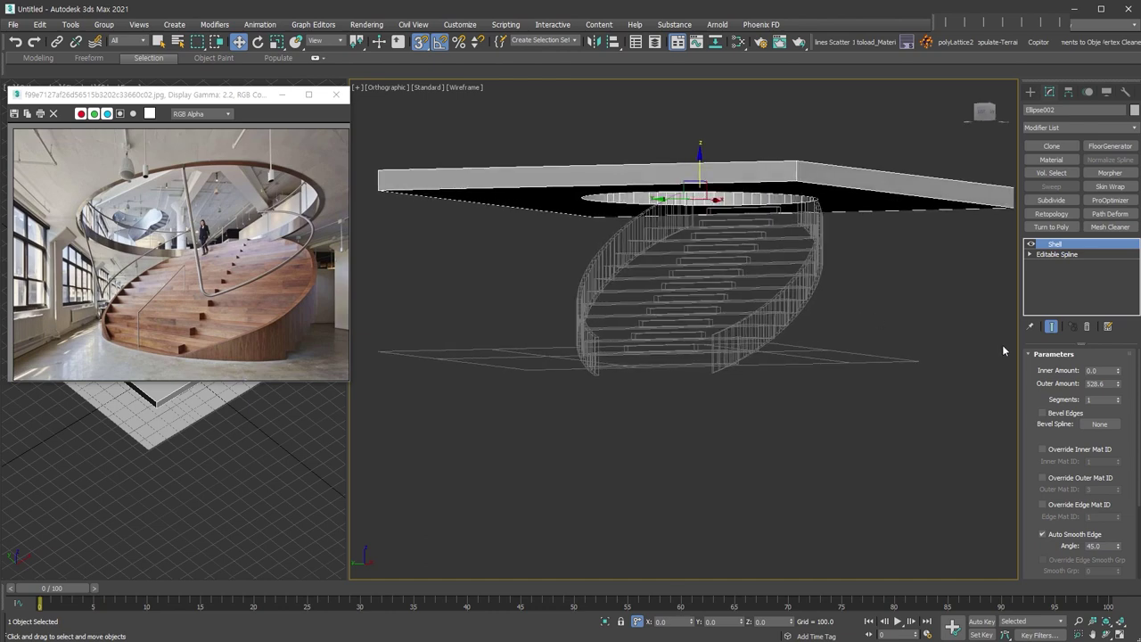
{"action": "right_click", "coordinate": [1119, 384]}
{"action": "left_click", "coordinate": [1106, 370]}
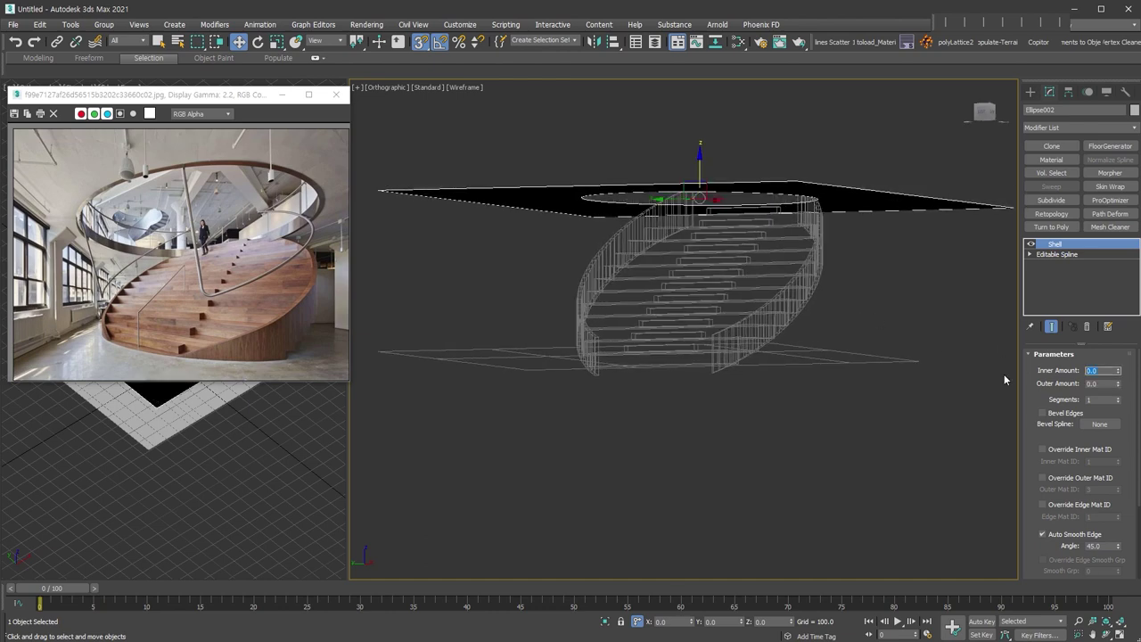
{"action": "type", "text": "500"}
{"action": "key", "text": "Return"}
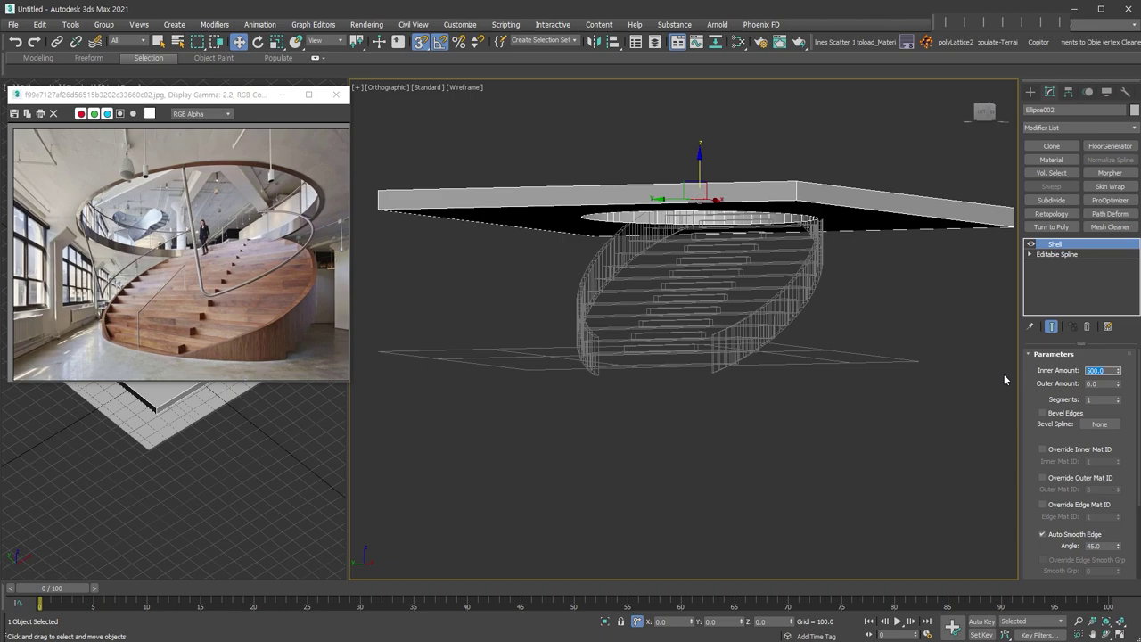
Step: Examine the staircase and the floor opening from the front in a perspective view with edged faces
{"action": "key", "text": "z"}
{"action": "key", "text": "p"}
{"action": "key", "text": "F3"}
{"action": "scroll", "coordinate": [773, 337], "scroll_direction": "down", "scroll_amount": 2}
{"action": "middle_click_drag", "start_coordinate": [774, 339], "coordinate": [835, 272], "text": "alt"}
{"action": "key", "text": "alt+z"}
{"action": "scroll", "coordinate": [835, 272], "scroll_direction": "up", "scroll_amount": 1}
{"action": "mouse_move", "coordinate": [895, 413]}
{"action": "middle_mouse_down"}
{"action": "mouse_move", "coordinate": [891, 438]}
{"action": "mouse_move", "coordinate": [884, 413]}
{"action": "mouse_move", "coordinate": [898, 407]}
{"action": "middle_mouse_up"}
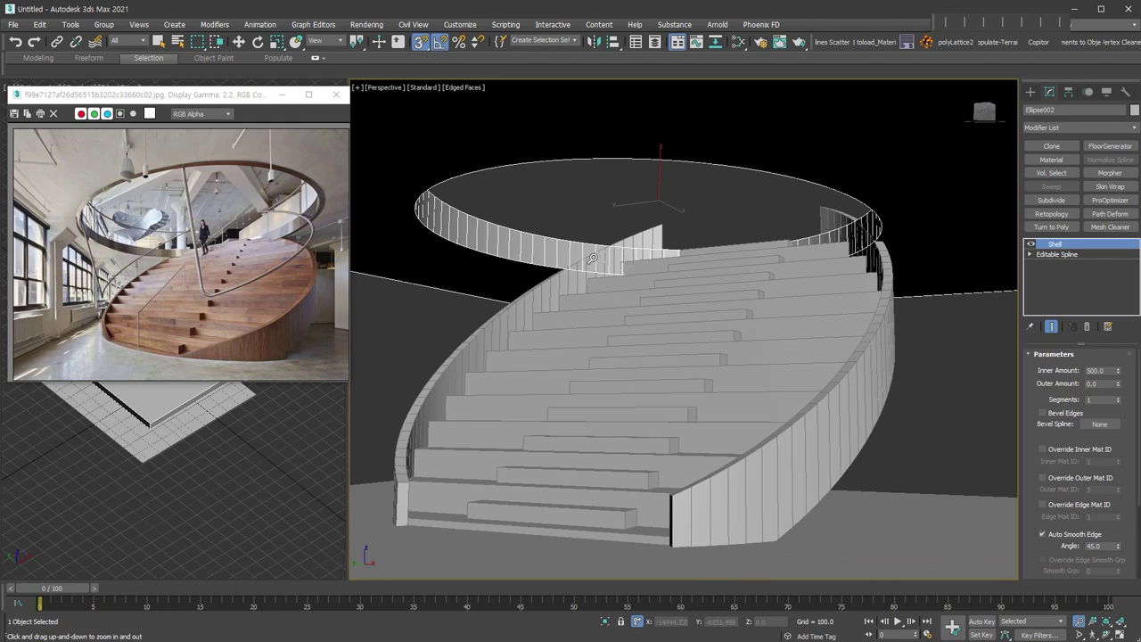
{"action": "key", "text": "w"}
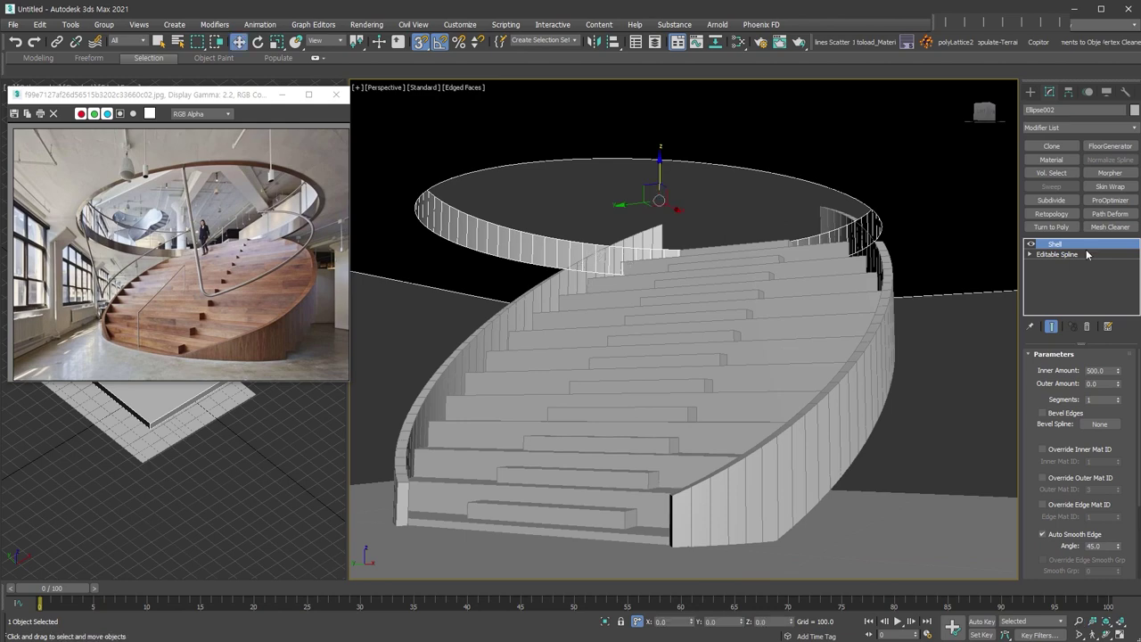
Step: Outline the ellipse spline slightly inward, delete the original ellipse and return to the Shell modifier
{"action": "left_click", "coordinate": [1061, 254]}
{"action": "left_click", "coordinate": [1030, 254]}
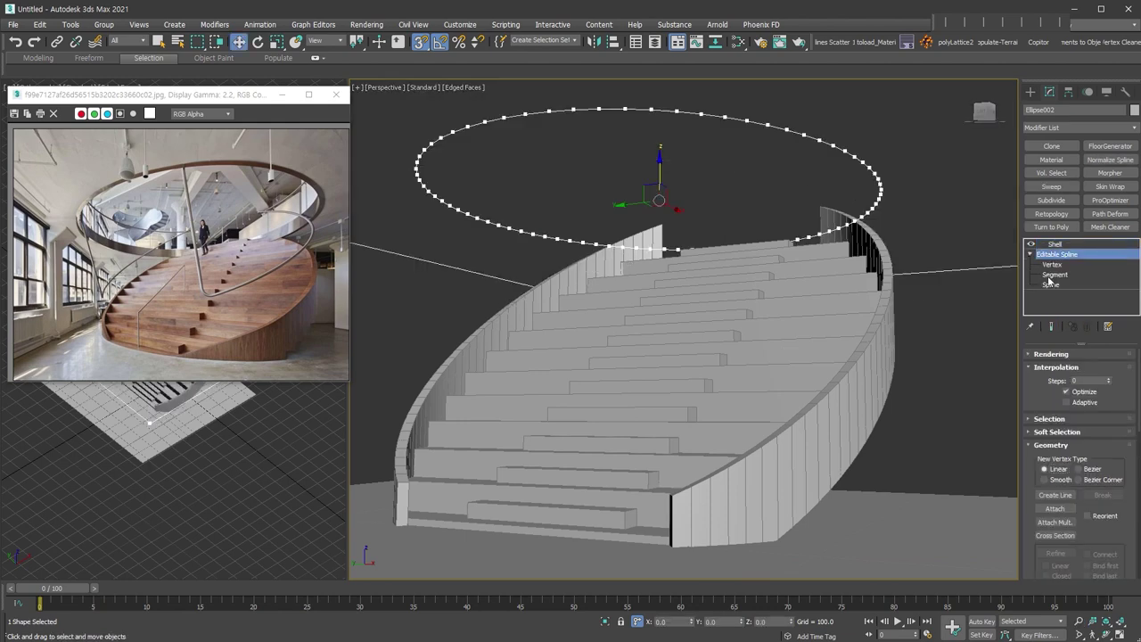
{"action": "left_click", "coordinate": [1052, 284]}
{"action": "scroll", "coordinate": [1053, 377], "scroll_direction": "down", "scroll_amount": 5}
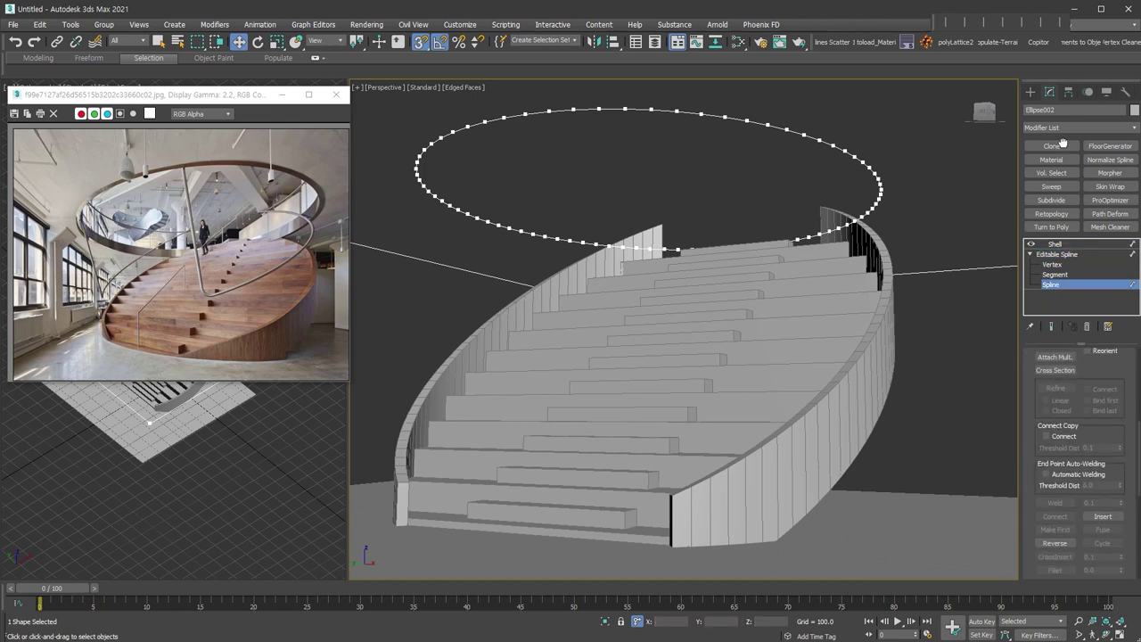
{"action": "left_click", "coordinate": [1055, 456]}
{"action": "left_click_drag", "start_coordinate": [879, 183], "coordinate": [879, 177]}
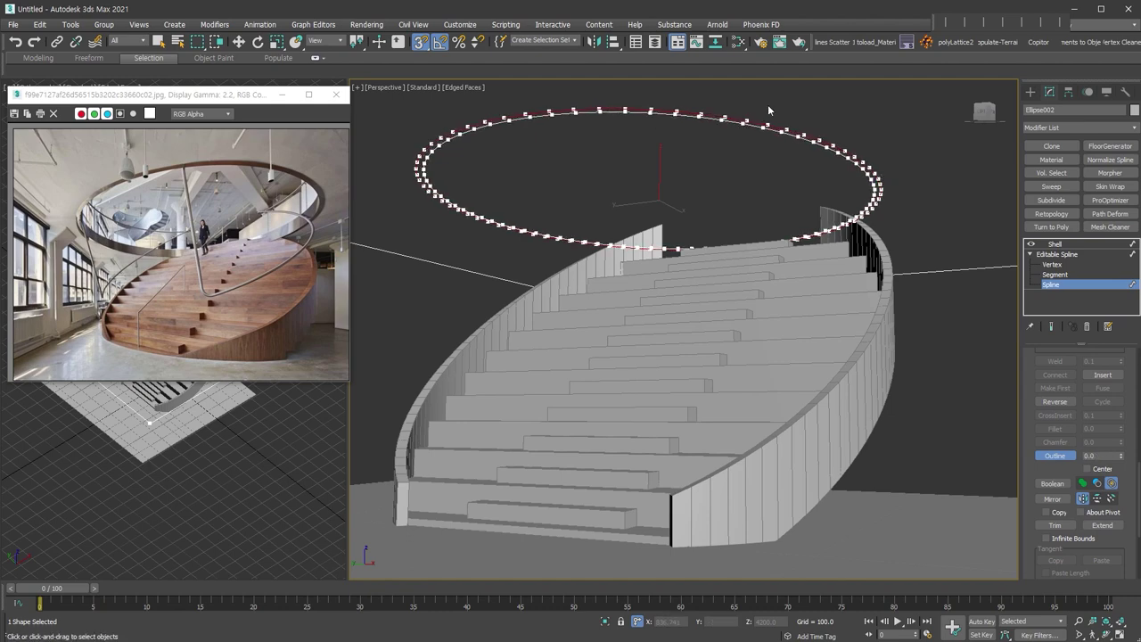
{"action": "left_click", "coordinate": [812, 136]}
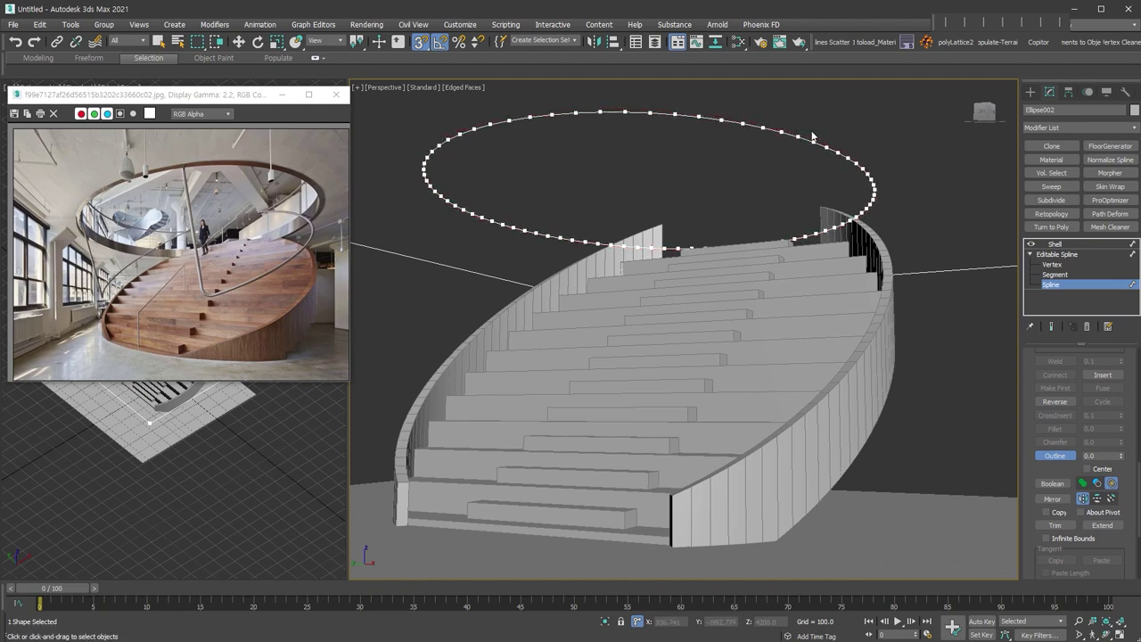
{"action": "left_click", "coordinate": [1115, 283]}
{"action": "left_click", "coordinate": [1089, 245]}
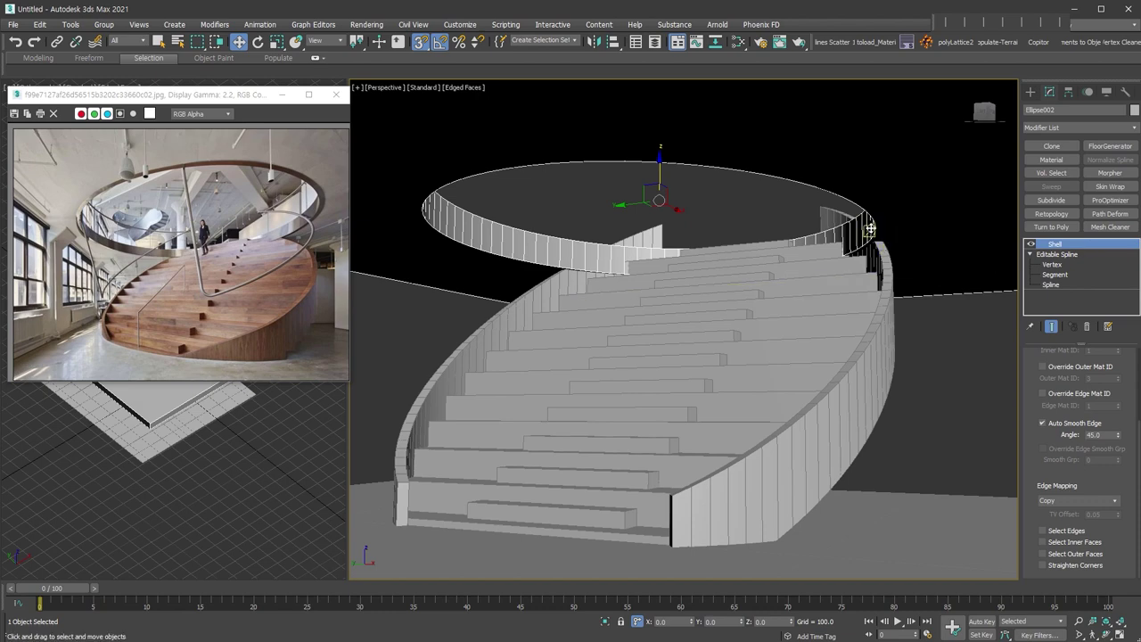
Step: Draw a box in the top view over the upper end of the staircase
{"action": "key", "text": "t"}
{"action": "left_click", "coordinate": [840, 365]}
{"action": "left_click", "coordinate": [1031, 91]}
{"action": "left_click", "coordinate": [1029, 109]}
{"action": "left_click", "coordinate": [1070, 125]}
{"action": "left_click", "coordinate": [1058, 161]}
{"action": "left_click", "coordinate": [1068, 128]}
{"action": "left_click", "coordinate": [1062, 135]}
{"action": "left_click", "coordinate": [1056, 164]}
{"action": "left_click_drag", "start_coordinate": [722, 196], "coordinate": [942, 330]}
{"action": "left_click", "coordinate": [943, 330]}
Step: Raise the box so that it sits at the upper floor's level above the side walls
{"action": "mouse_move", "coordinate": [963, 370]}
{"action": "middle_mouse_down", "text": "alt"}
{"action": "mouse_move", "coordinate": [943, 339]}
{"action": "mouse_move", "coordinate": [999, 367]}
{"action": "middle_mouse_up", "text": "alt"}
{"action": "left_click_drag", "start_coordinate": [1116, 360], "coordinate": [1117, 347]}
{"action": "key", "text": "w"}
{"action": "left_click_drag", "start_coordinate": [751, 322], "coordinate": [750, 189]}
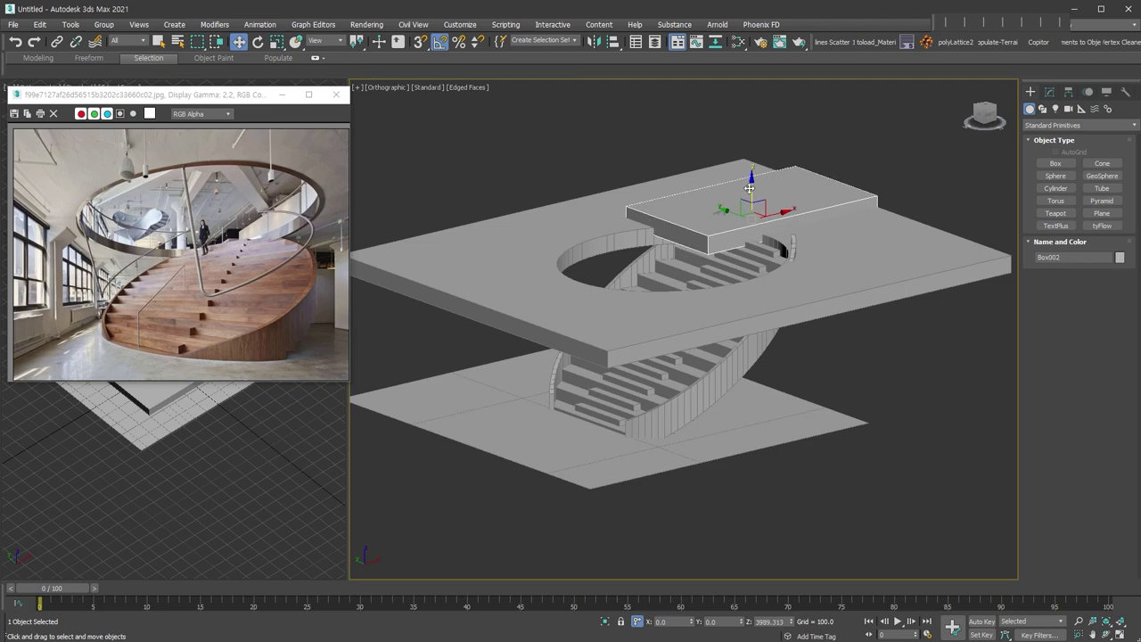
{"action": "middle_click_drag", "start_coordinate": [749, 188], "coordinate": [821, 231], "text": "alt"}
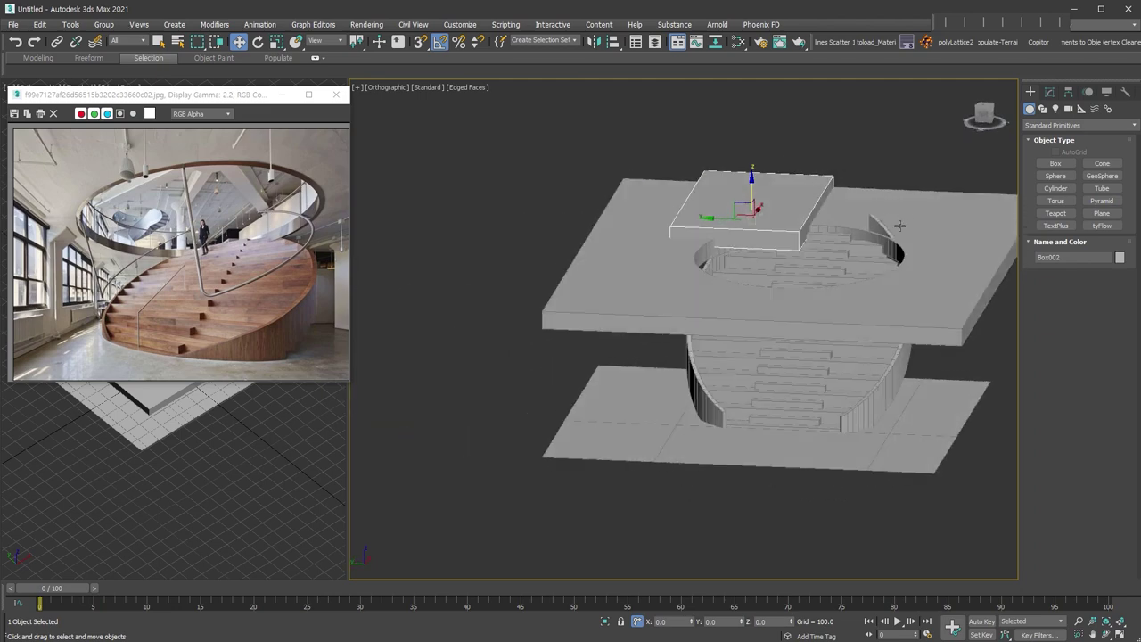
{"action": "middle_click_drag", "start_coordinate": [890, 221], "coordinate": [839, 226]}
Step: Convert the box to an editable poly, widen it across the staircase and raise its top face
{"action": "left_click", "coordinate": [1049, 92]}
{"action": "key", "text": "4"}
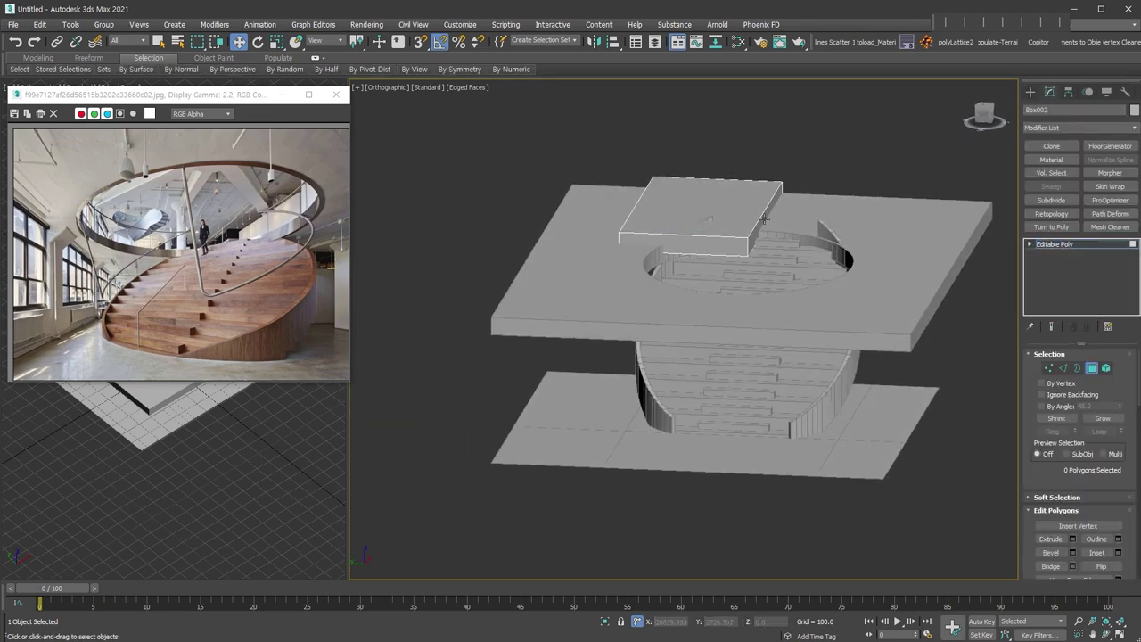
{"action": "left_click", "coordinate": [770, 223]}
{"action": "left_click_drag", "start_coordinate": [735, 220], "coordinate": [843, 220]}
{"action": "middle_click_drag", "start_coordinate": [843, 219], "coordinate": [824, 203], "text": "alt"}
{"action": "left_click", "coordinate": [807, 203]}
{"action": "left_click_drag", "start_coordinate": [768, 166], "coordinate": [768, 132]}
{"action": "key", "text": "4"}
Step: Subtract the box from the curved side walls using ProBoolean
{"action": "middle_click_drag", "start_coordinate": [865, 337], "coordinate": [870, 337], "text": "alt"}
{"action": "left_click", "coordinate": [732, 274]}
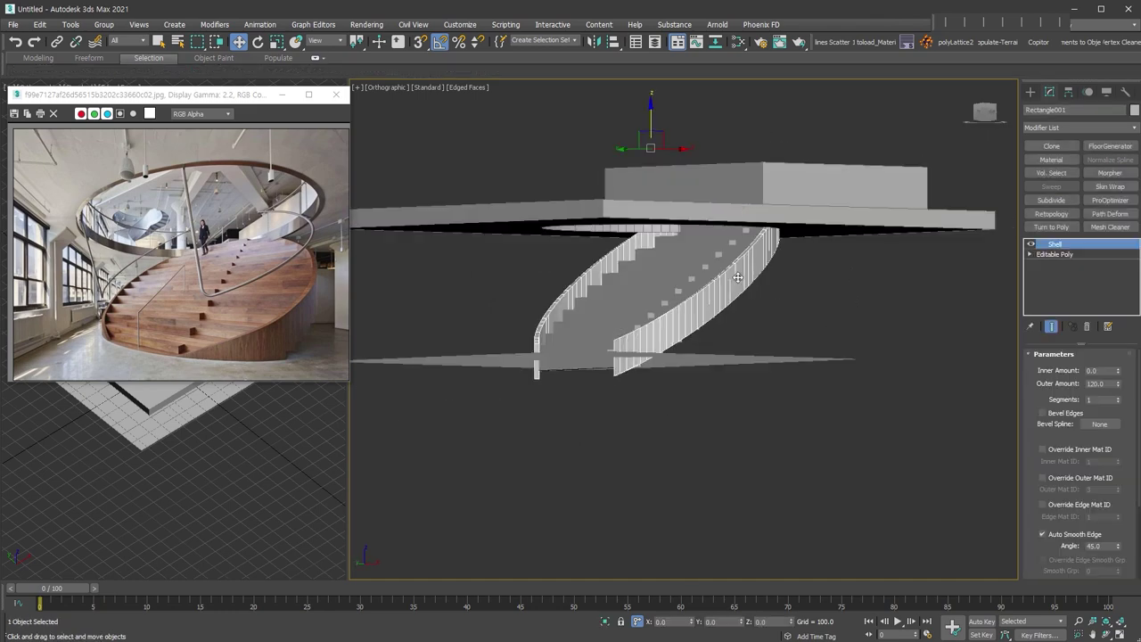
{"action": "left_click", "coordinate": [1029, 93]}
{"action": "left_click", "coordinate": [1049, 124]}
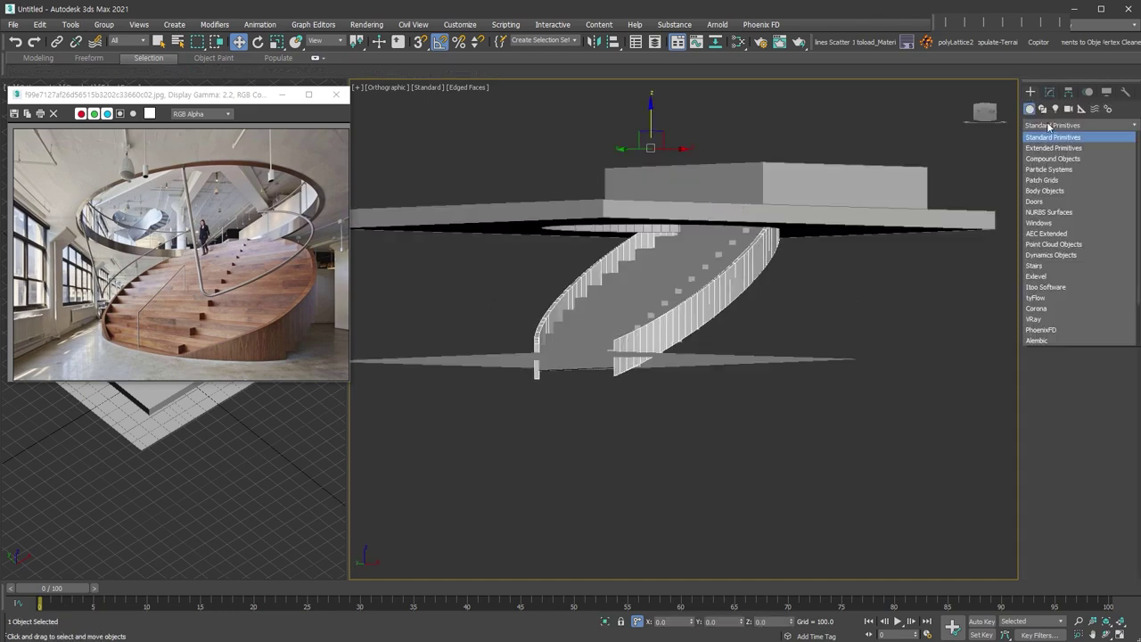
{"action": "left_click", "coordinate": [1050, 163]}
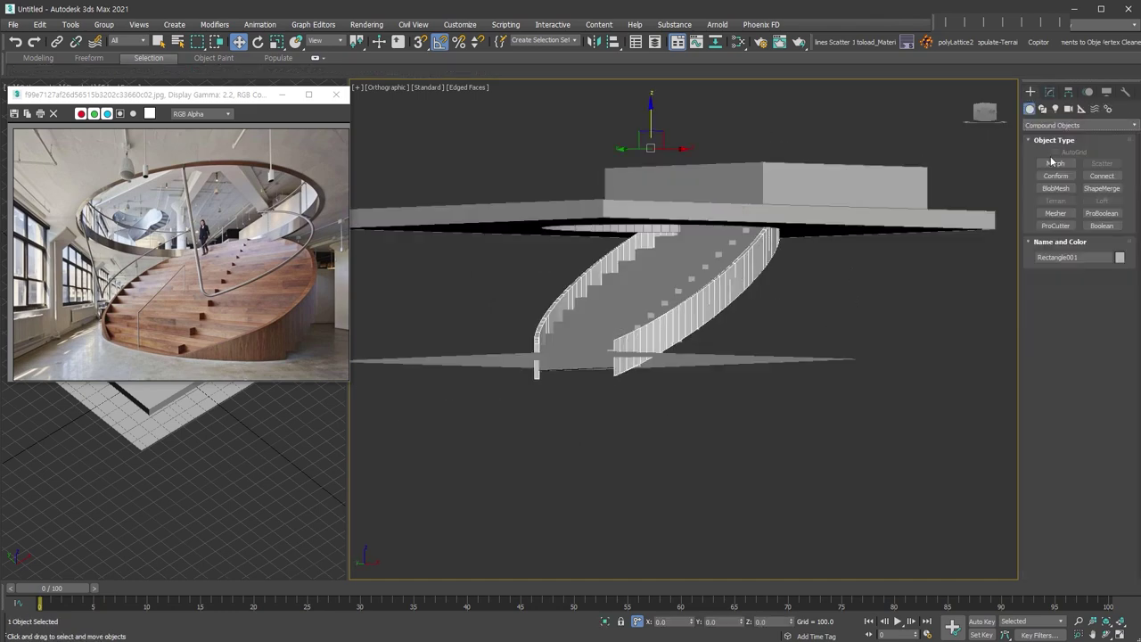
{"action": "left_click", "coordinate": [1101, 214]}
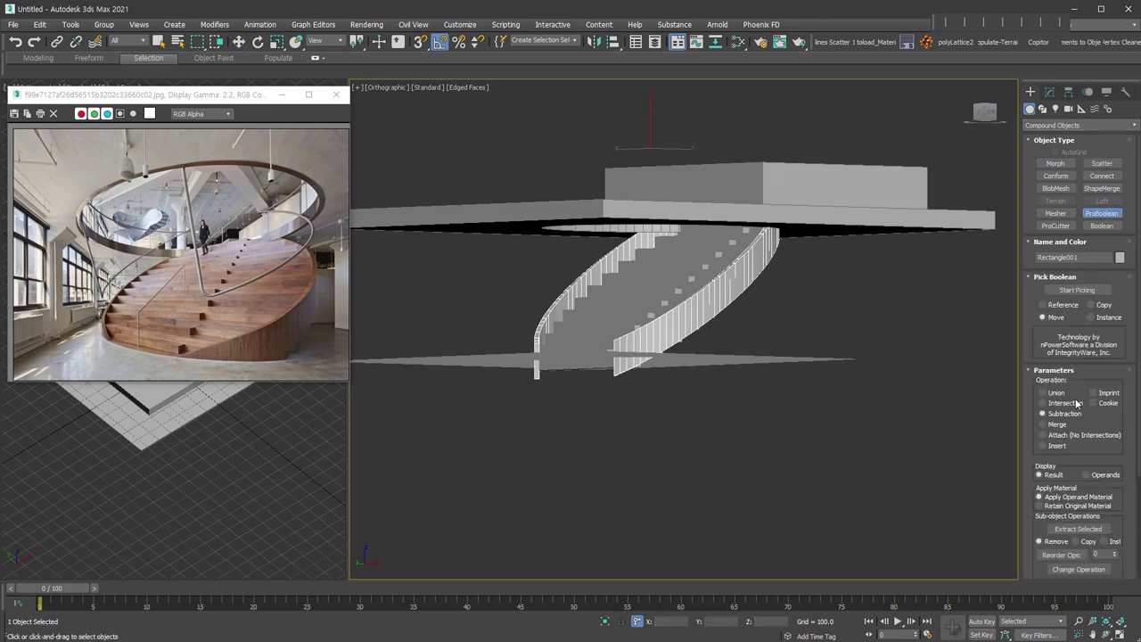
{"action": "left_click", "coordinate": [1079, 295]}
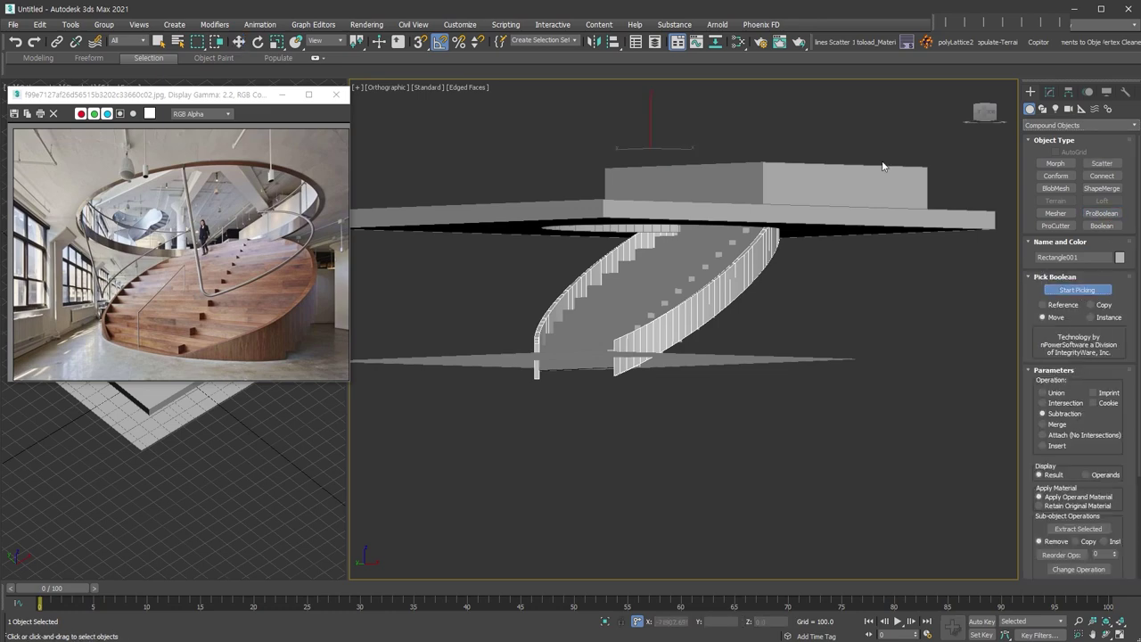
{"action": "left_click", "coordinate": [807, 196]}
Step: Convert the trimmed side walls and the upper floor to editable polys
{"action": "middle_click_drag", "start_coordinate": [807, 243], "coordinate": [826, 291], "text": "alt"}
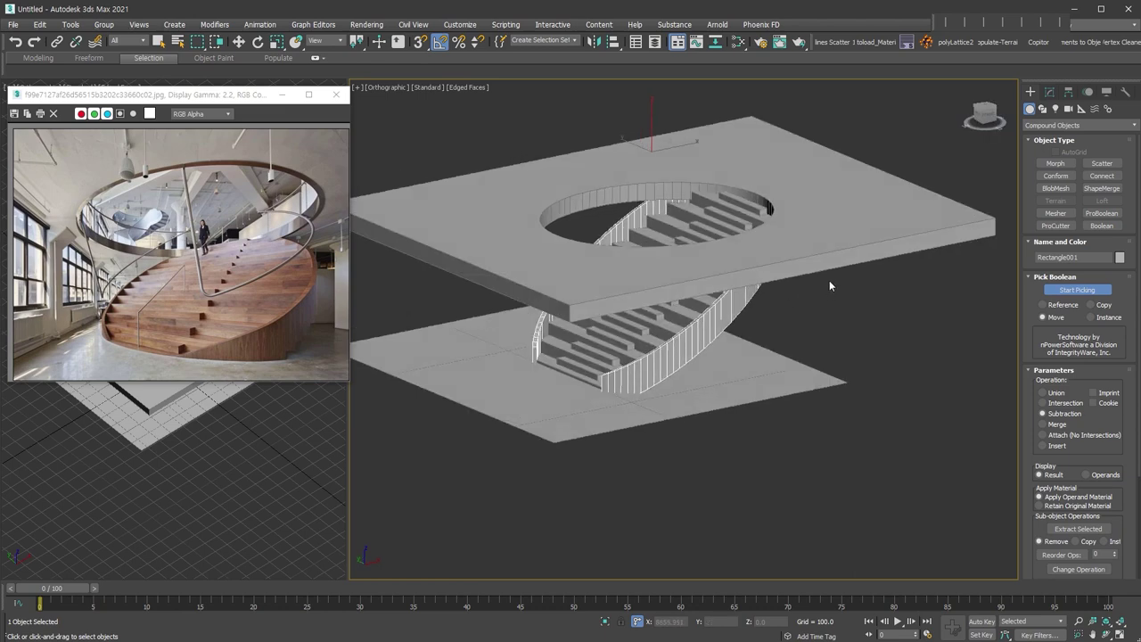
{"action": "key", "text": "w"}
{"action": "key", "text": "ctrl+e"}
{"action": "left_click", "coordinate": [867, 290]}
{"action": "left_click", "coordinate": [662, 193]}
{"action": "scroll", "coordinate": [662, 192], "scroll_direction": "up", "scroll_amount": 4}
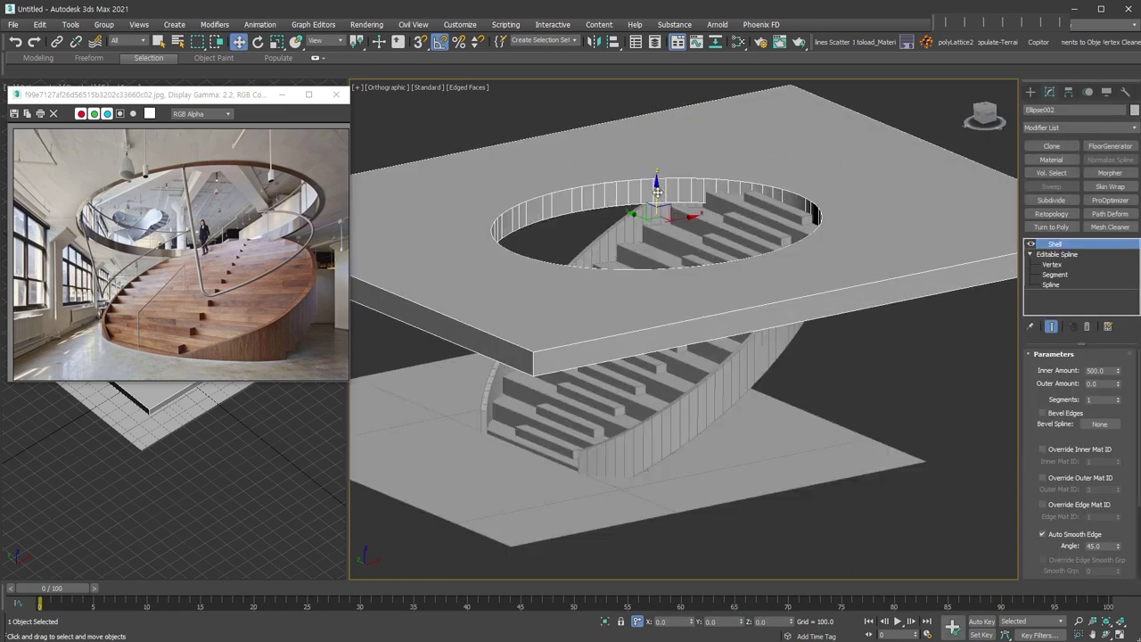
{"action": "key", "text": "ctrl+e"}
Step: Detach the loop of inner polygons around the elliptical opening as a separate object and select that object
{"action": "key", "text": "4"}
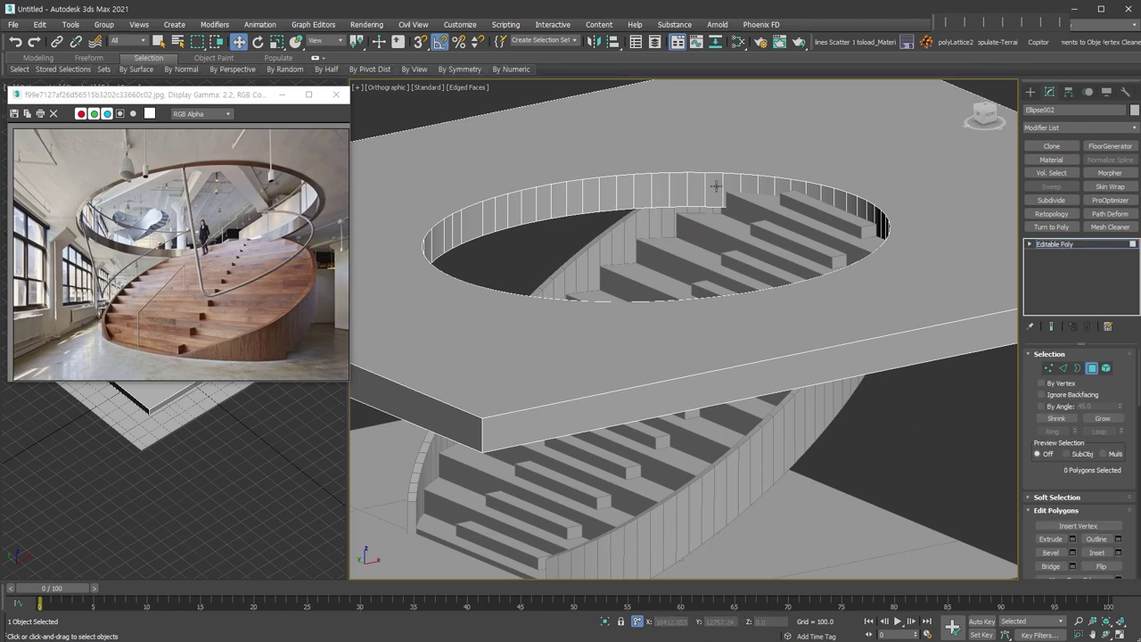
{"action": "left_click", "coordinate": [714, 185]}
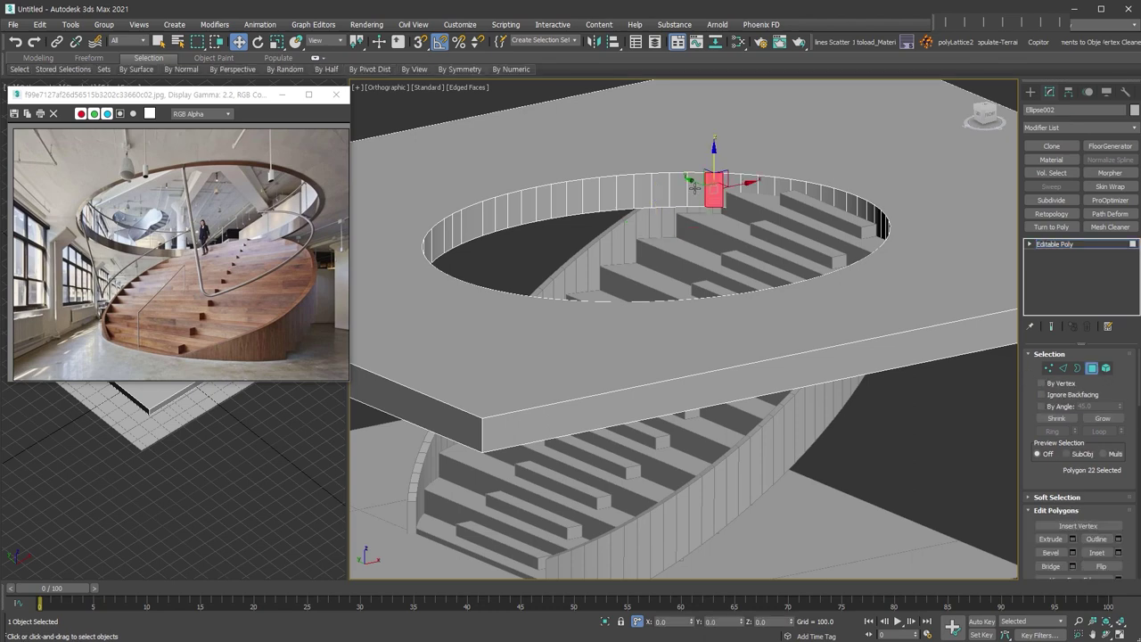
{"action": "left_click", "coordinate": [693, 187], "text": "shift"}
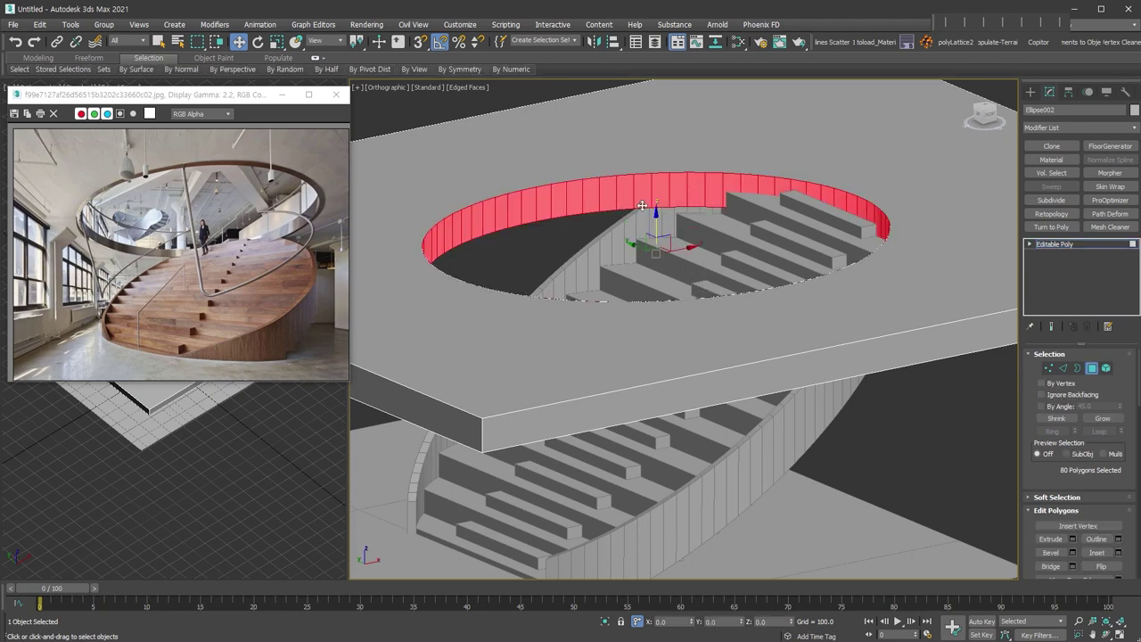
{"action": "middle_click_drag", "start_coordinate": [745, 265], "coordinate": [750, 268], "text": "alt"}
{"action": "key", "text": "alt+d"}
{"action": "left_click", "coordinate": [543, 348]}
{"action": "left_click", "coordinate": [608, 335]}
{"action": "left_click", "coordinate": [1091, 367]}
{"action": "left_click", "coordinate": [717, 190]}
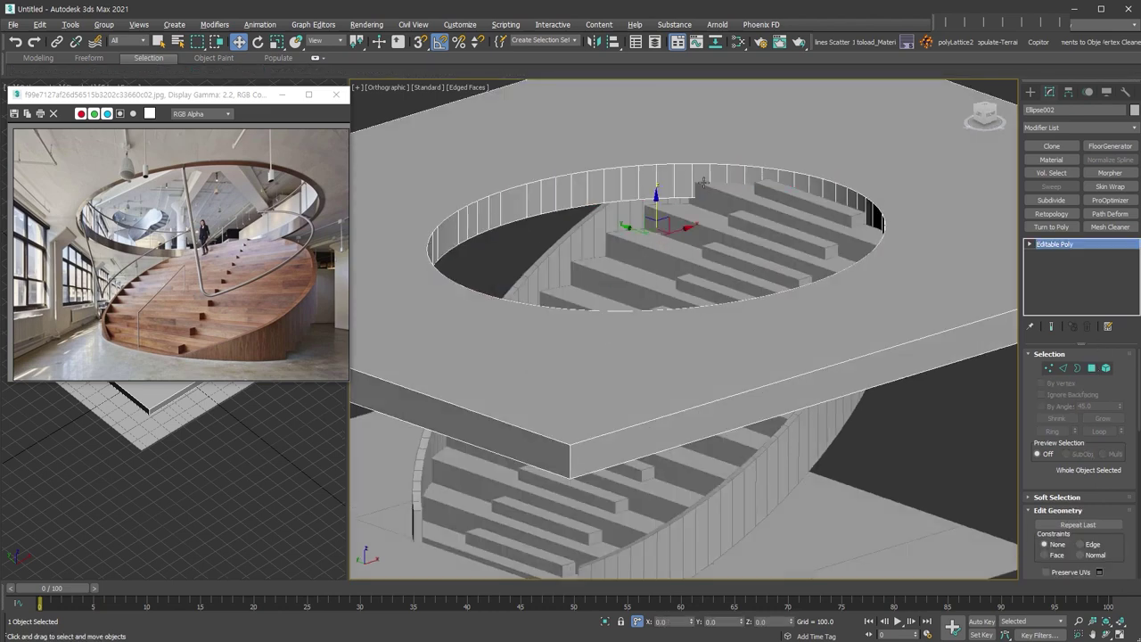
Step: Thicken the detached elliptical rim with a Shell of outer amount 82 and collapse it to an editable poly
{"action": "key", "text": "alt+s"}
{"action": "right_click", "coordinate": [1118, 369]}
{"action": "left_click_drag", "start_coordinate": [1117, 383], "coordinate": [1139, 410]}
{"action": "middle_click_drag", "start_coordinate": [862, 417], "coordinate": [858, 242], "text": "alt"}
{"action": "scroll", "coordinate": [821, 275], "scroll_direction": "up", "scroll_amount": 3}
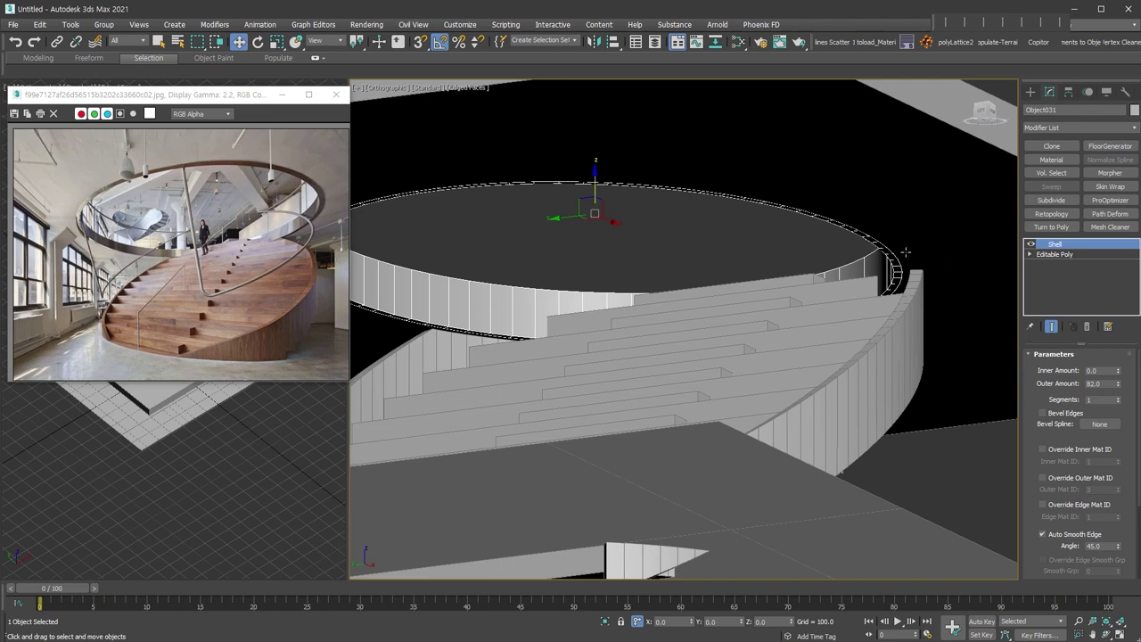
{"action": "key", "text": "alt+c"}
Step: Match the perspective view of the staircase to the reference photo with safe frames shown
{"action": "middle_click_drag", "start_coordinate": [786, 350], "coordinate": [836, 264], "text": "alt"}
{"action": "key", "text": "z"}
{"action": "key", "text": "p"}
{"action": "middle_click_drag", "start_coordinate": [840, 313], "coordinate": [842, 296], "text": "ctrl+alt"}
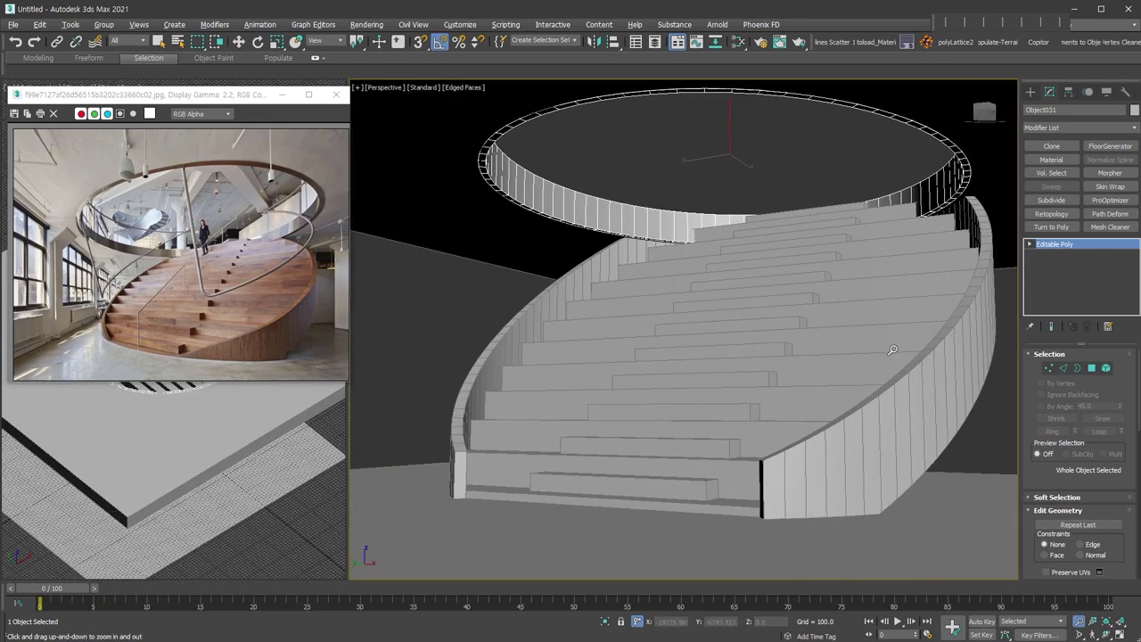
{"action": "middle_click_drag", "start_coordinate": [894, 354], "coordinate": [888, 362]}
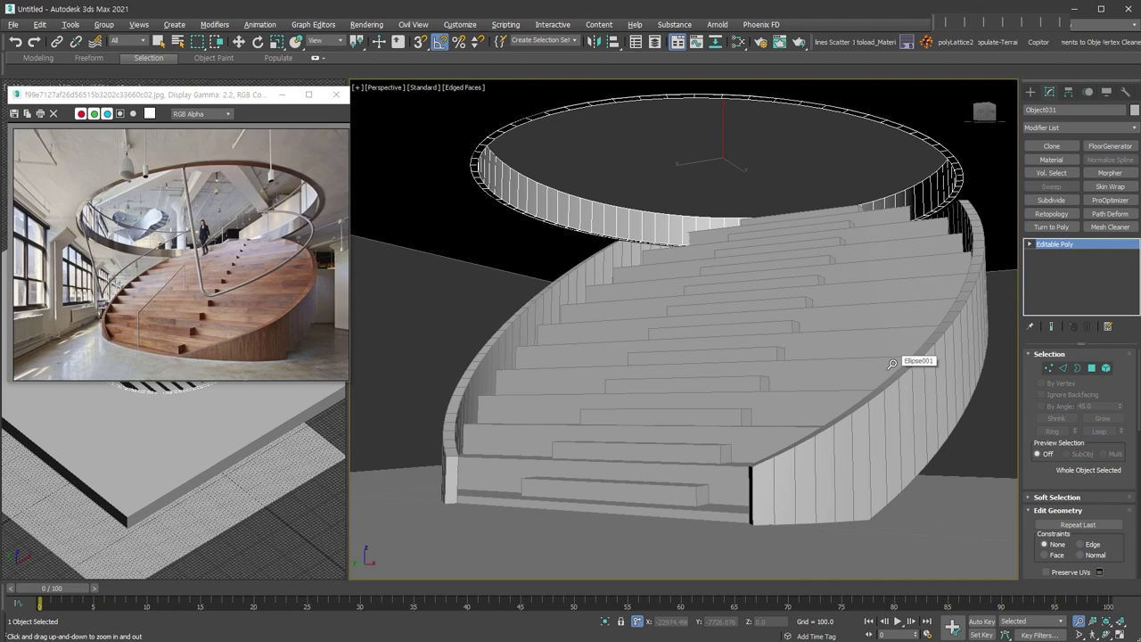
{"action": "key", "text": "shift+f"}
{"action": "scroll", "coordinate": [803, 372], "scroll_direction": "up", "scroll_amount": 2}
{"action": "key", "text": "w"}
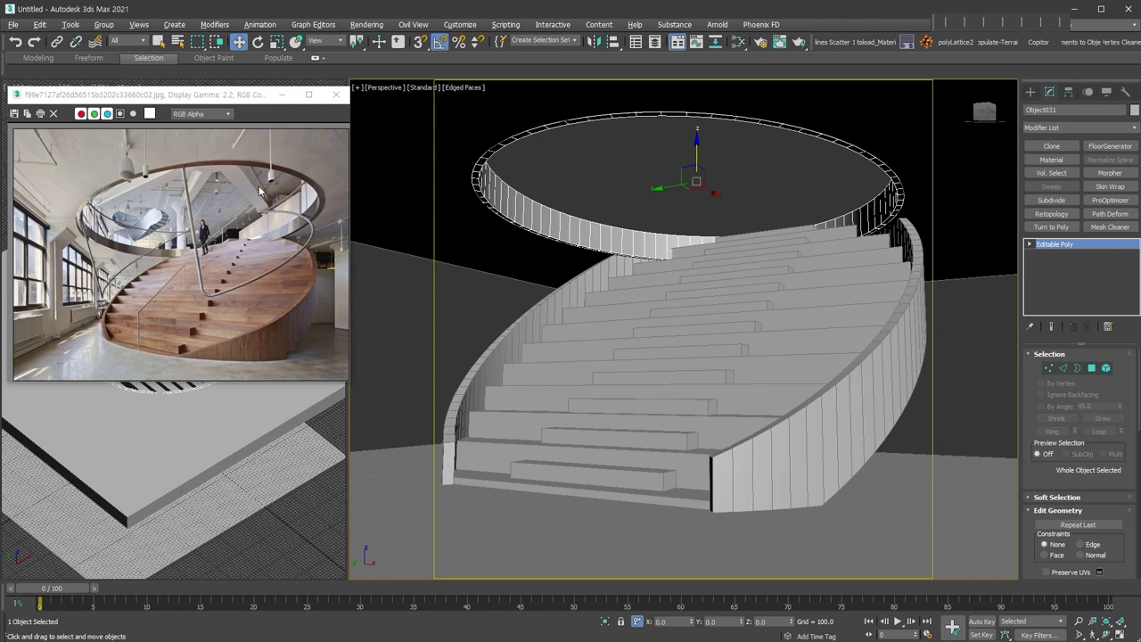
{"action": "middle_click_drag", "start_coordinate": [804, 386], "coordinate": [733, 375], "text": "alt"}
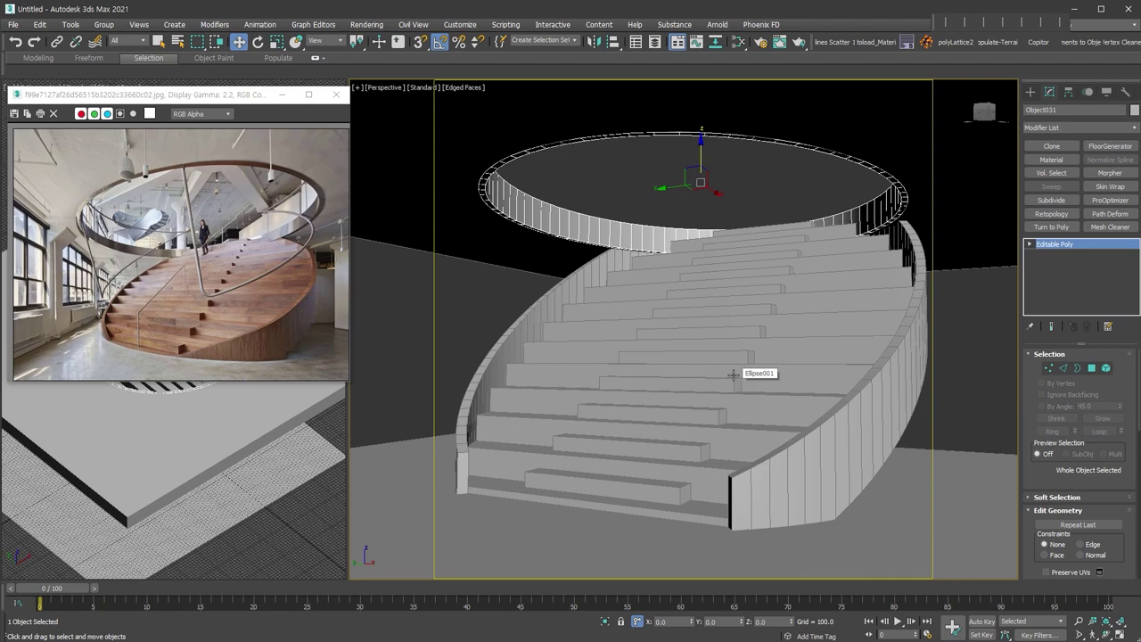
Step: Assign a glossy VRayMtl to all the model's objects and place the dome-lit test render beside the reference photo
{"action": "key", "text": "m"}
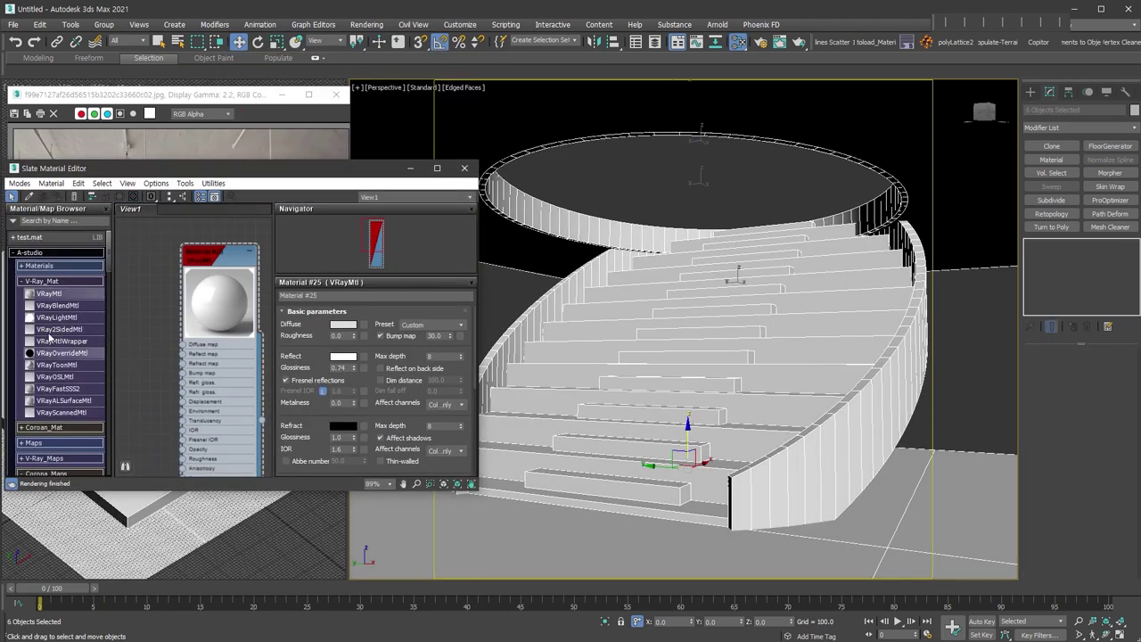
{"action": "left_click", "coordinate": [452, 173]}
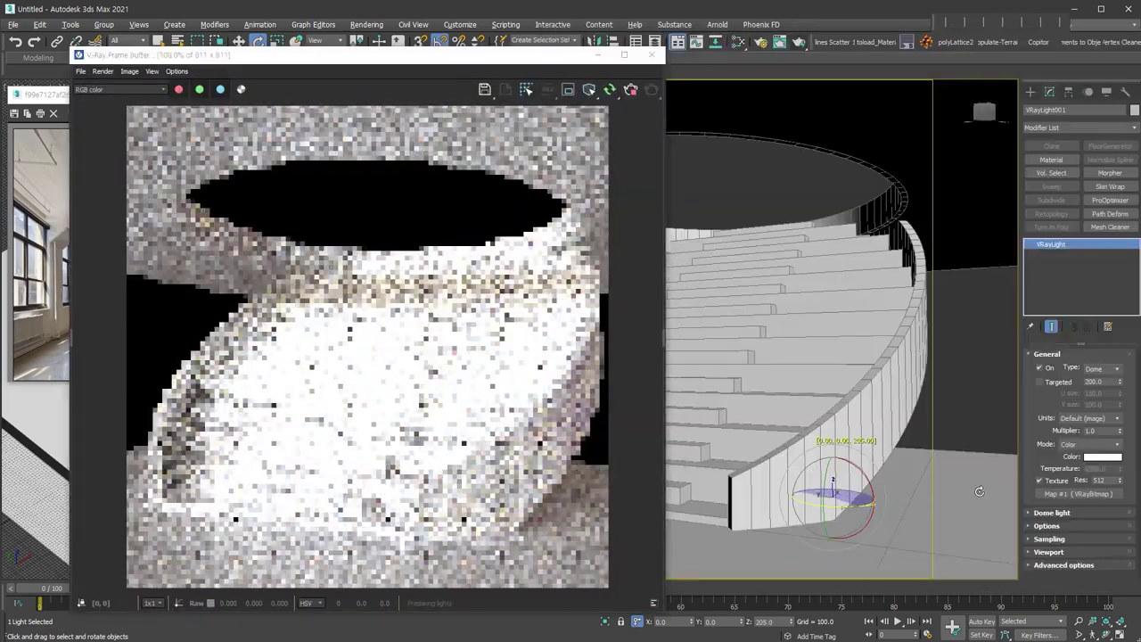
{"action": "left_click_drag", "start_coordinate": [450, 55], "coordinate": [754, 69]}
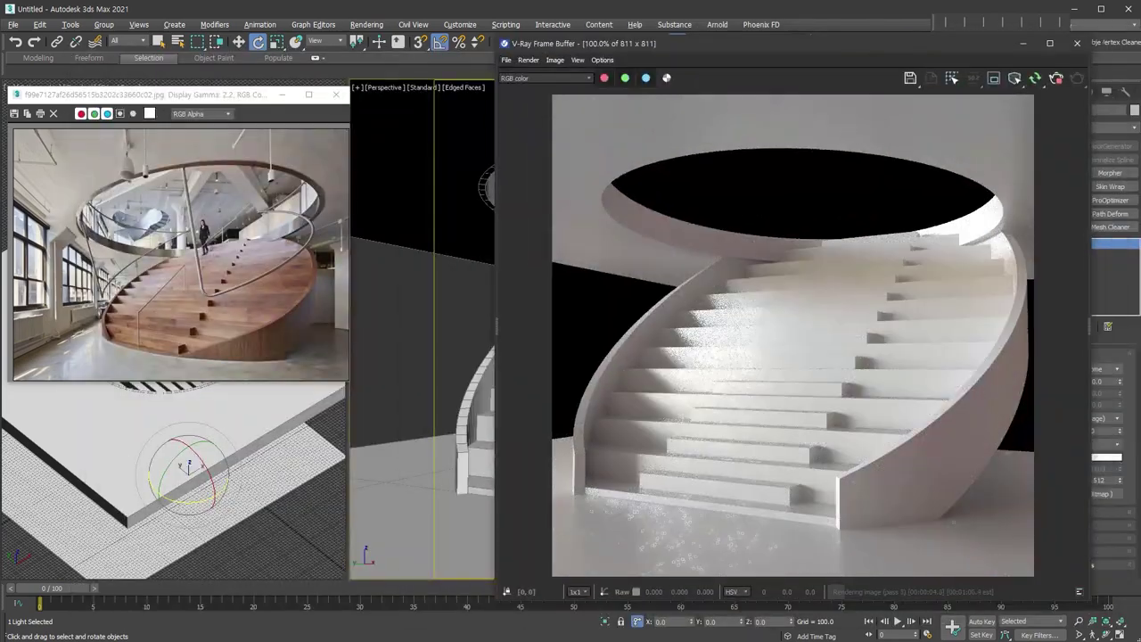